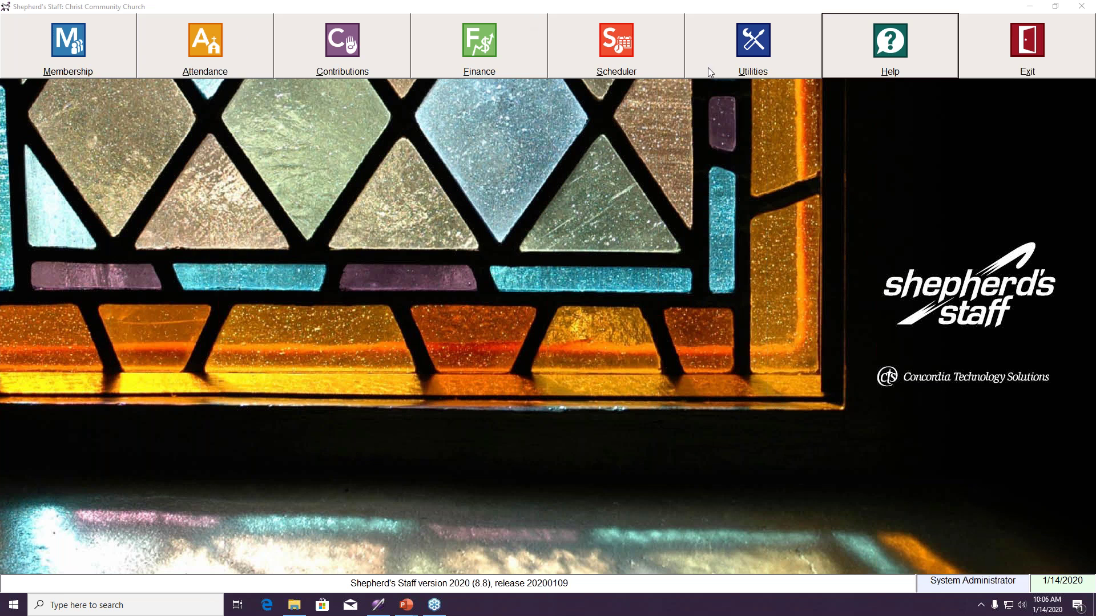
left_click(737, 73)
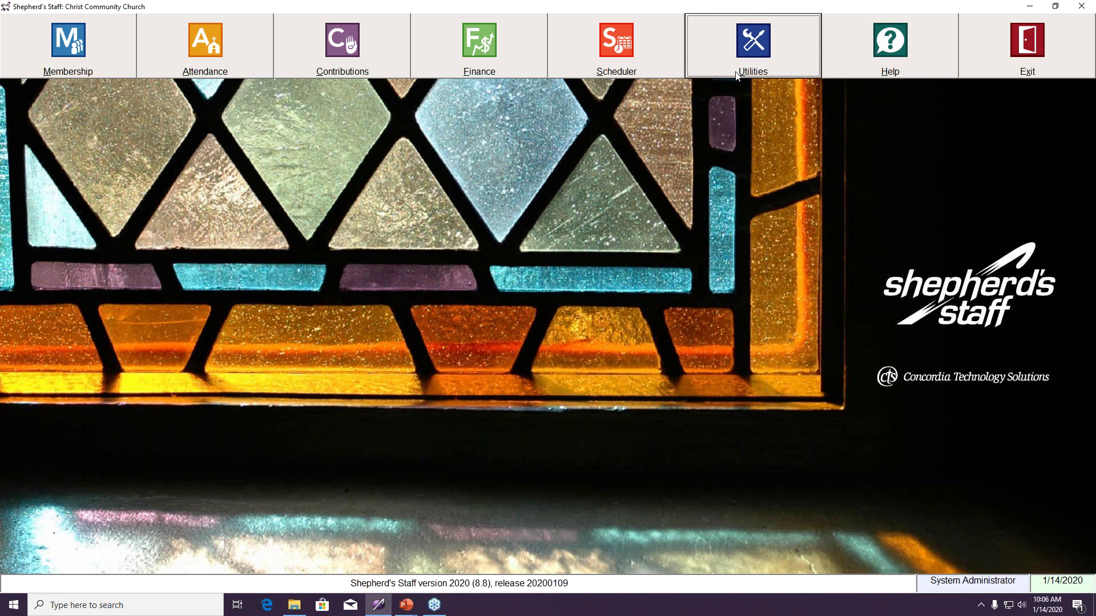
left_click(581, 186)
left_click(803, 68)
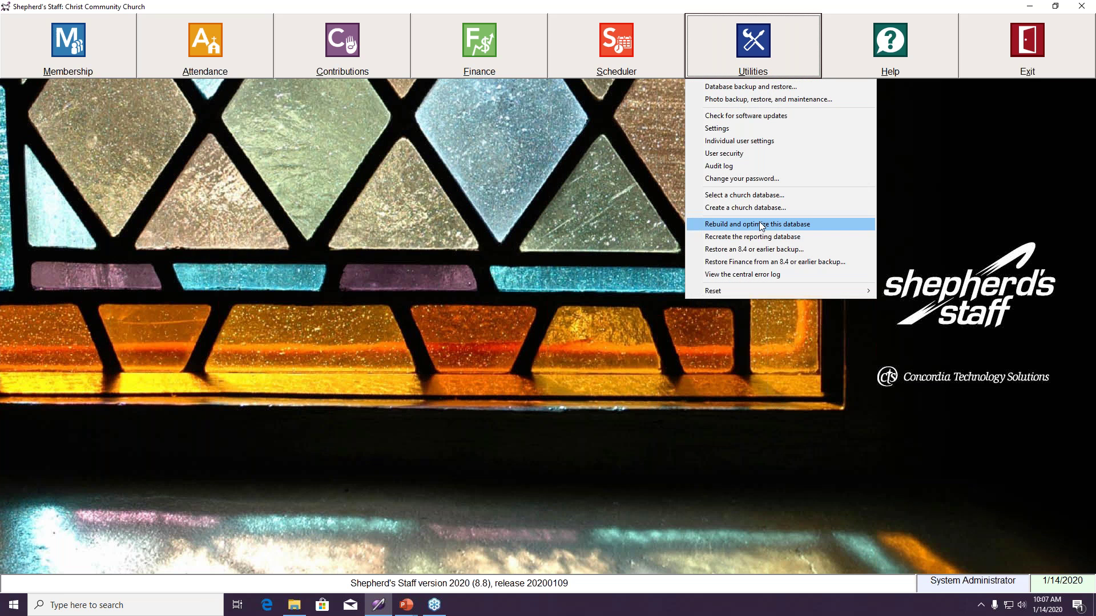
left_click(525, 224)
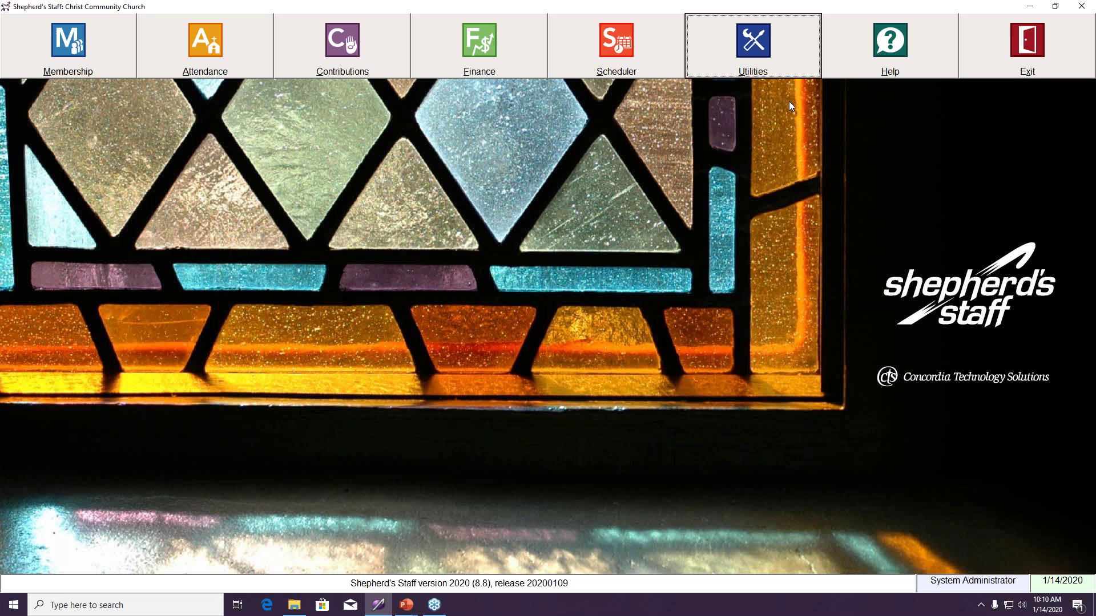
Open the database backup routine and enable uploading this backup to CTS.
left_click(769, 72)
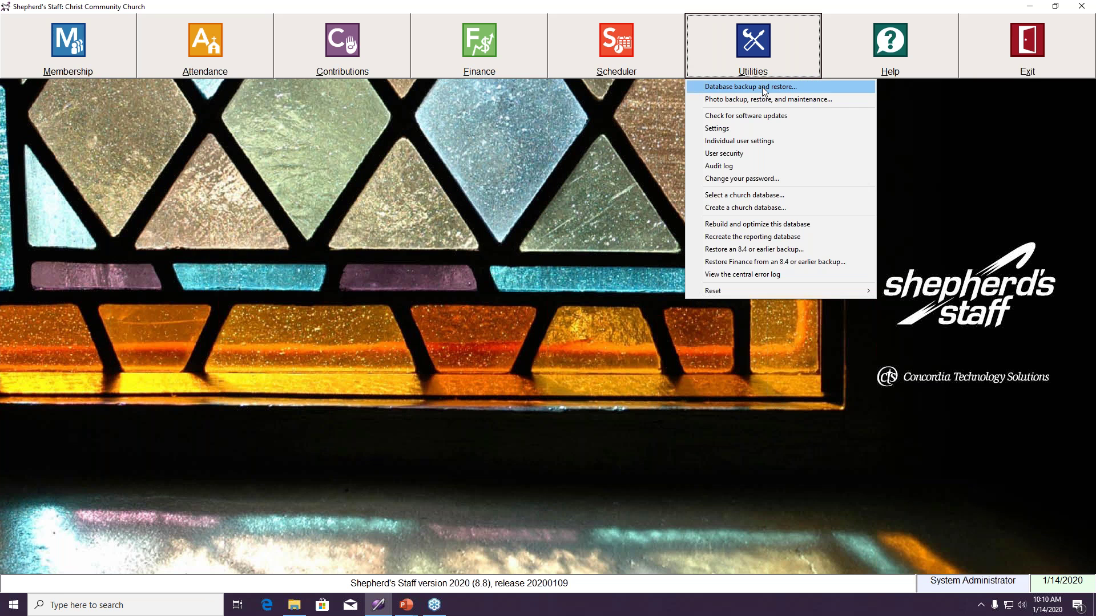
left_click(762, 87)
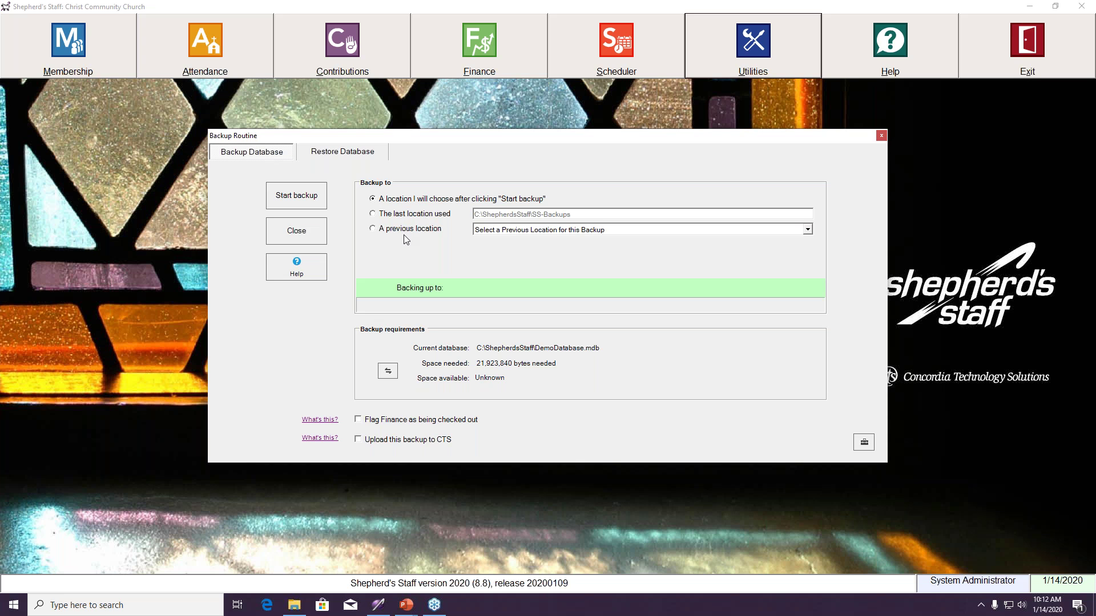
left_click(807, 230)
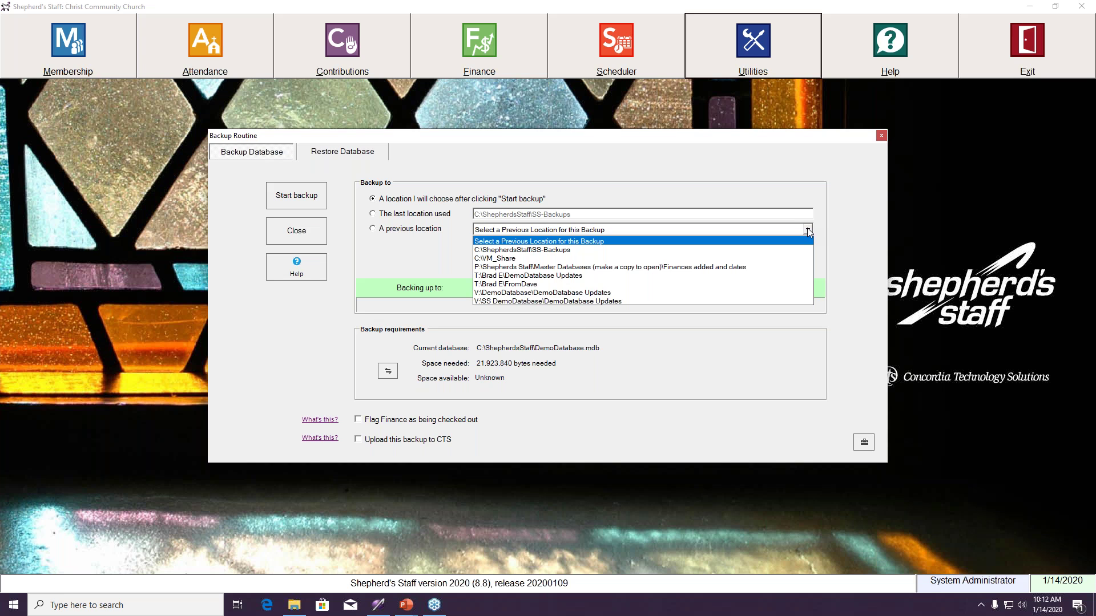
left_click(808, 231)
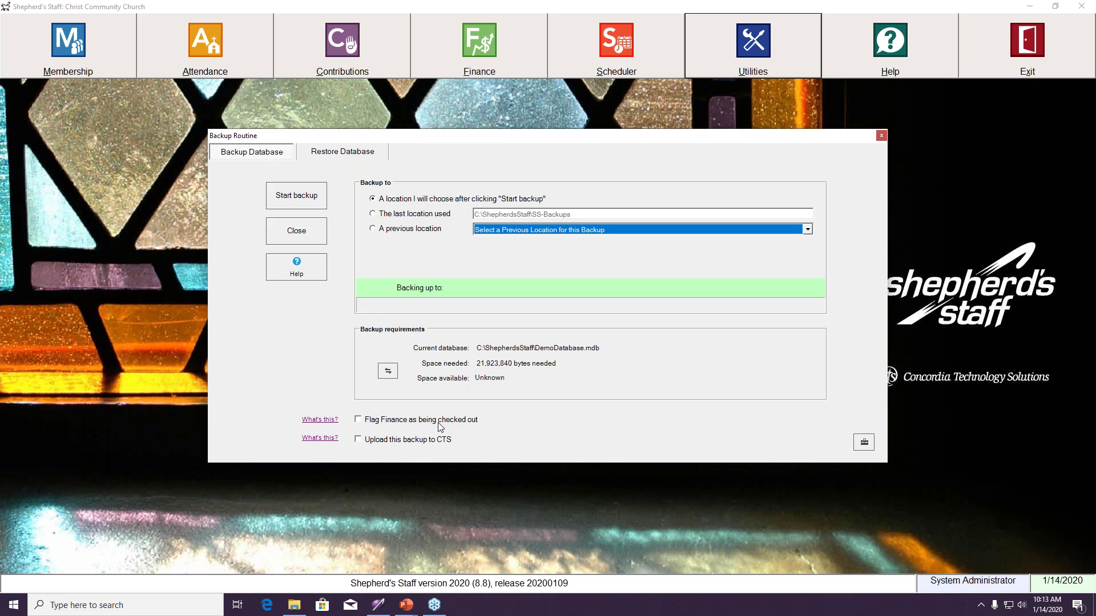
left_click(414, 440)
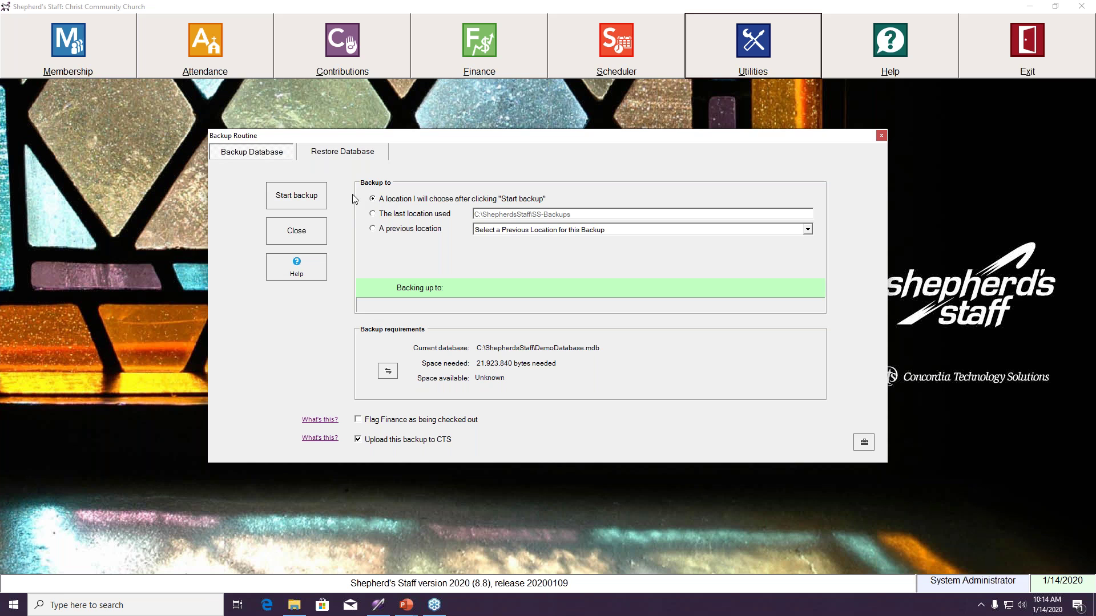
Back up the database to the Desktop under the suggested file name as a CTS backup file, and close the backup routine.
left_click(311, 194)
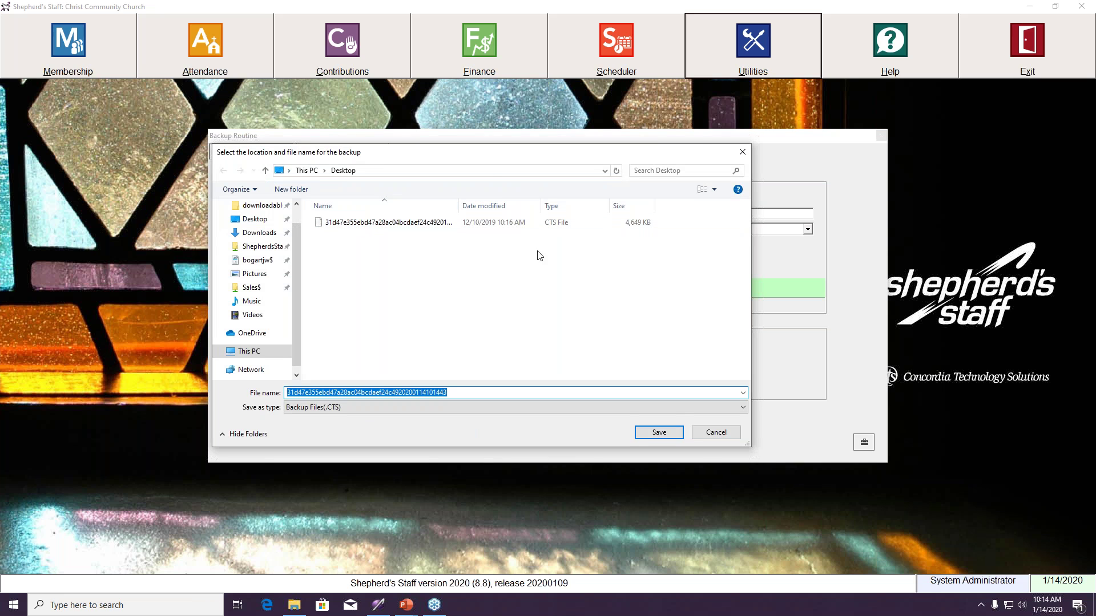
left_click_drag(684, 154, 793, 205)
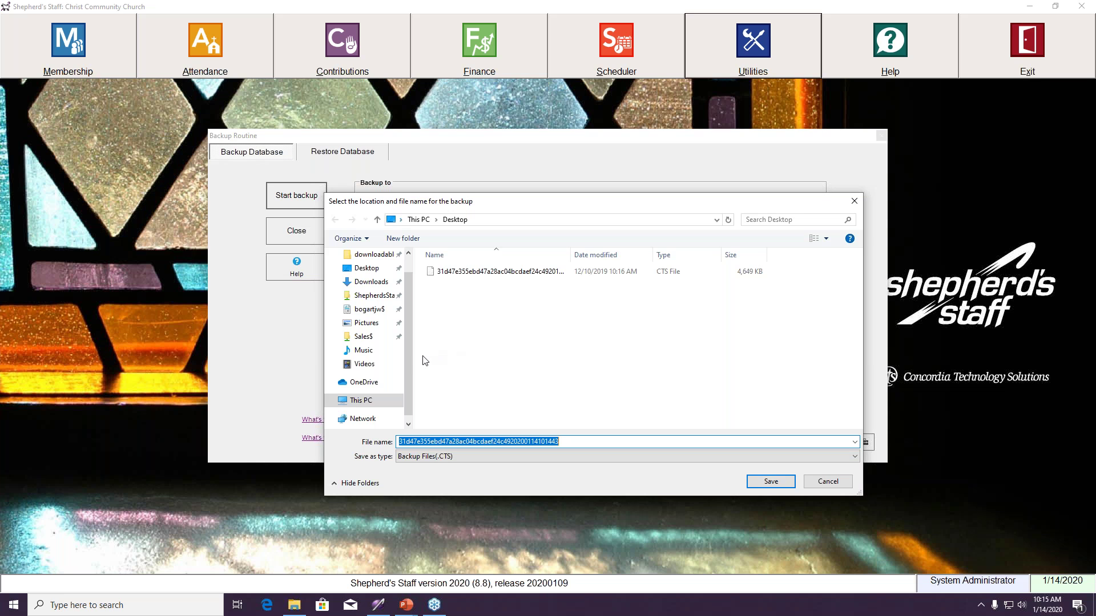
scroll(409, 374, "up", 1)
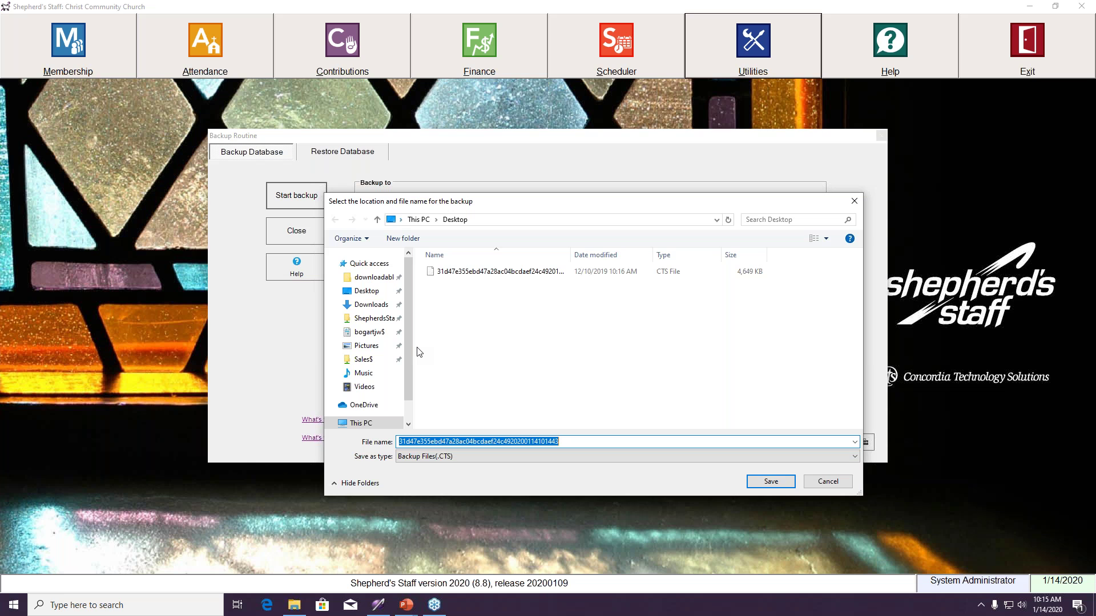
left_click(356, 292)
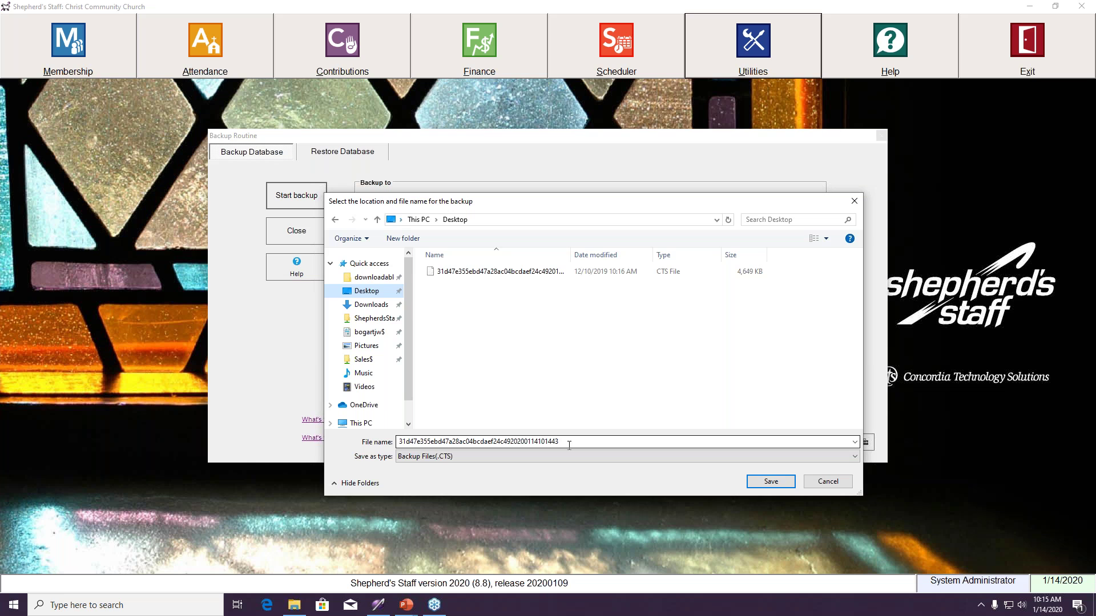
double_click(516, 443)
left_click(514, 442)
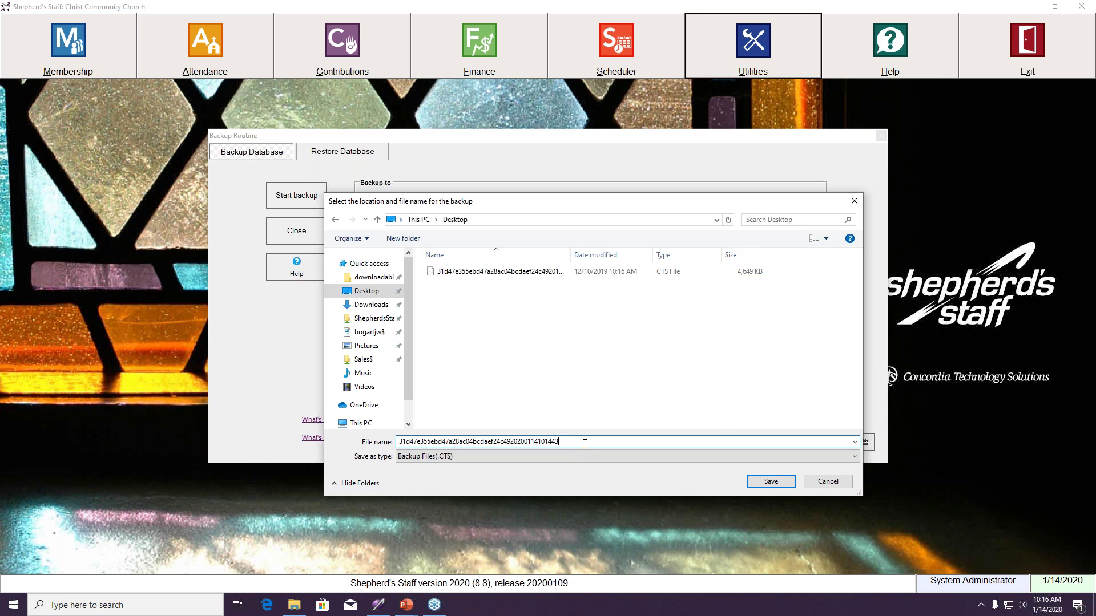
left_click(770, 481)
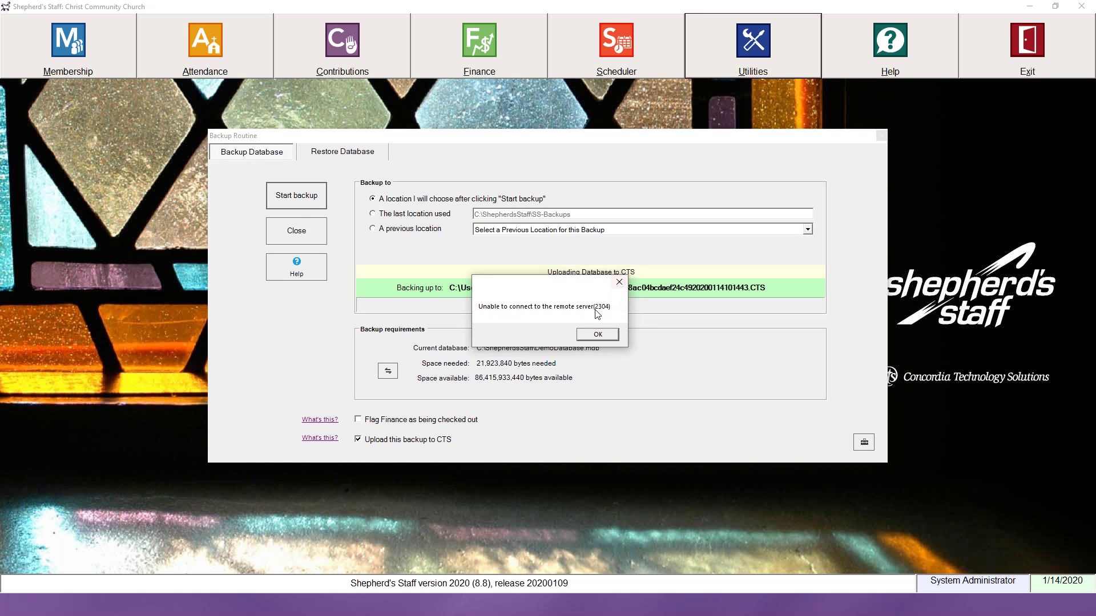
left_click(591, 338)
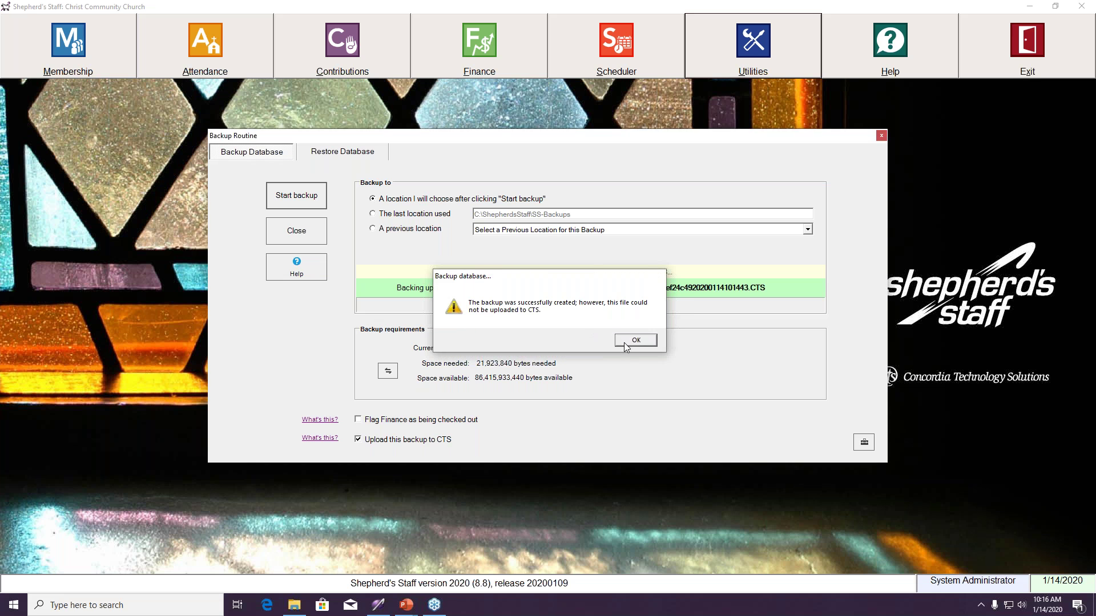
left_click(624, 342)
left_click(598, 341)
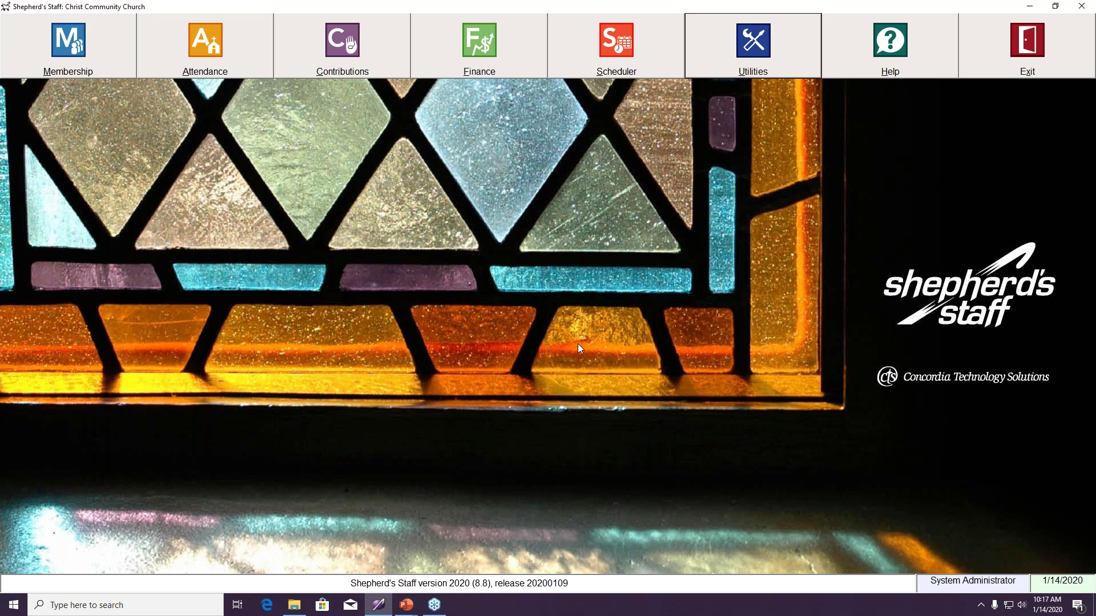
Open Membership and show the Church details of the 27-year-old spouse in the two-person household.
left_click(71, 53)
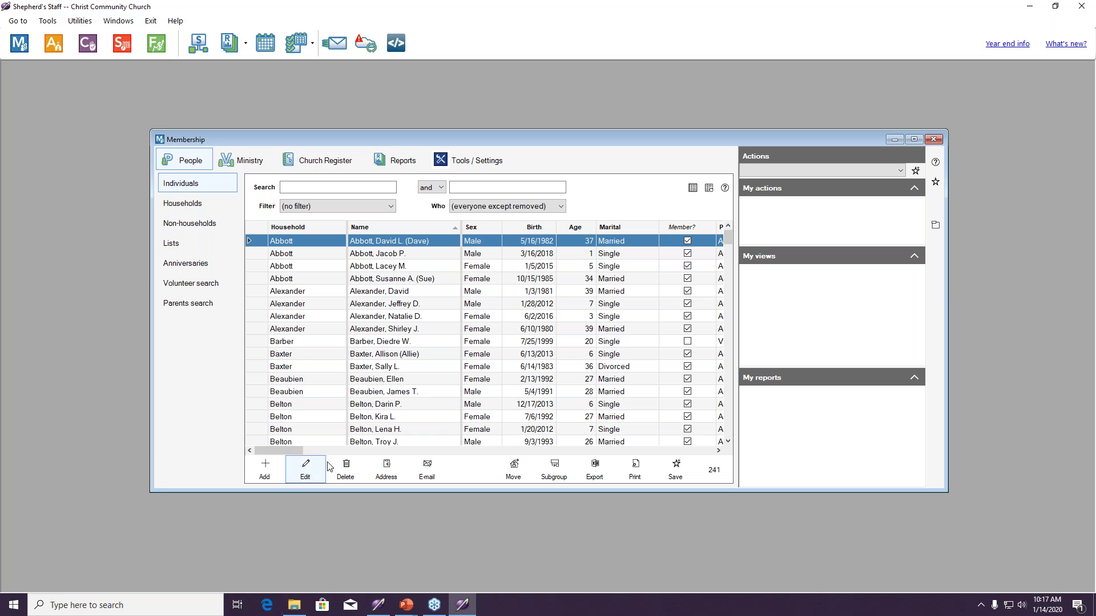
left_click(292, 381)
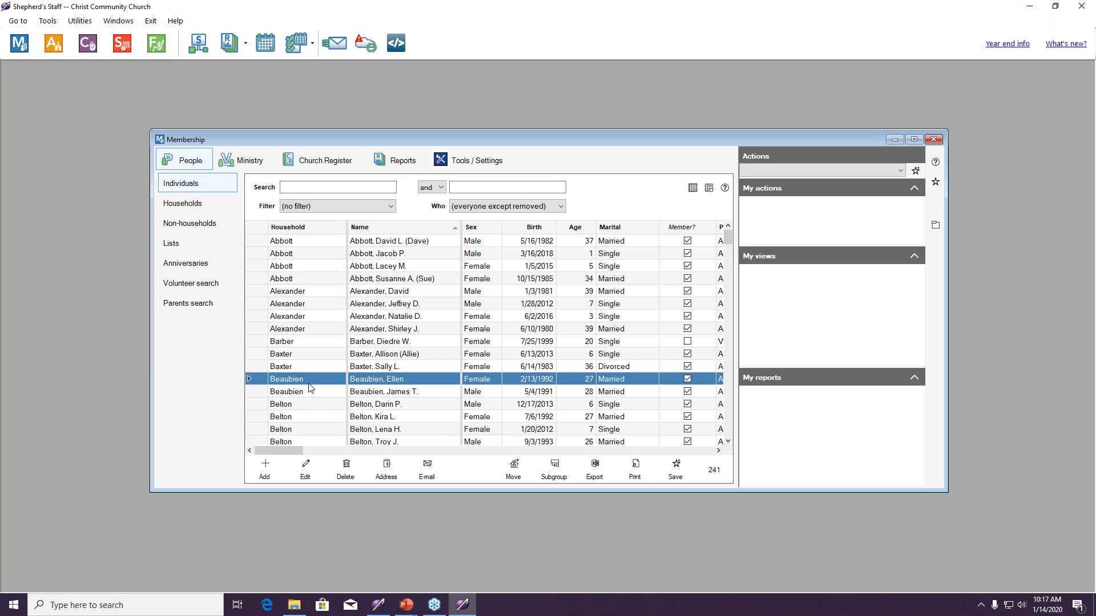
double_click(309, 384)
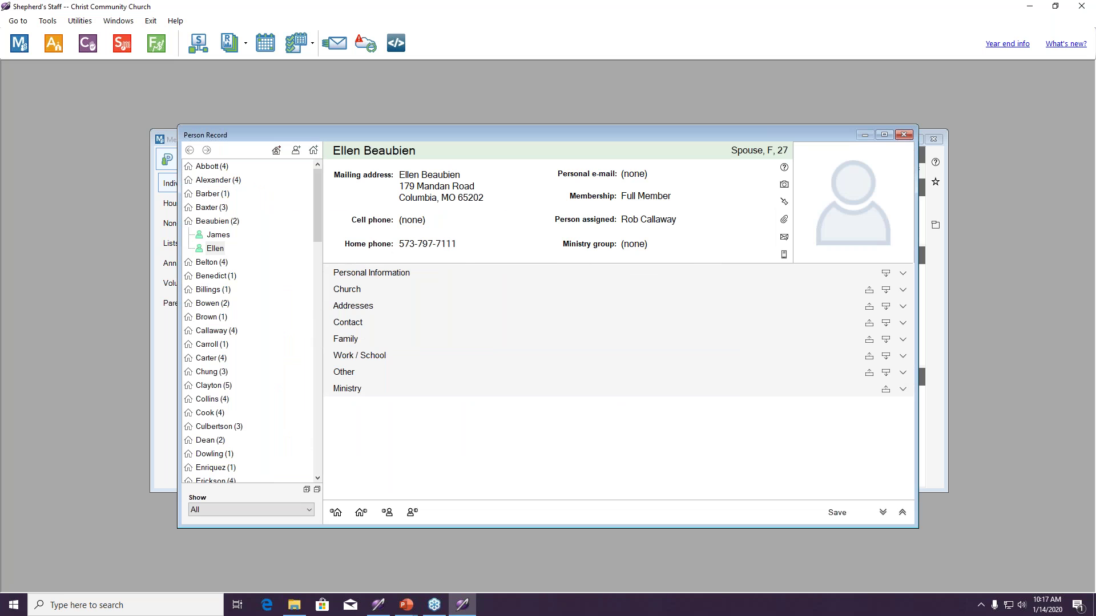
left_click(345, 291)
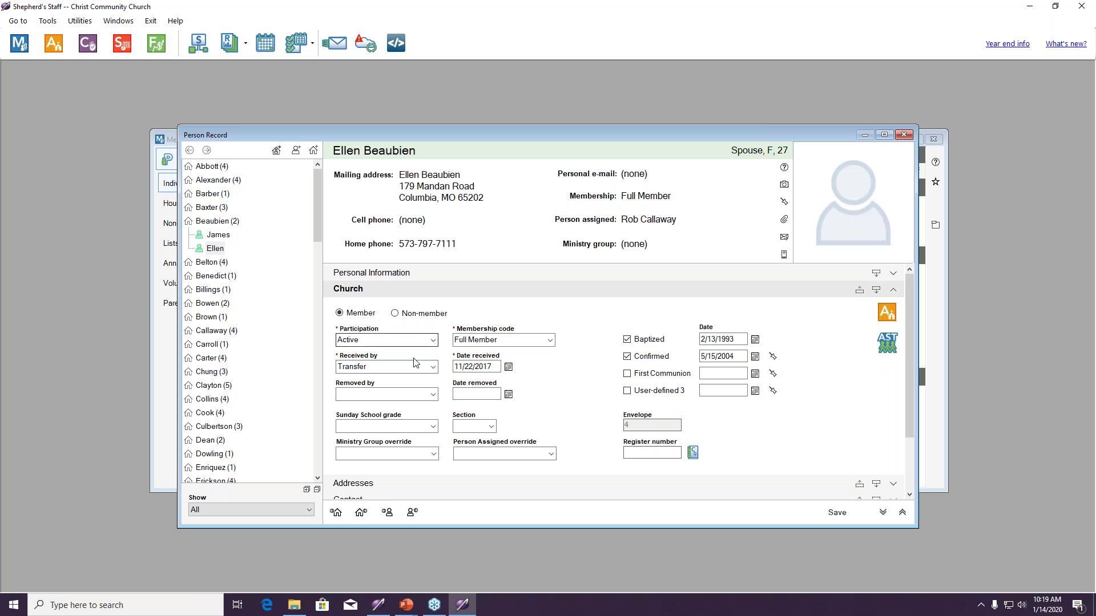
Set the spouse's removal reason to Transfer with the removal date 11/15/2019, and save the record.
left_click(413, 394)
left_click(433, 394)
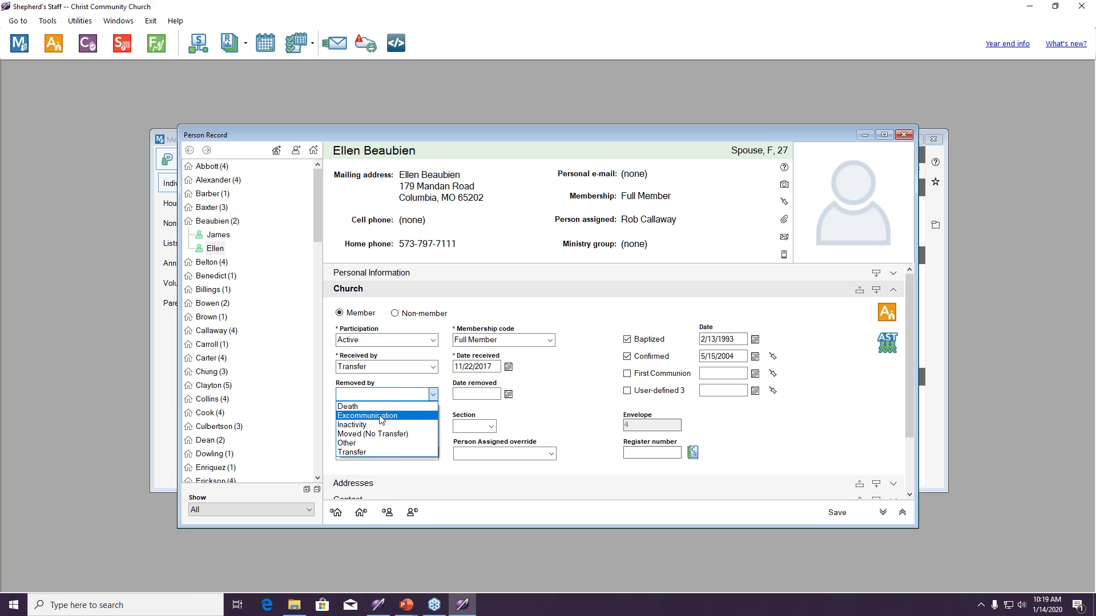
left_click(374, 453)
key("Tab")
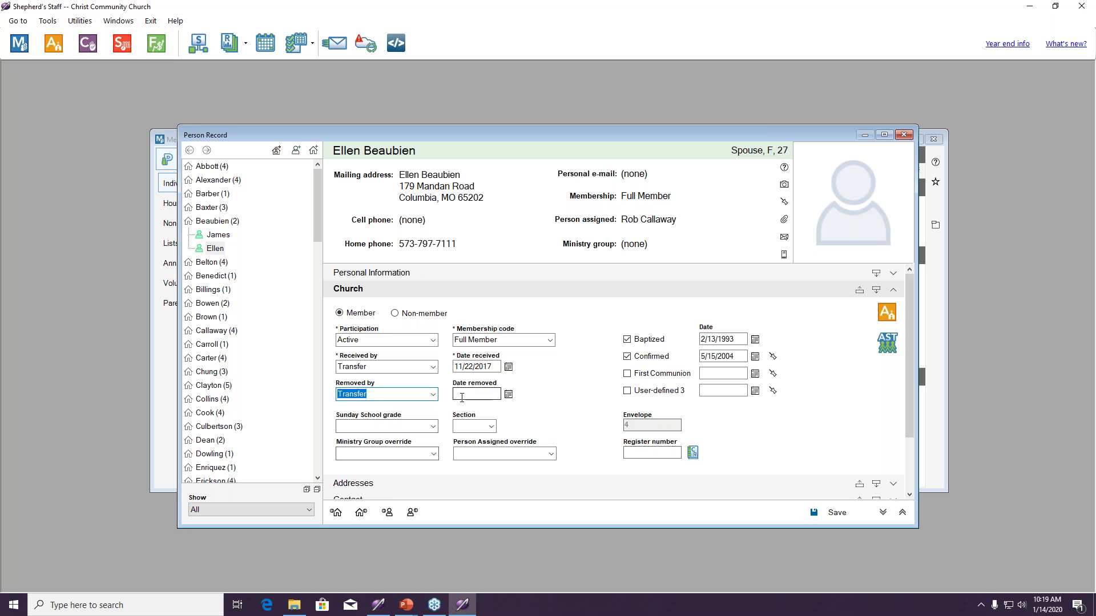
type("11/15/2019")
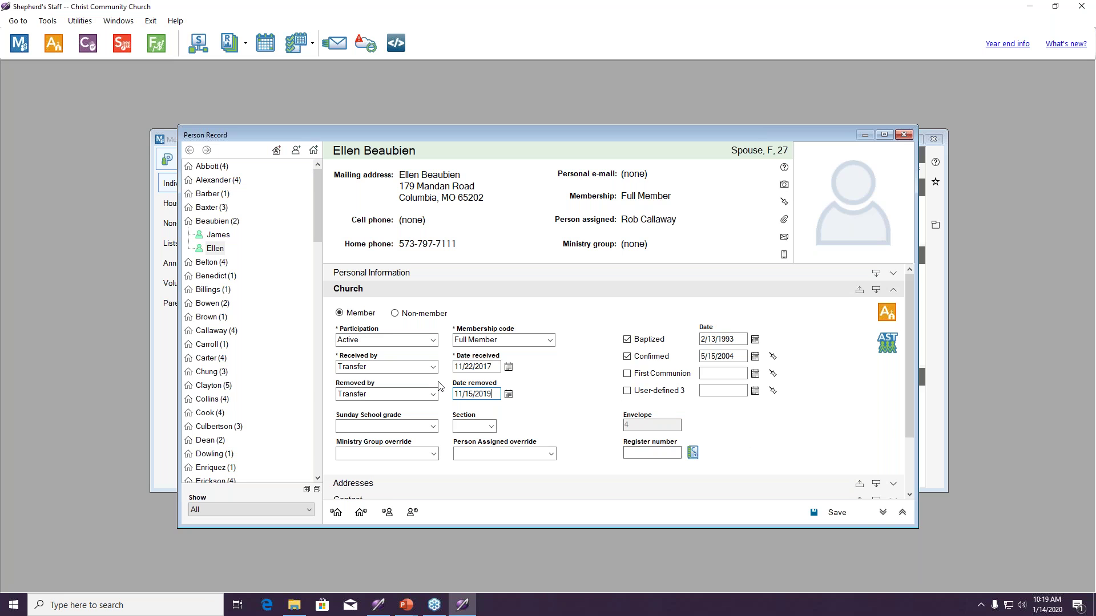
left_click(846, 514)
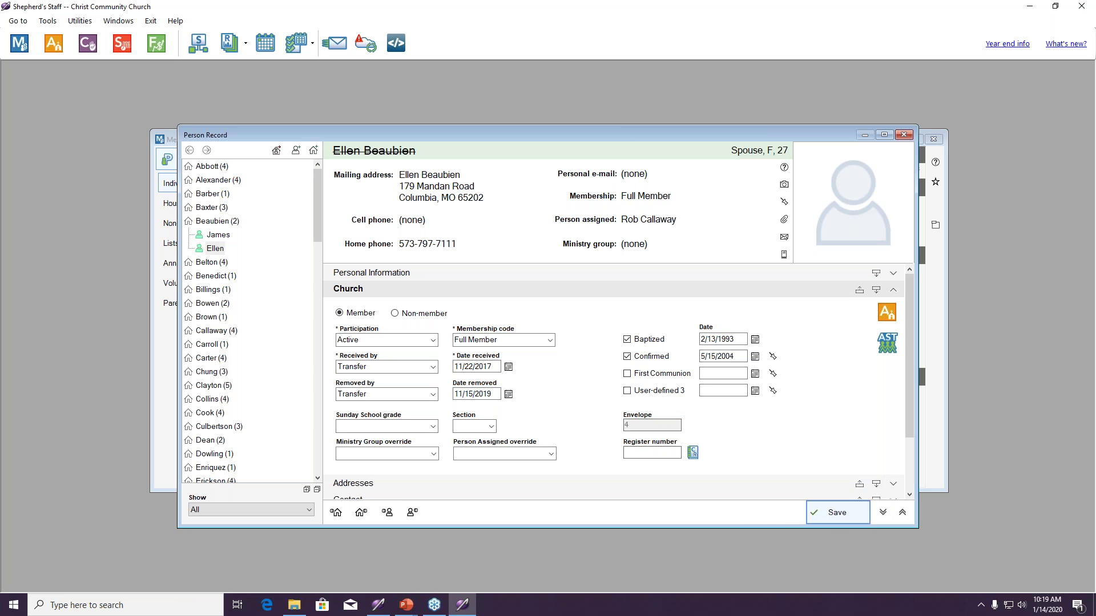
Mark the head of the same household as removed by Transfer on 11/15/2019, save the record and close it.
left_click(412, 519)
left_click(393, 517)
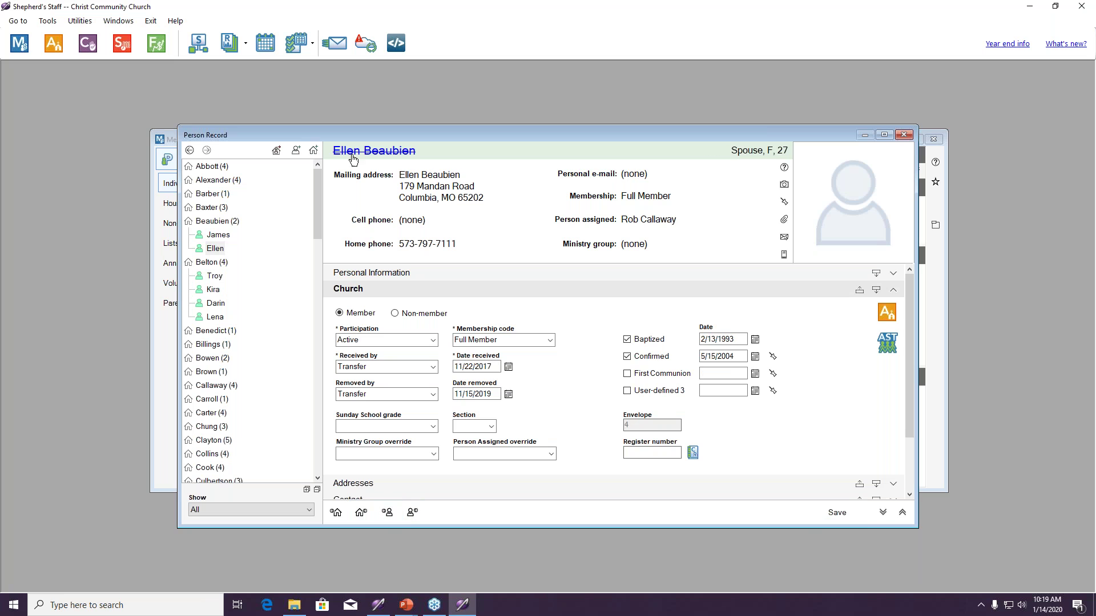
left_click(387, 512)
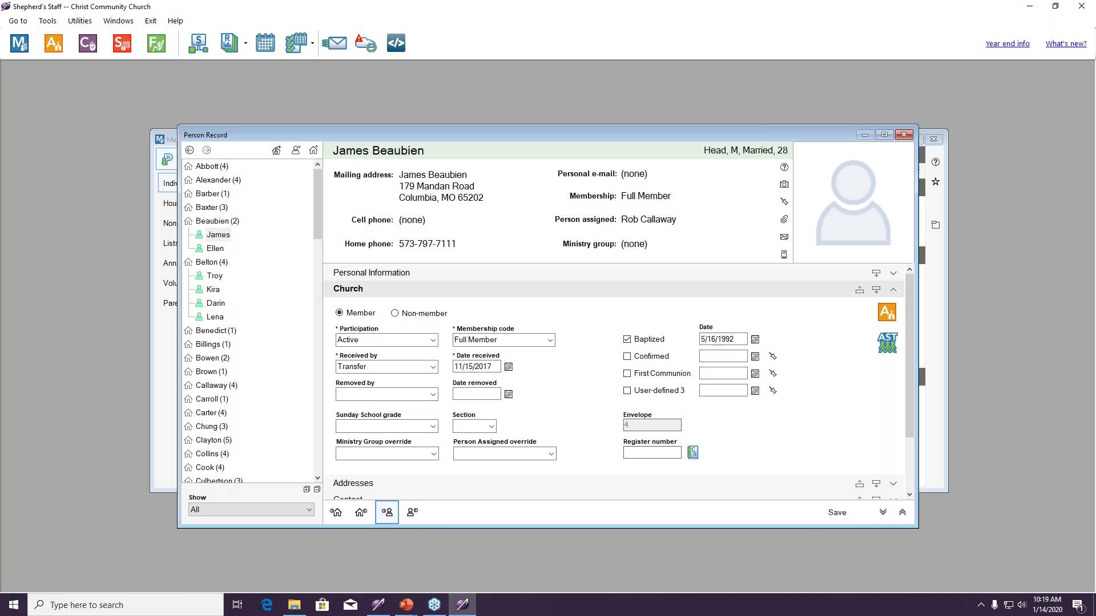
left_click(412, 513)
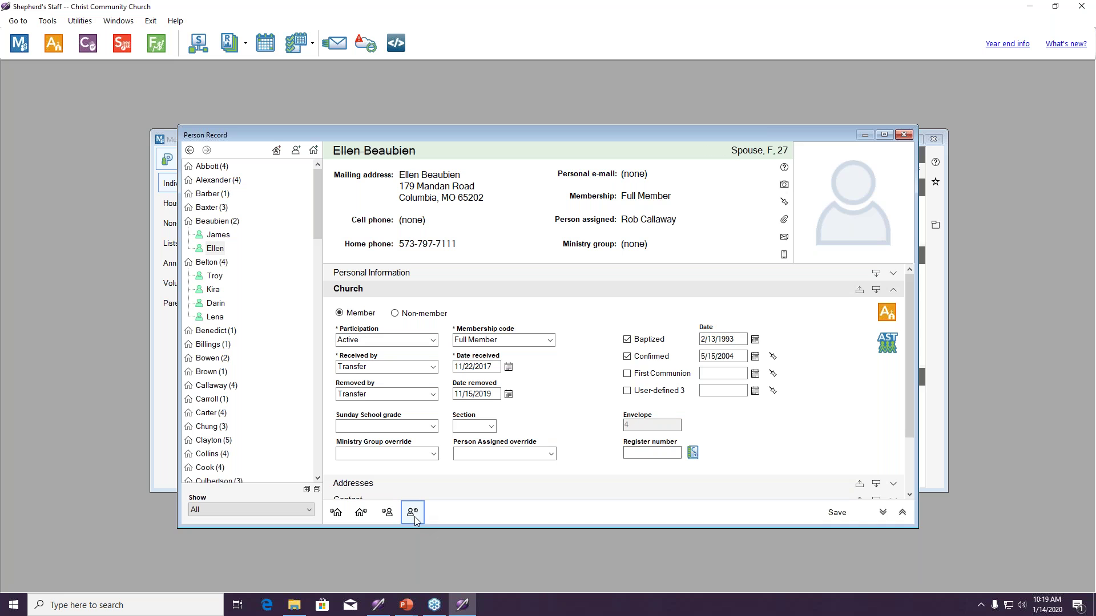
left_click(387, 513)
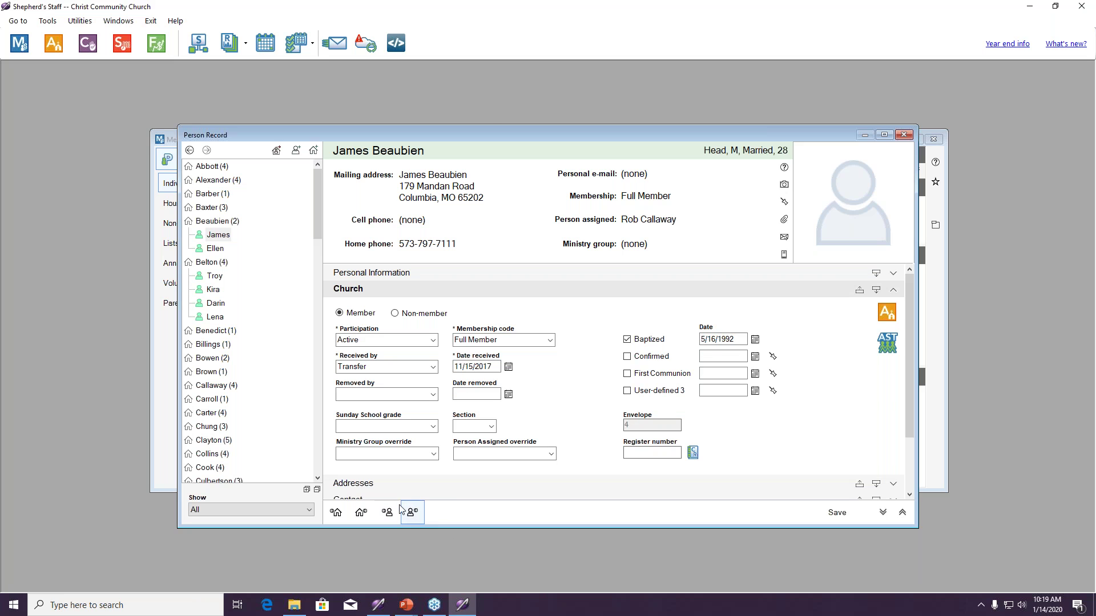
left_click(434, 395)
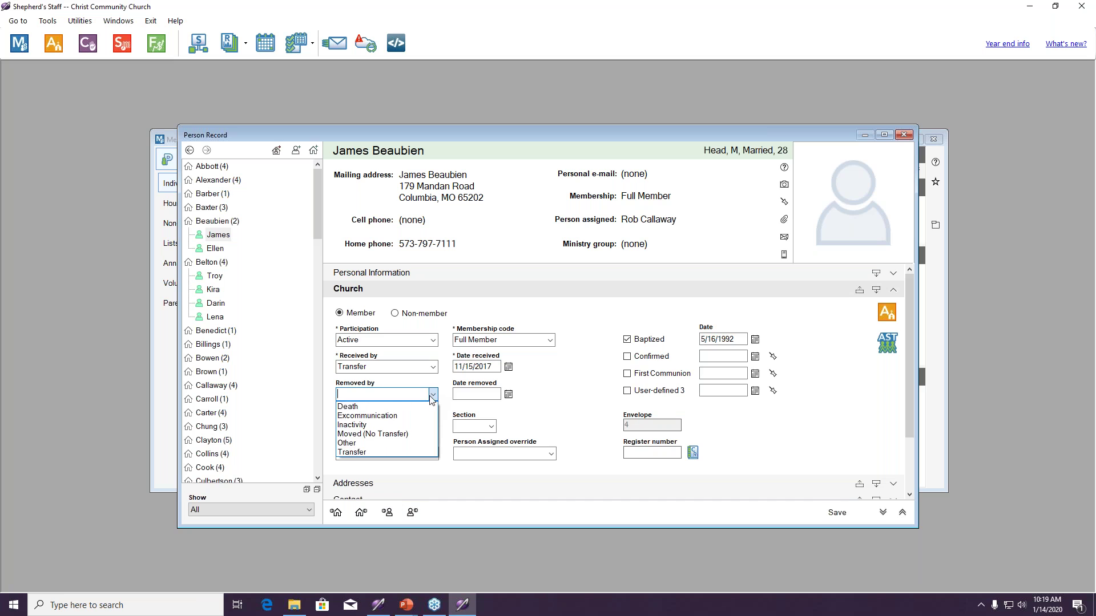
left_click(352, 452)
left_click(476, 395)
type("11/15/2019")
left_click(820, 520)
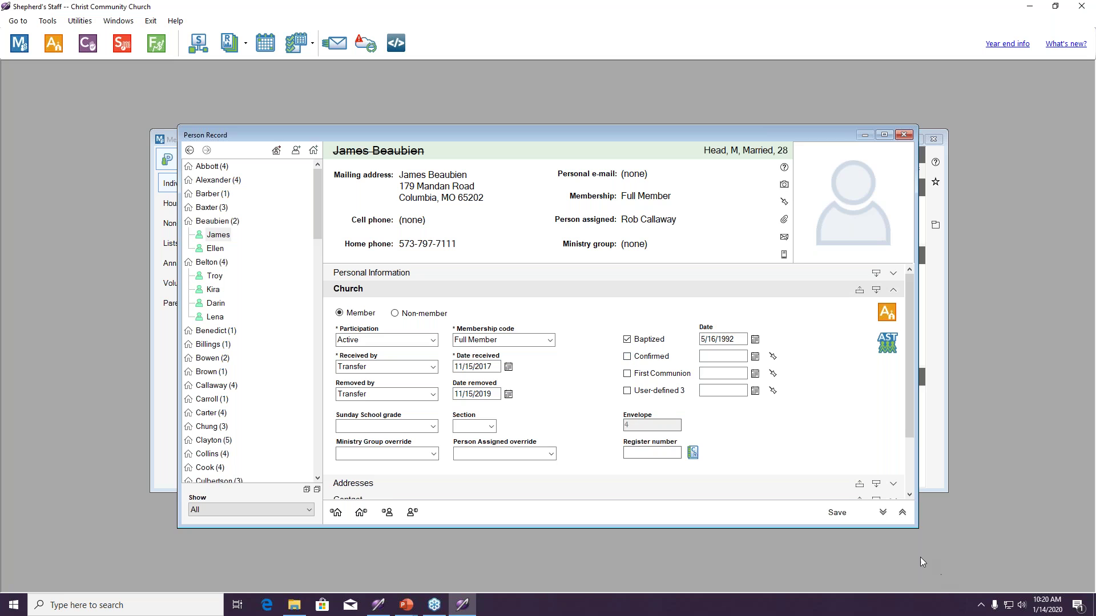
left_click(838, 513)
left_click(907, 139)
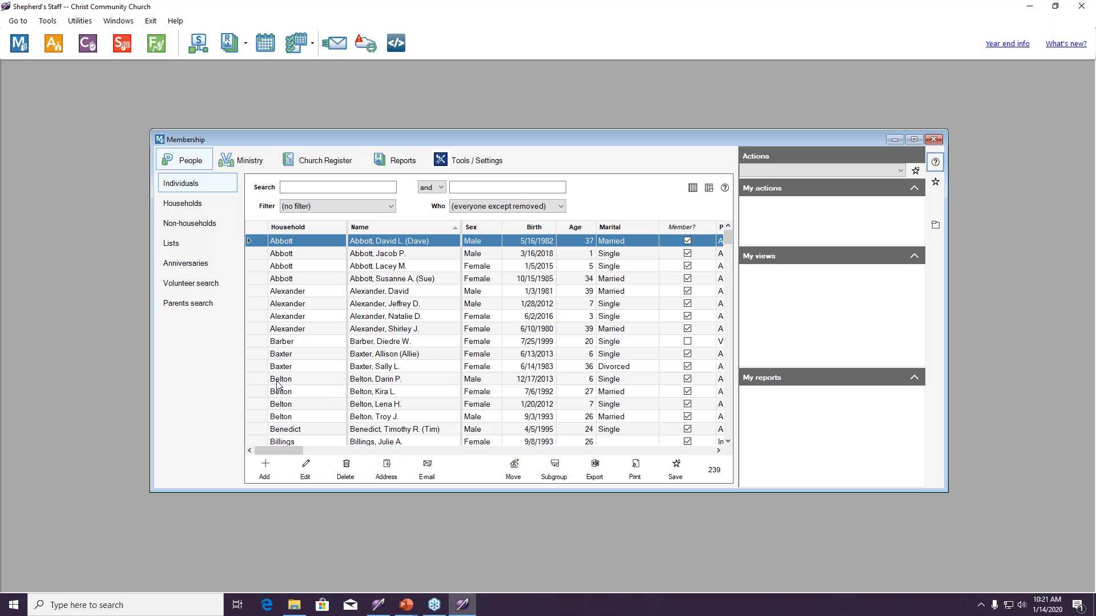
Browse the neighbouring person records to review the Church details of both removed members of the two-person household, and close the record.
left_click(284, 342)
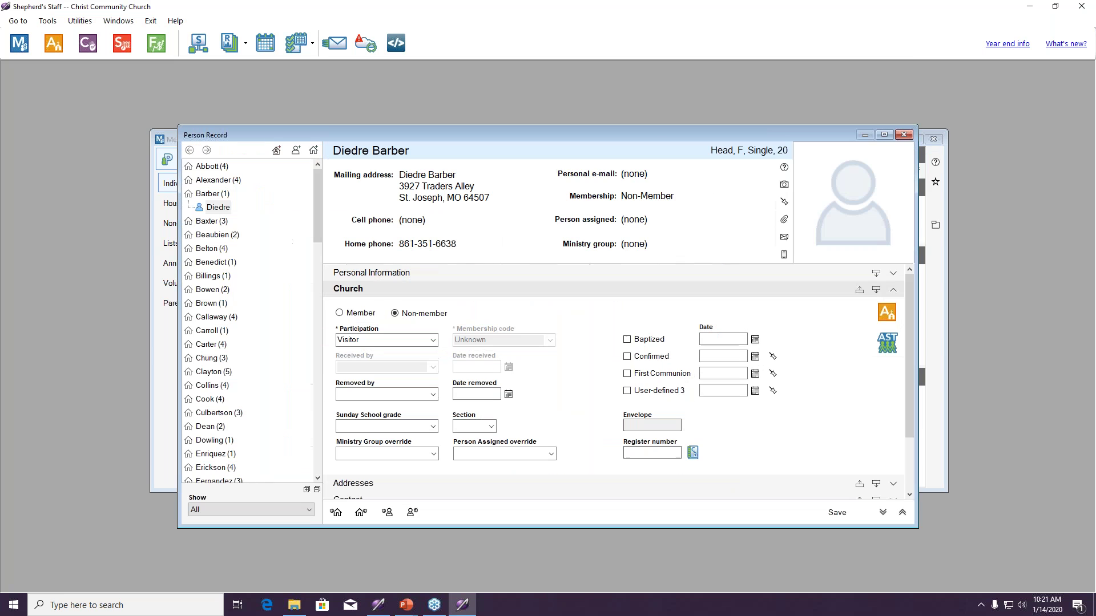
left_click(904, 135)
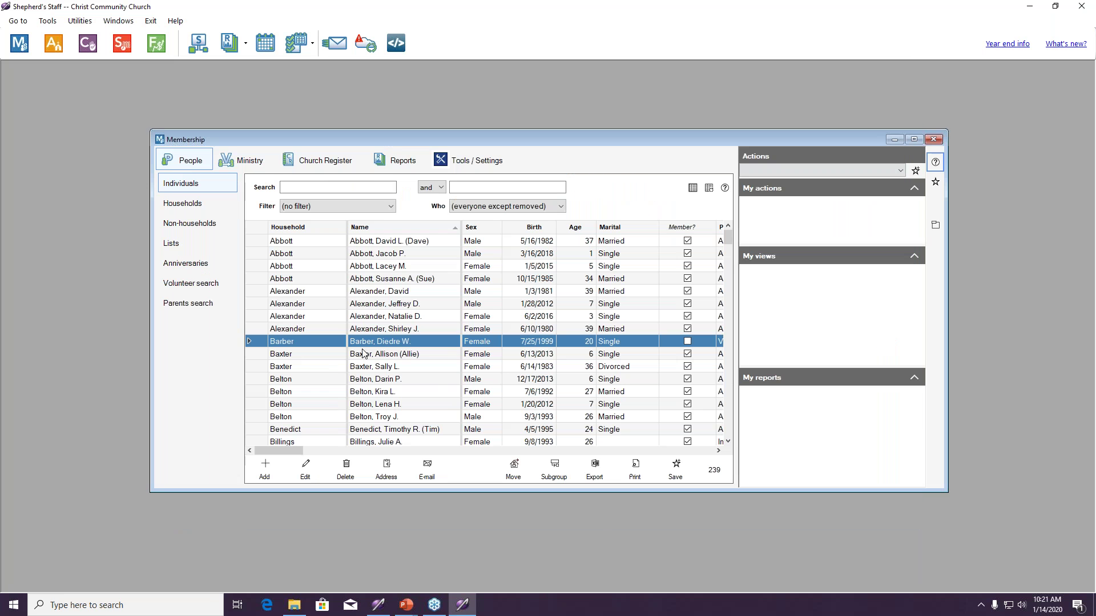
left_click(297, 355)
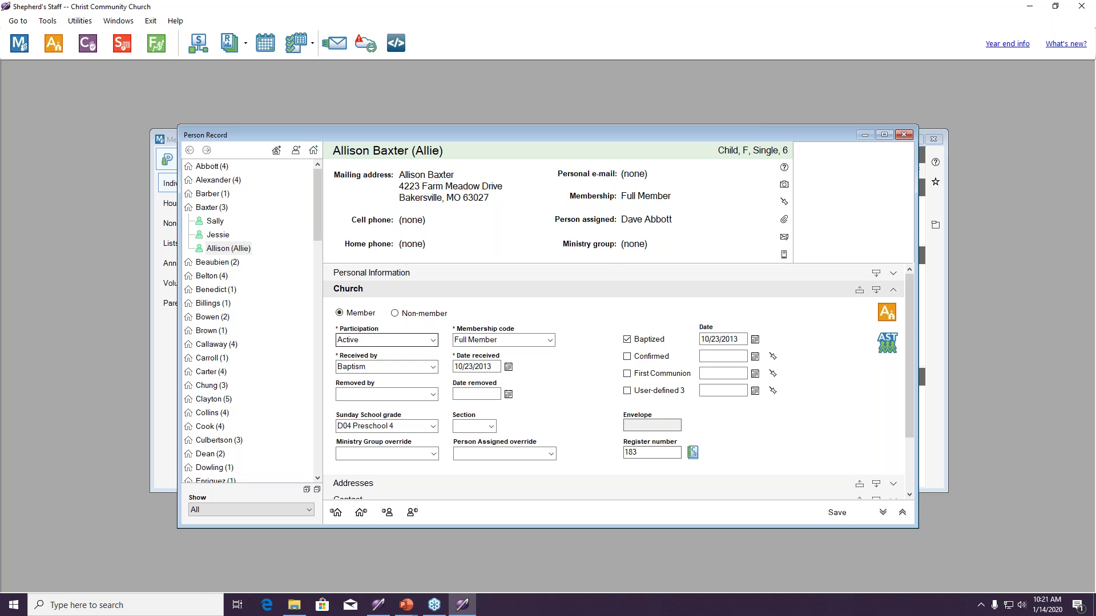
left_click(387, 512)
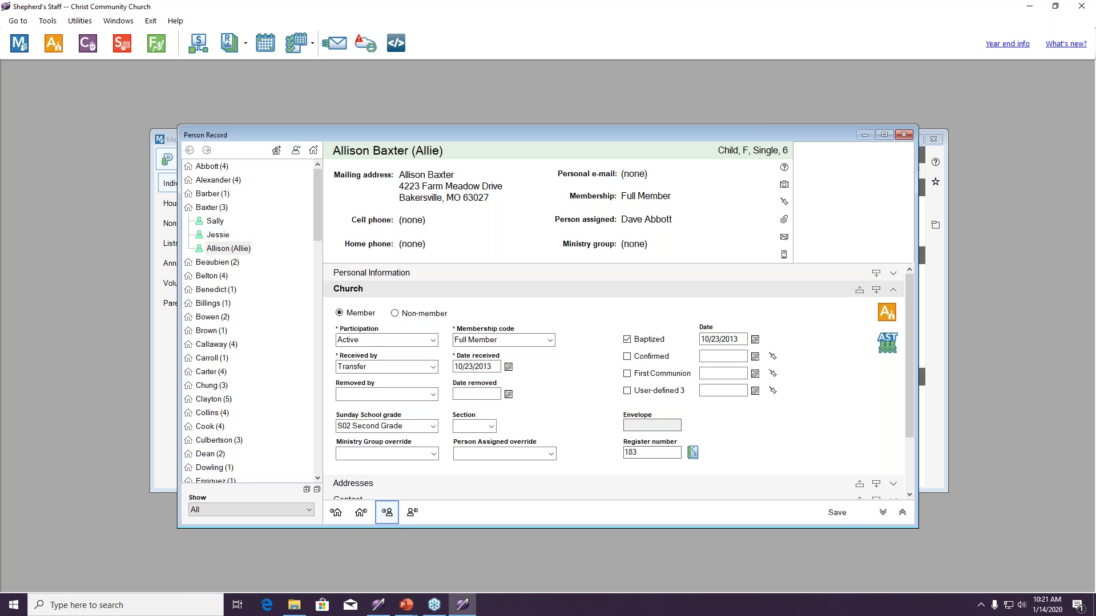
left_click(411, 512)
left_click(411, 512)
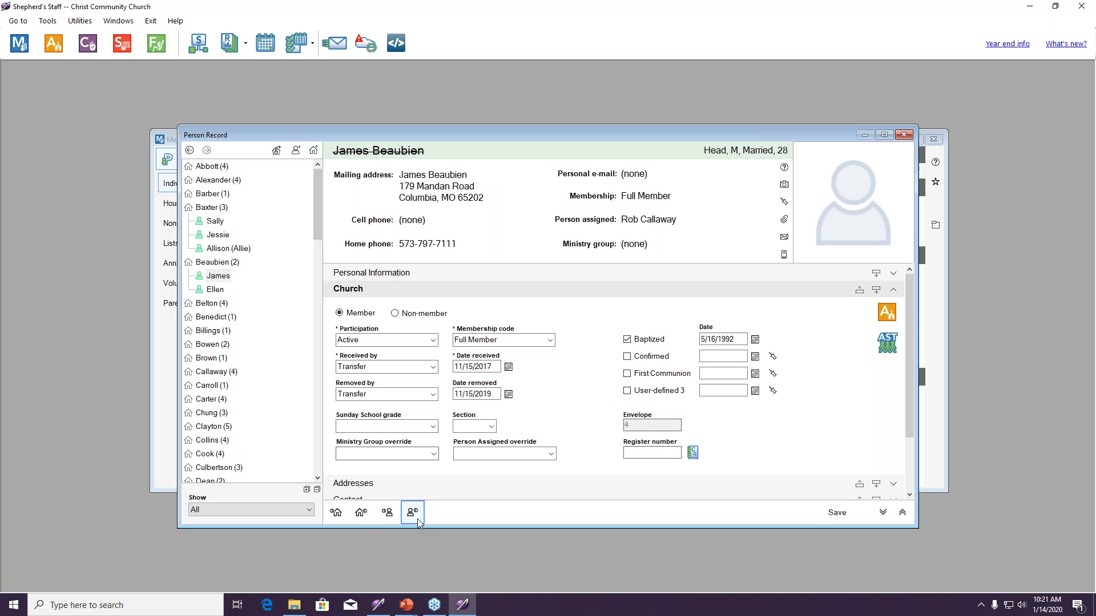
left_click(387, 512)
left_click(412, 512)
left_click(411, 512)
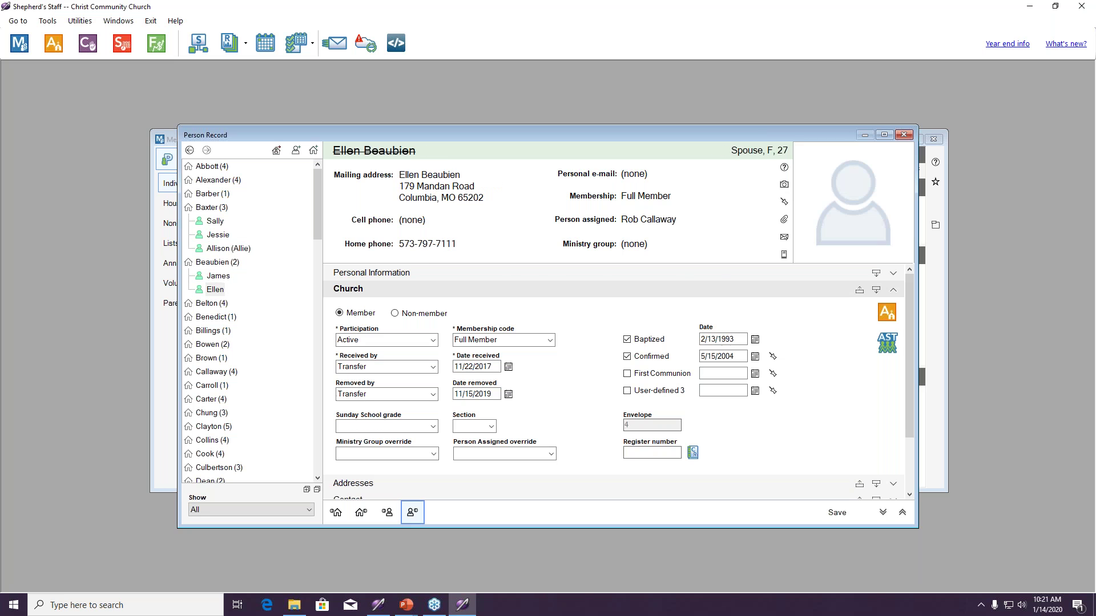
left_click(904, 134)
Open the record of the divorced 36-year-old household head and set removal by Death, removal date 1/14/2020 and participation Deceased.
left_click(364, 367)
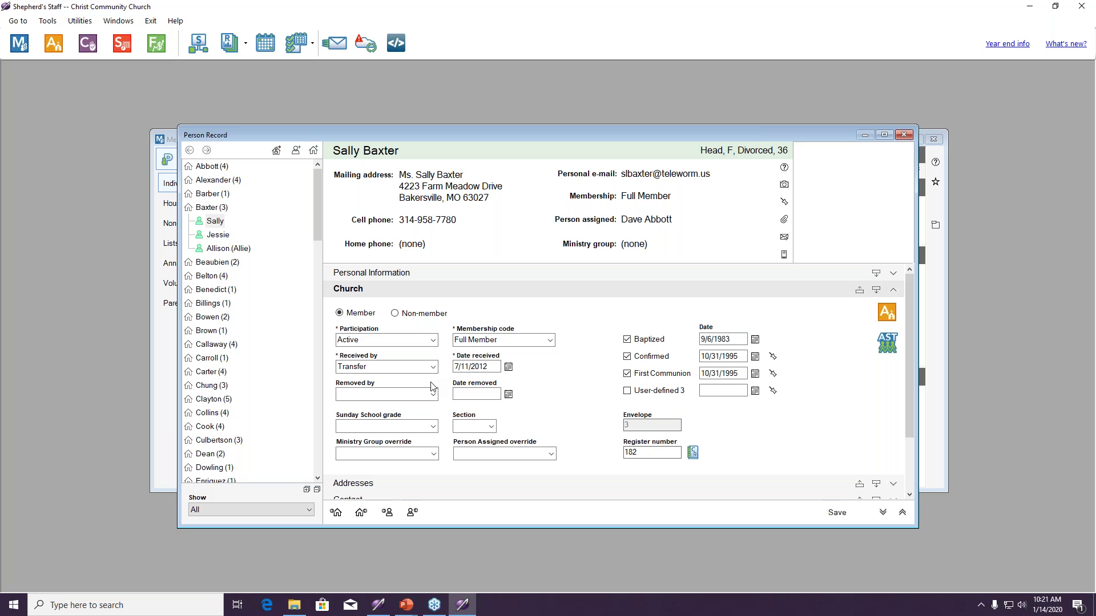
left_click(433, 395)
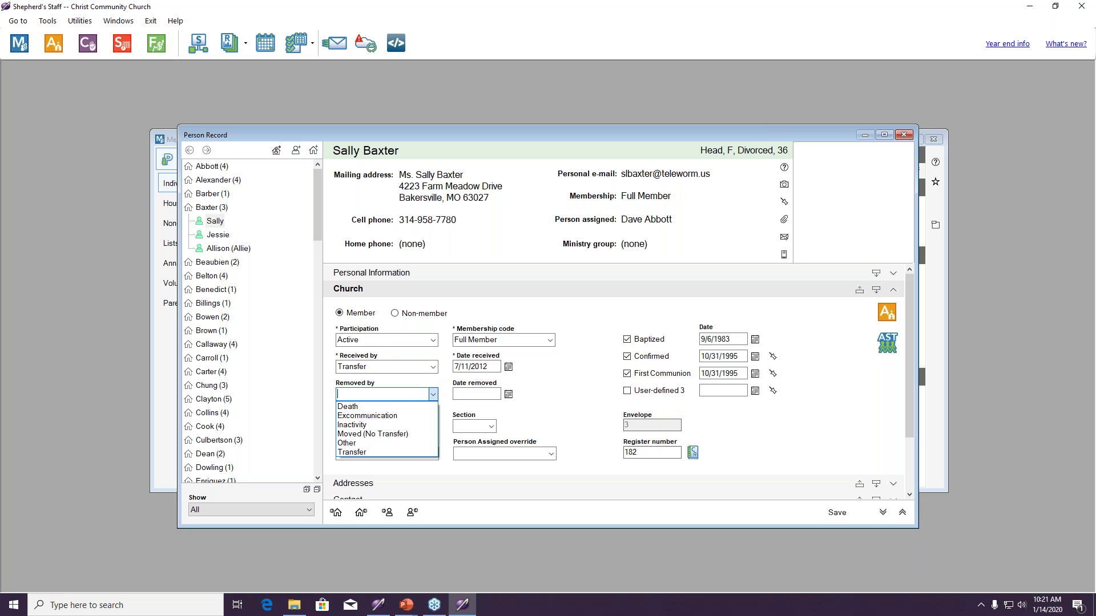
left_click(366, 406)
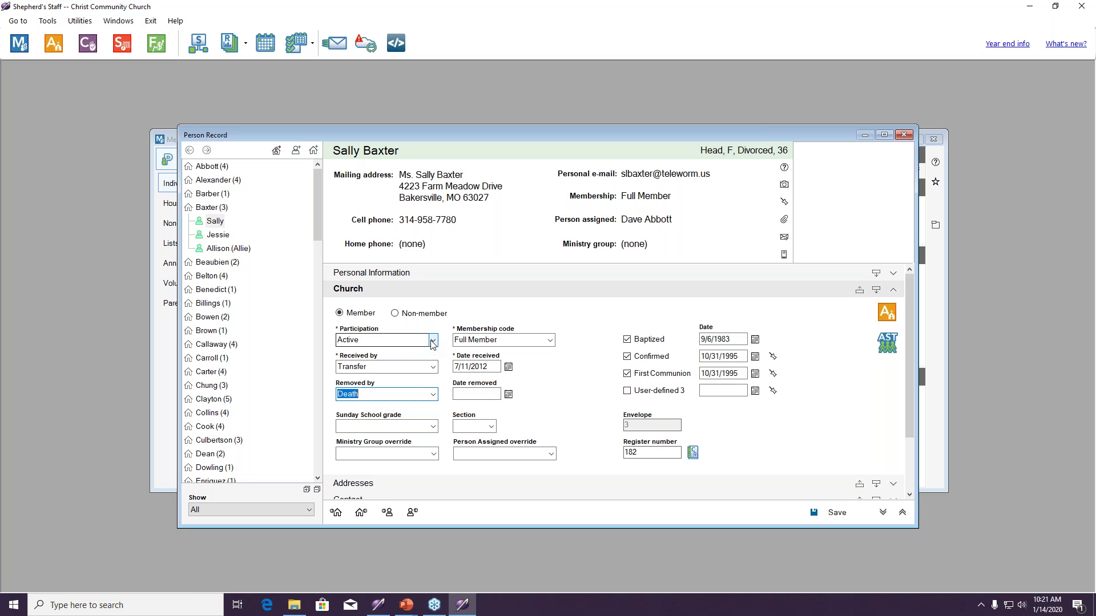
left_click(471, 393)
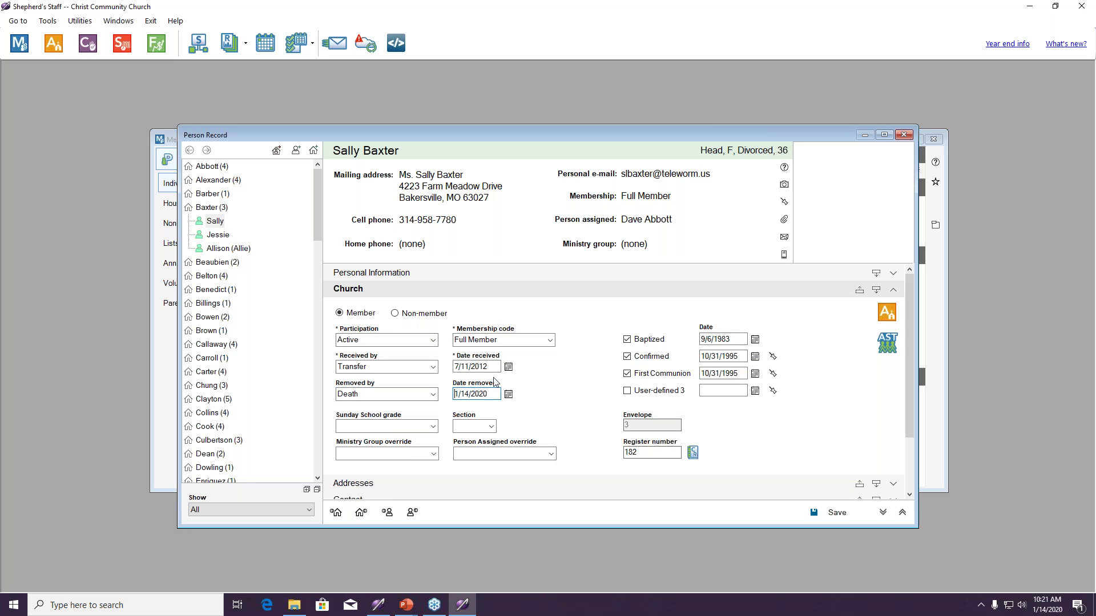
left_click(431, 343)
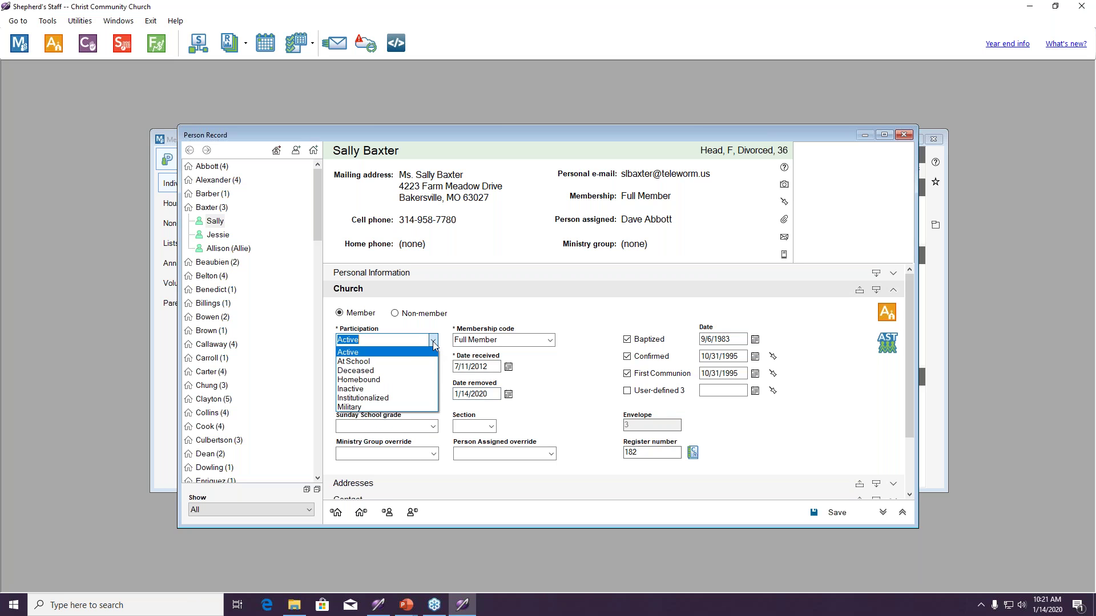
left_click(362, 373)
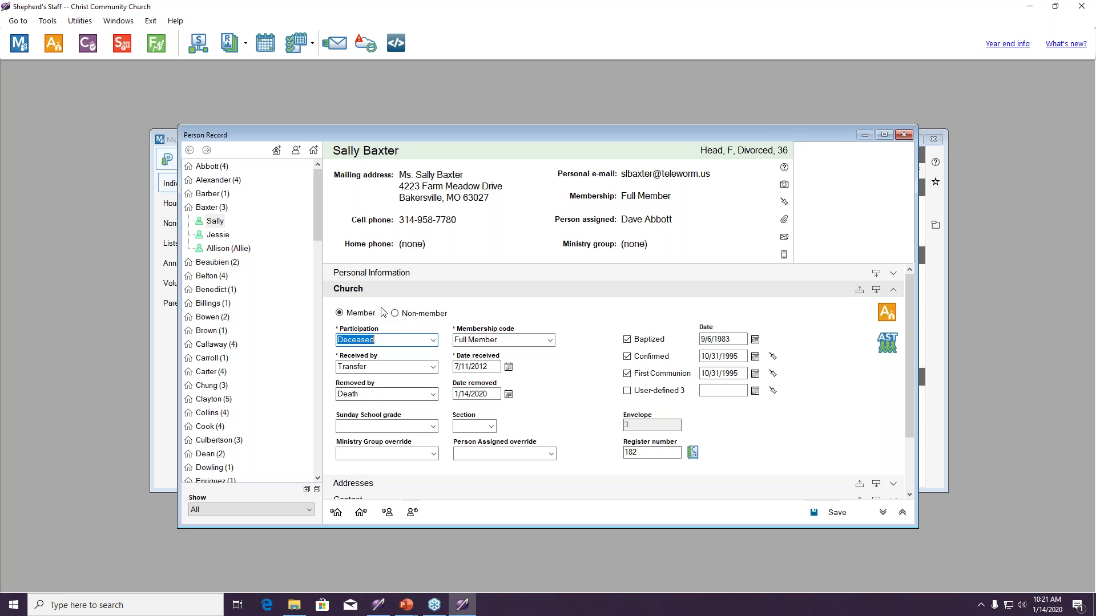
Enter the death date 1/14/2020 in the same member's Personal Information, save the changes and close the record.
left_click(382, 280)
left_click(372, 420)
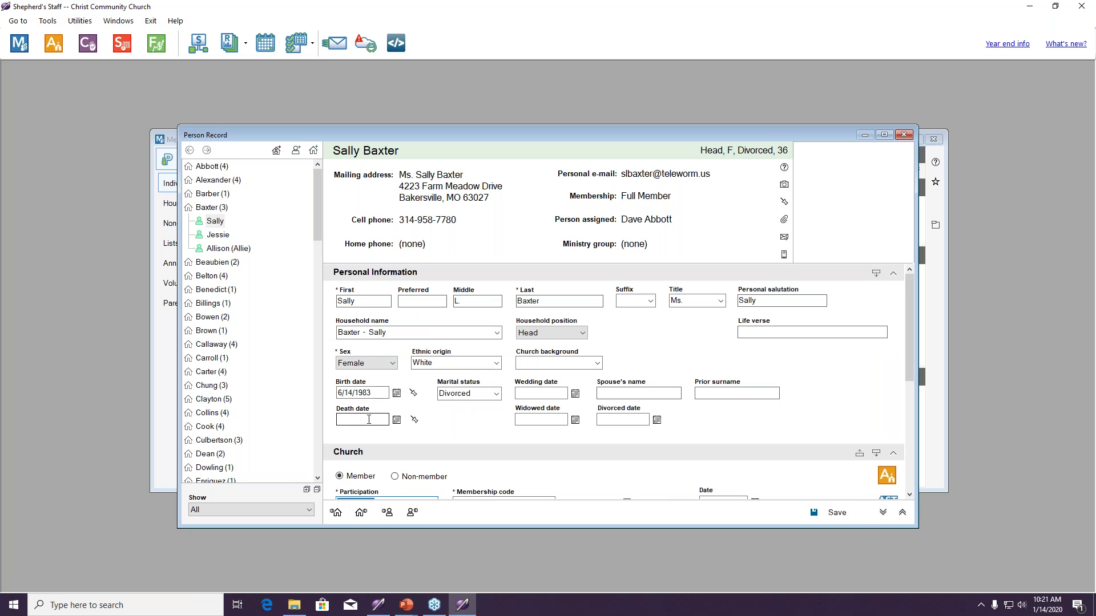
left_click(818, 514)
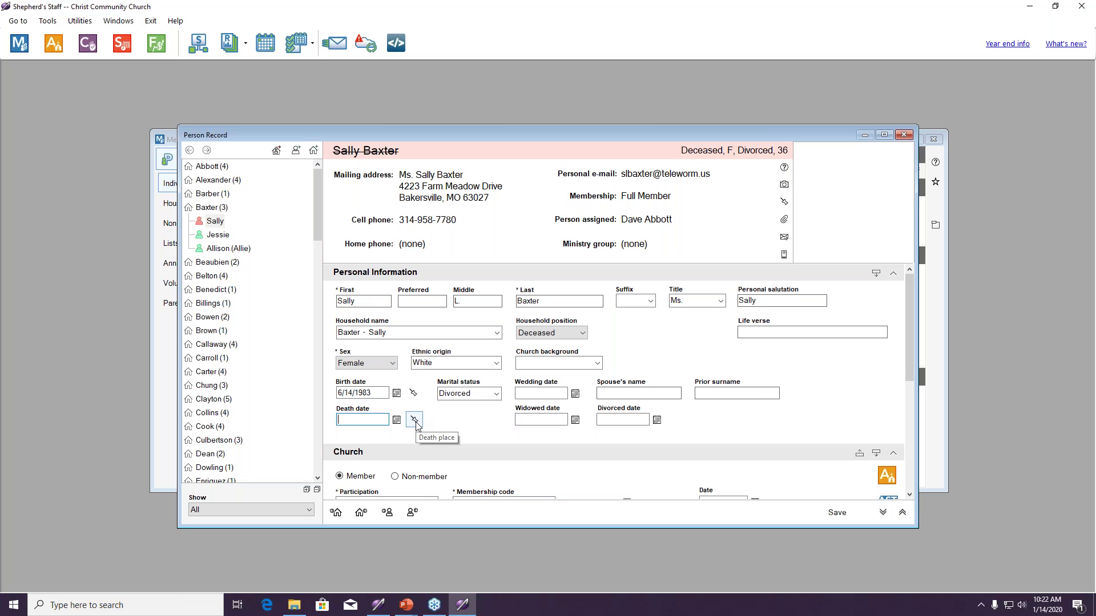
scroll(392, 421, "down", 2)
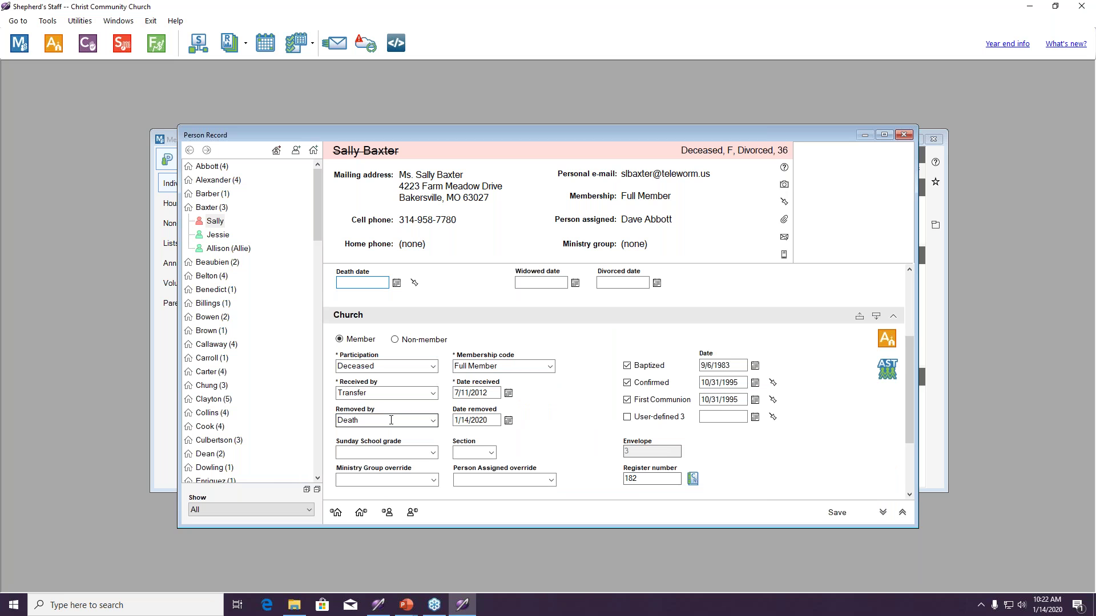
double_click(365, 282)
left_click(903, 135)
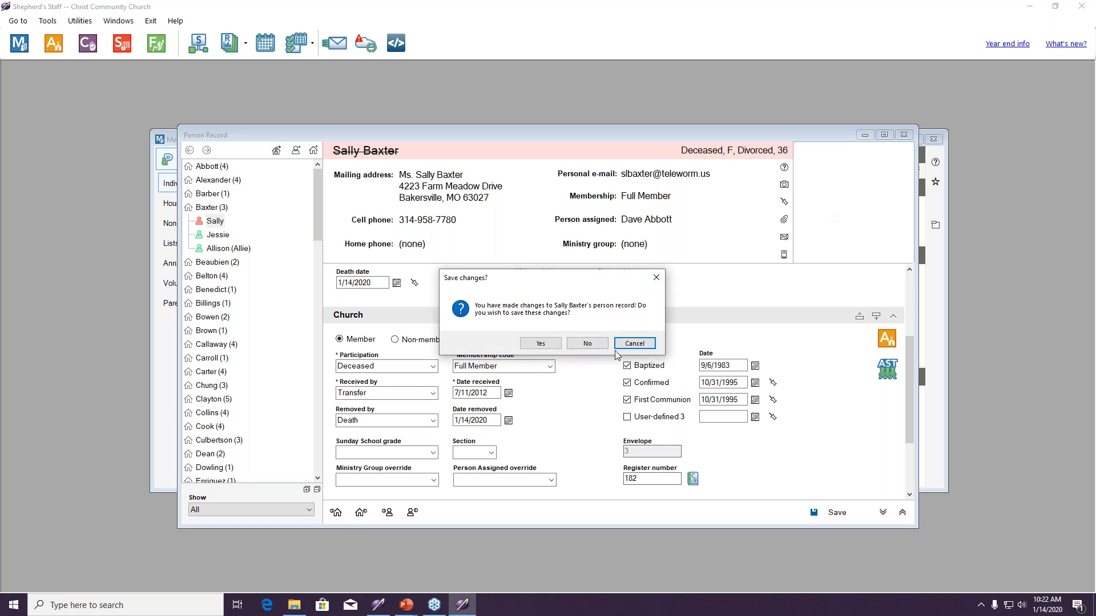
left_click(540, 344)
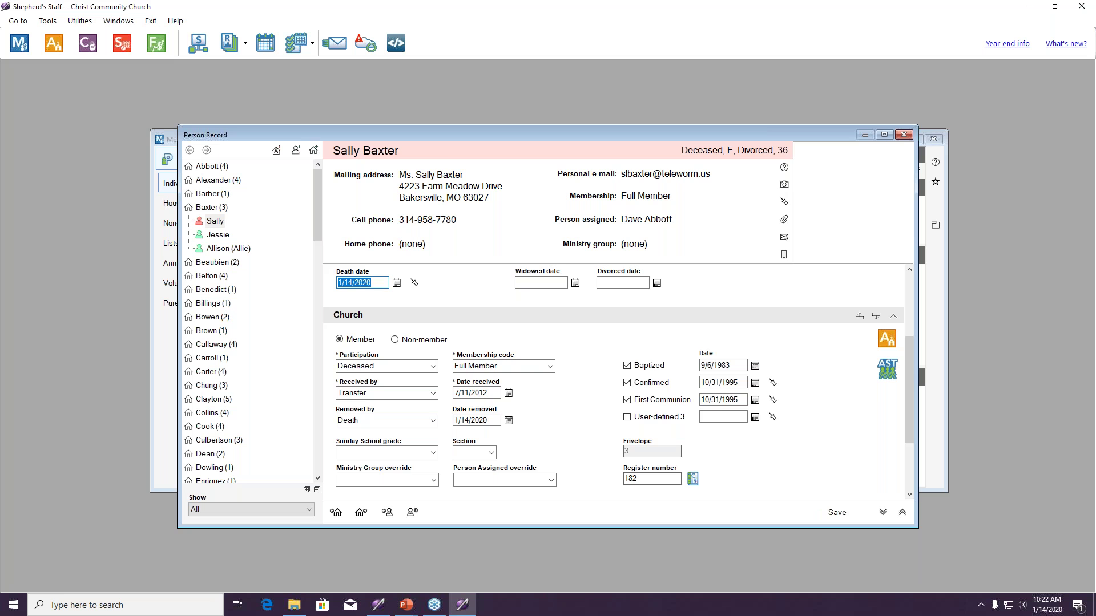
left_click(904, 134)
Open the Ministry inactivity list and look over the people groups available, keeping Current members.
left_click(246, 160)
left_click(182, 224)
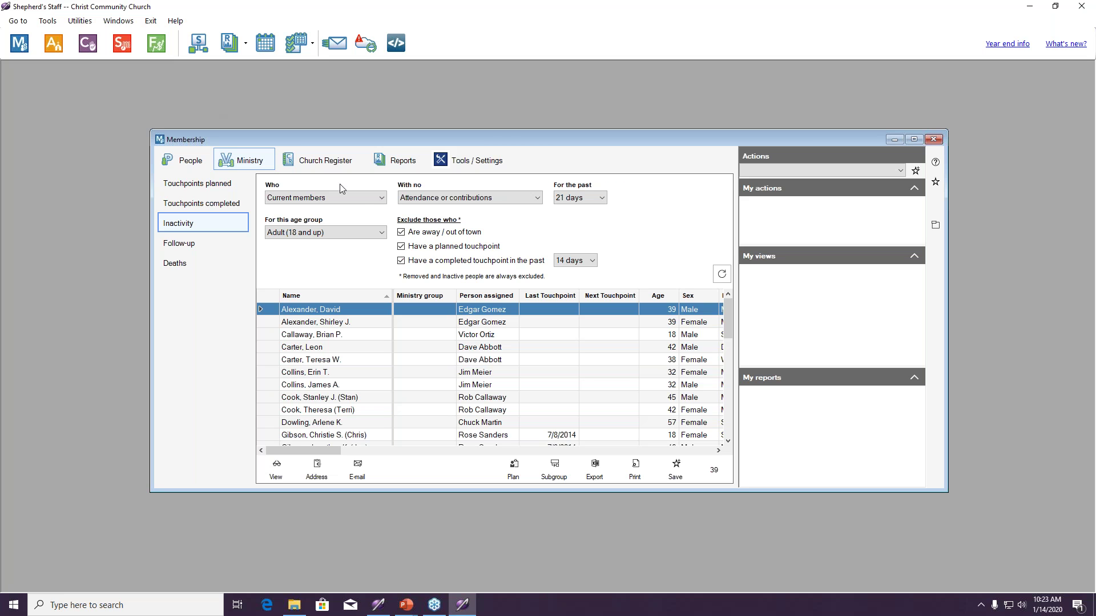
left_click(363, 201)
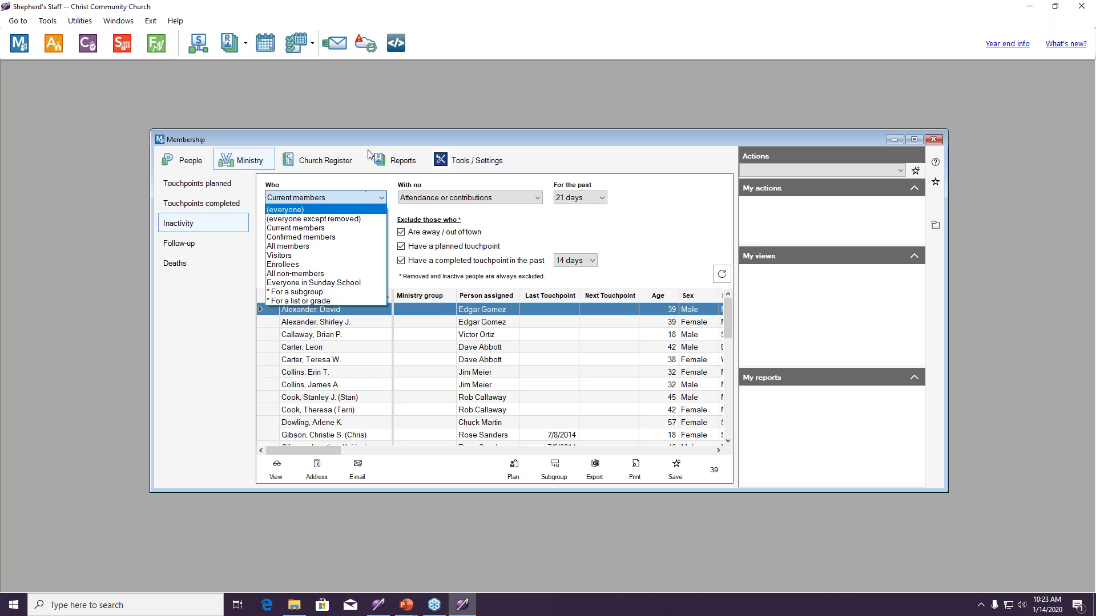
left_click(368, 200)
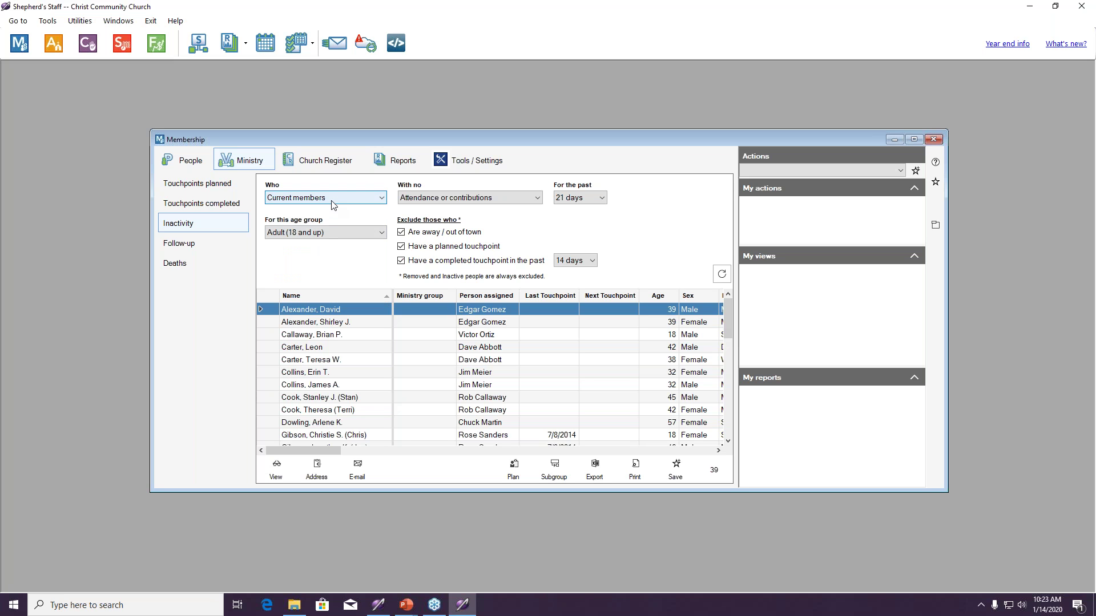
Try listing members with no Present participation in an activity, and return the criterion to Attendance or contributions.
left_click(401, 200)
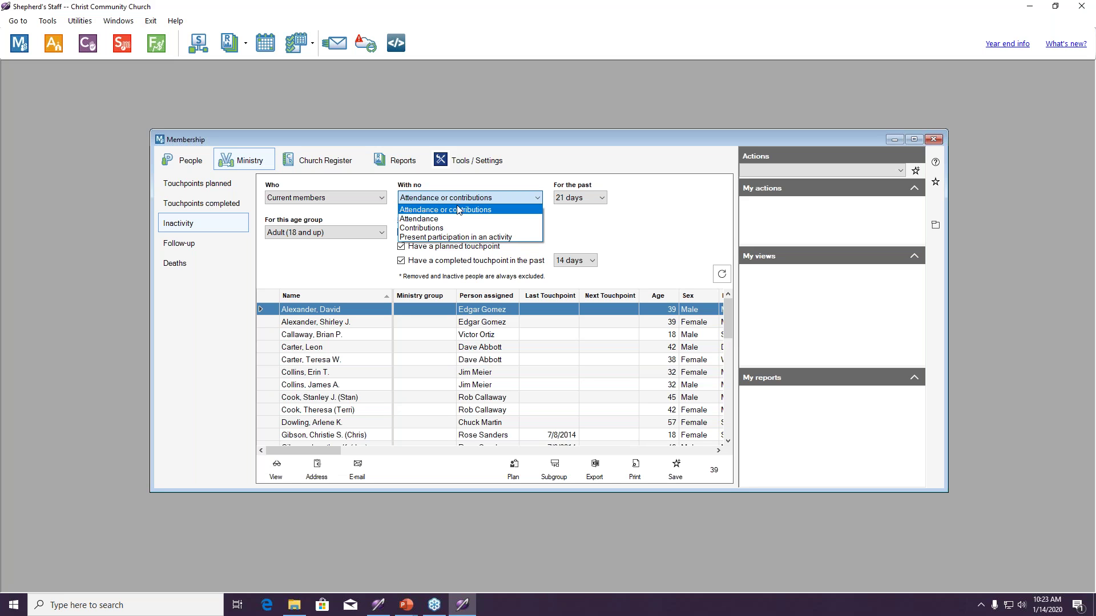
left_click(482, 237)
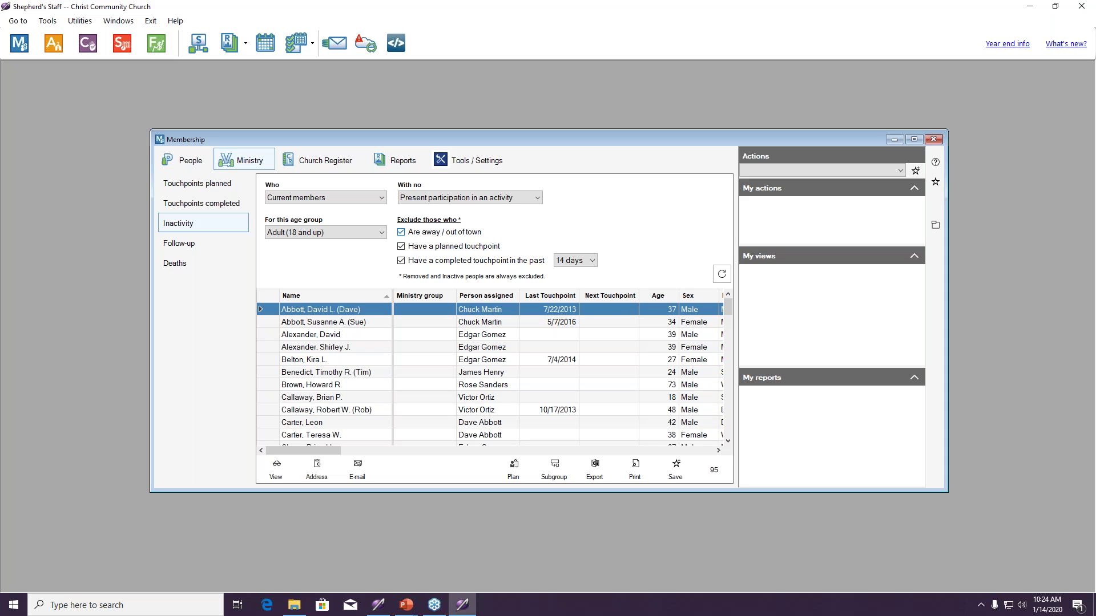
left_click(473, 200)
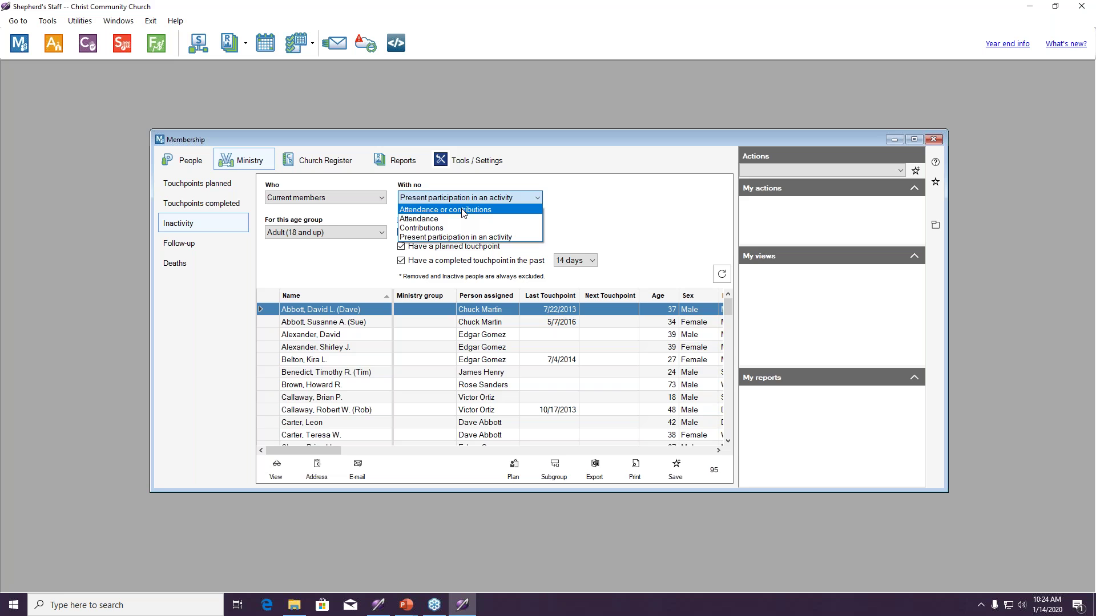
left_click(468, 209)
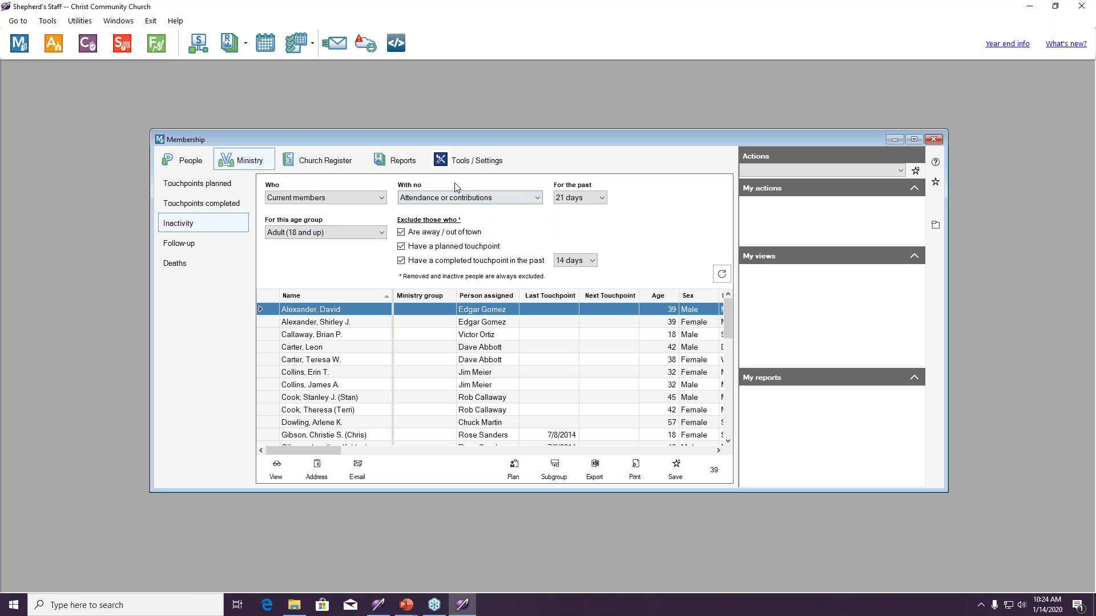
Limit the inactivity list to current members with no attendance or contributions for the past 1 year.
left_click(575, 199)
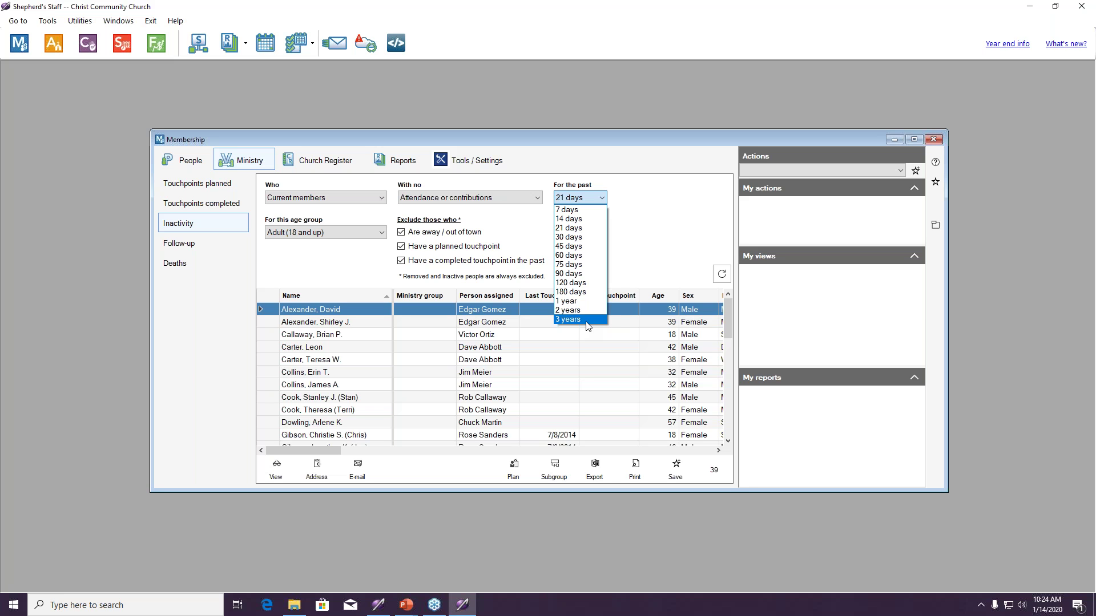
left_click(370, 198)
left_click(369, 196)
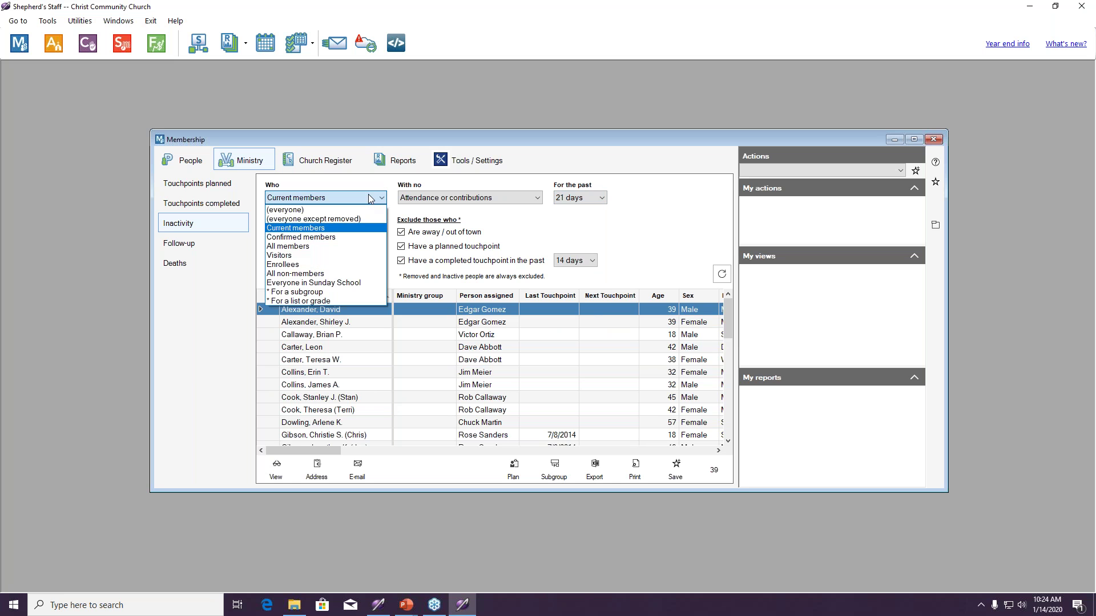
left_click(594, 198)
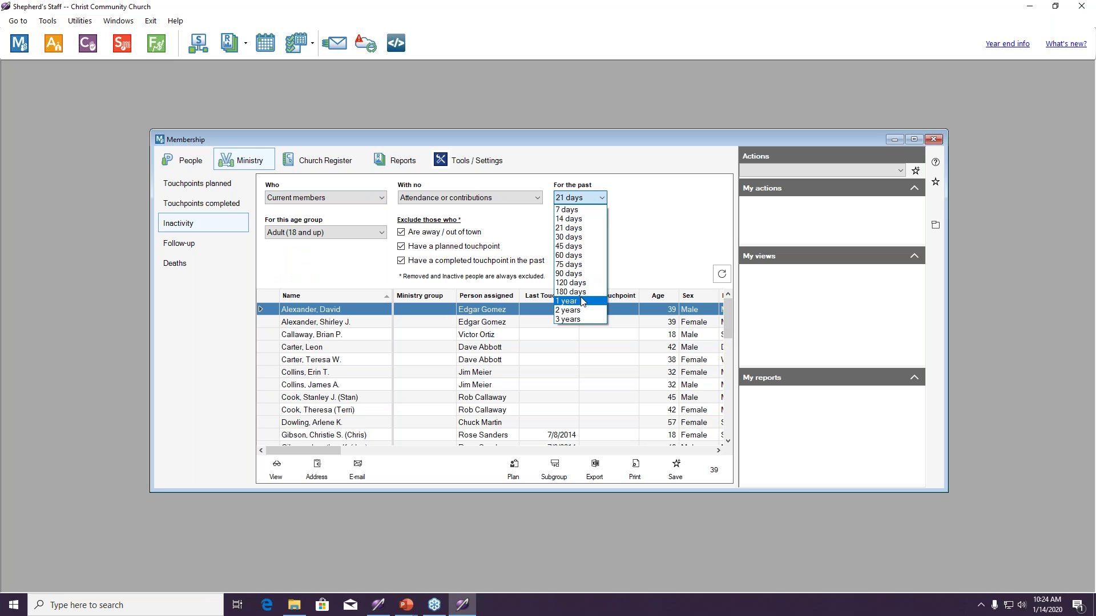
left_click(582, 302)
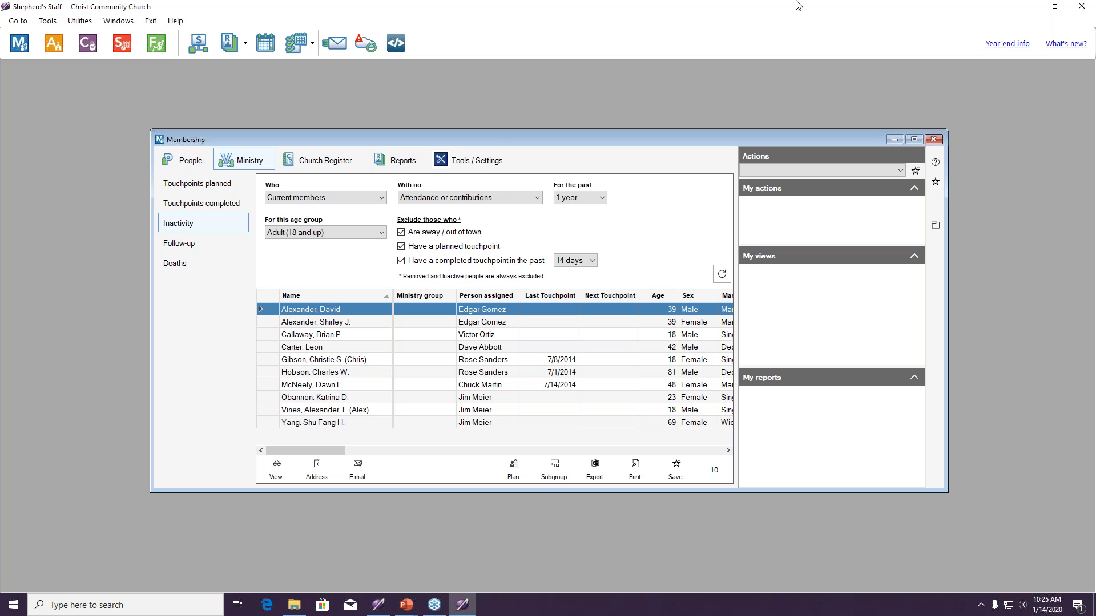
Try the inactivity list for all age groups, and return the age group to Adult (18 and up).
left_click(375, 228)
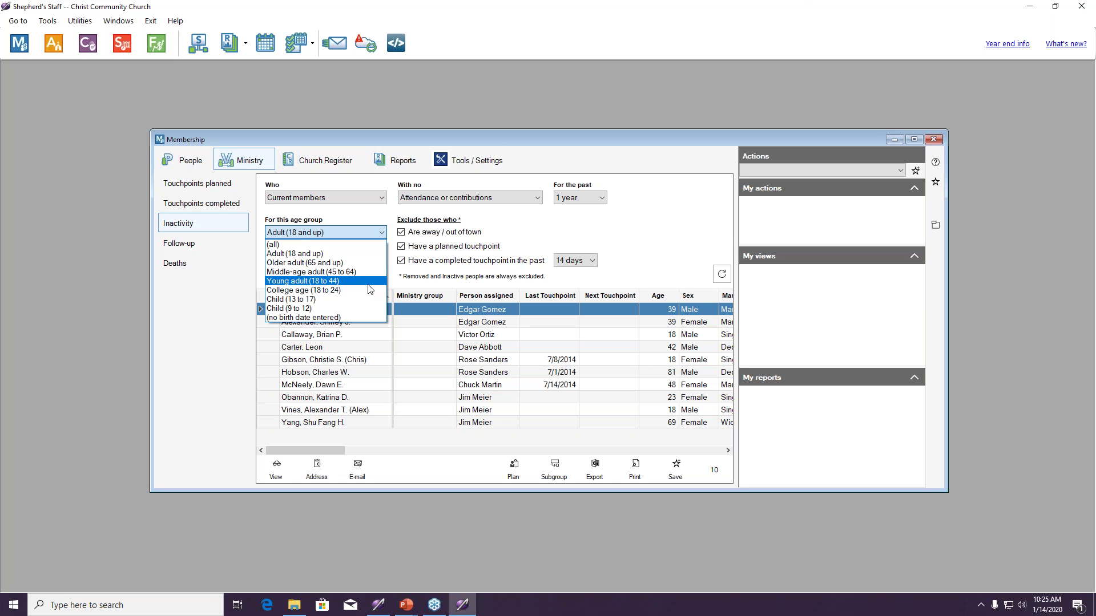
left_click(363, 244)
left_click(376, 233)
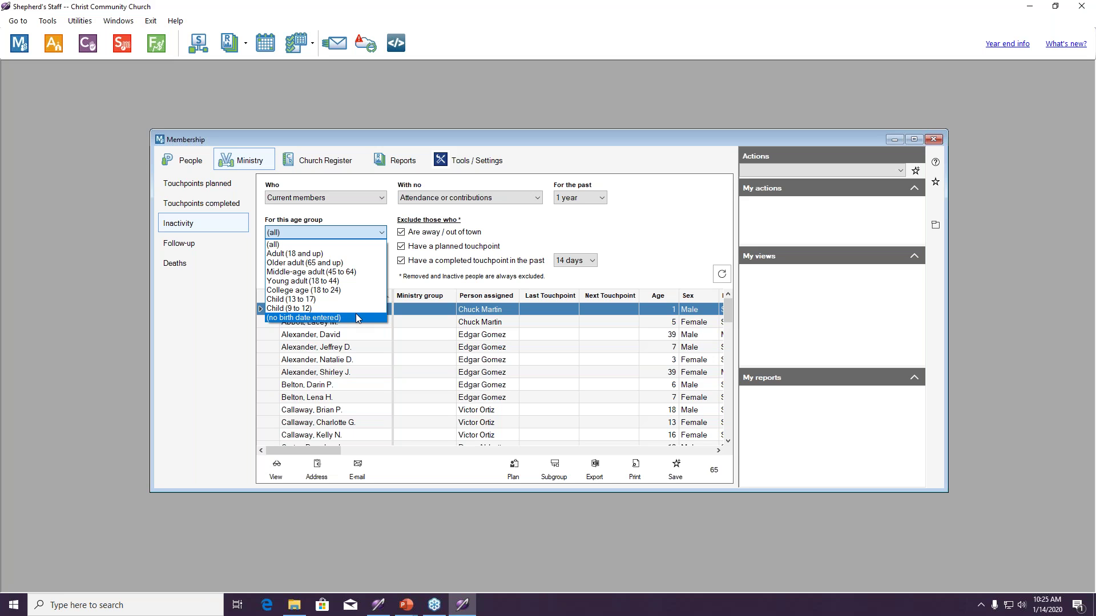
left_click(328, 256)
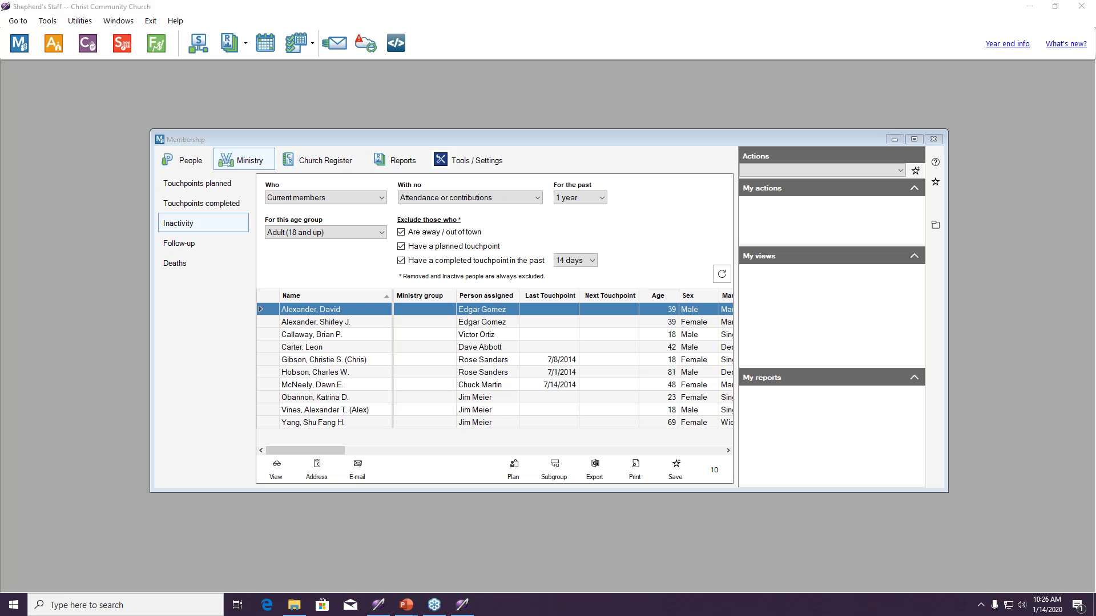
Close Membership, return to the main launch screen and look over the Utilities options.
left_click(933, 140)
left_click(1028, 6)
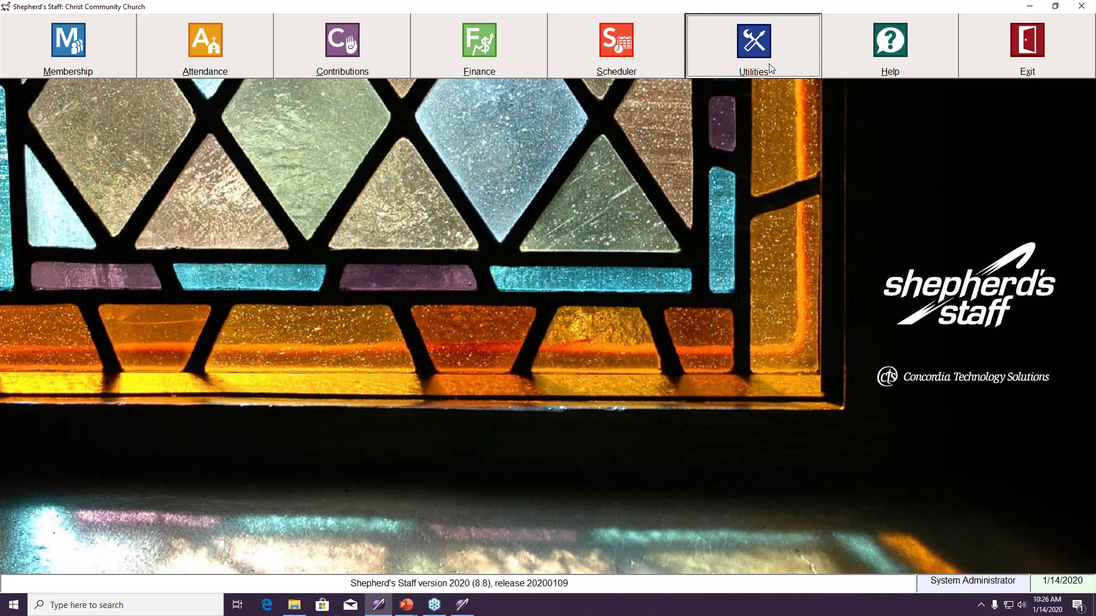
left_click(768, 63)
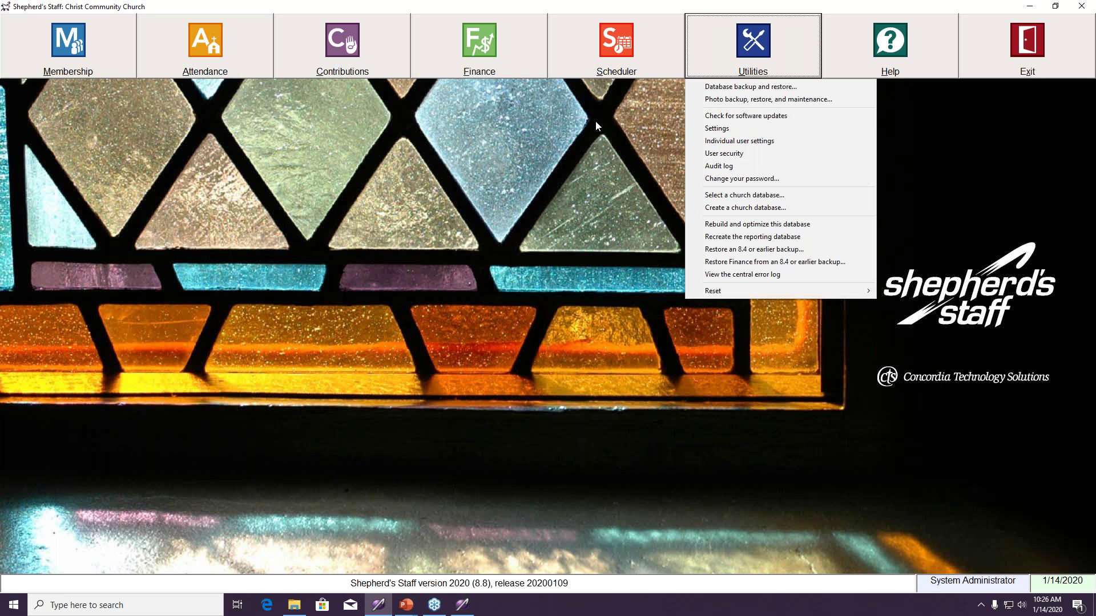
left_click(553, 152)
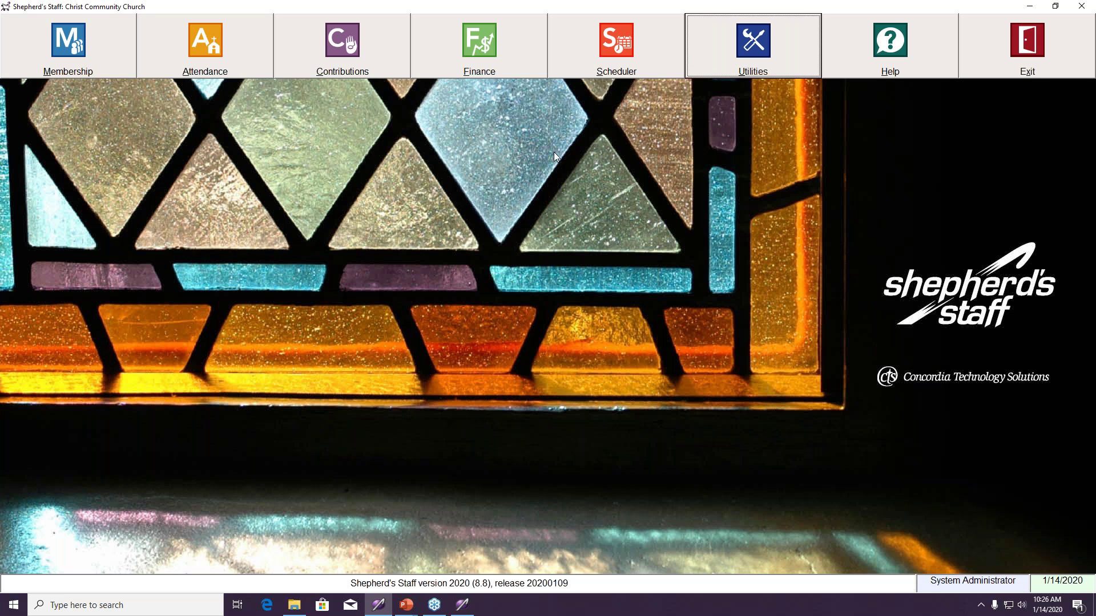
left_click(39, 51)
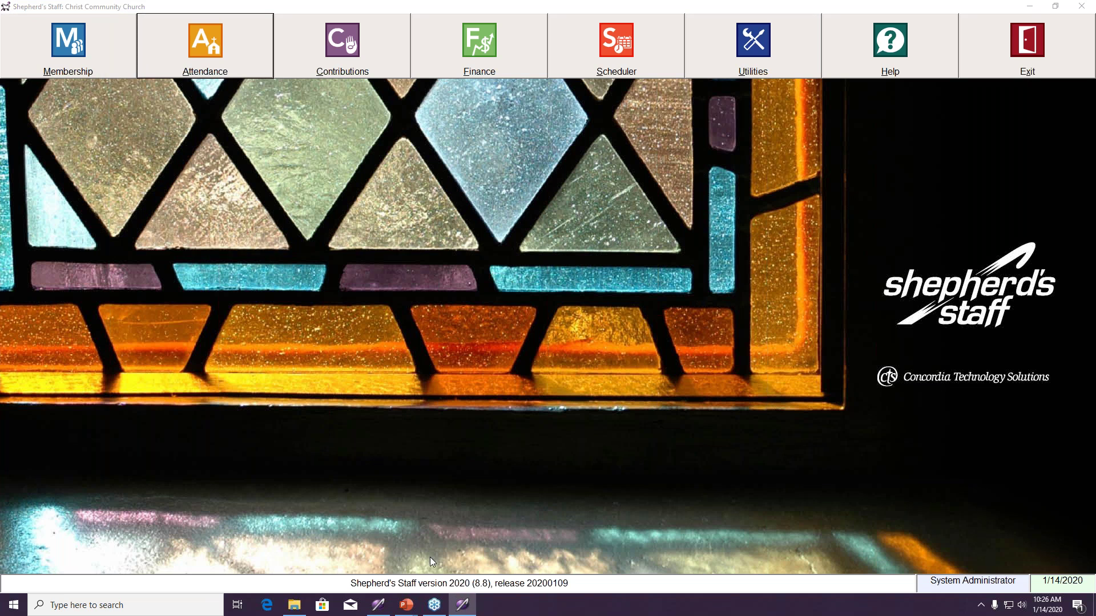
Switch to the other Shepherd's Staff window, open the Membership inactivity list under Ministry, and look over the periods for excluding completed touchpoints.
left_click(461, 608)
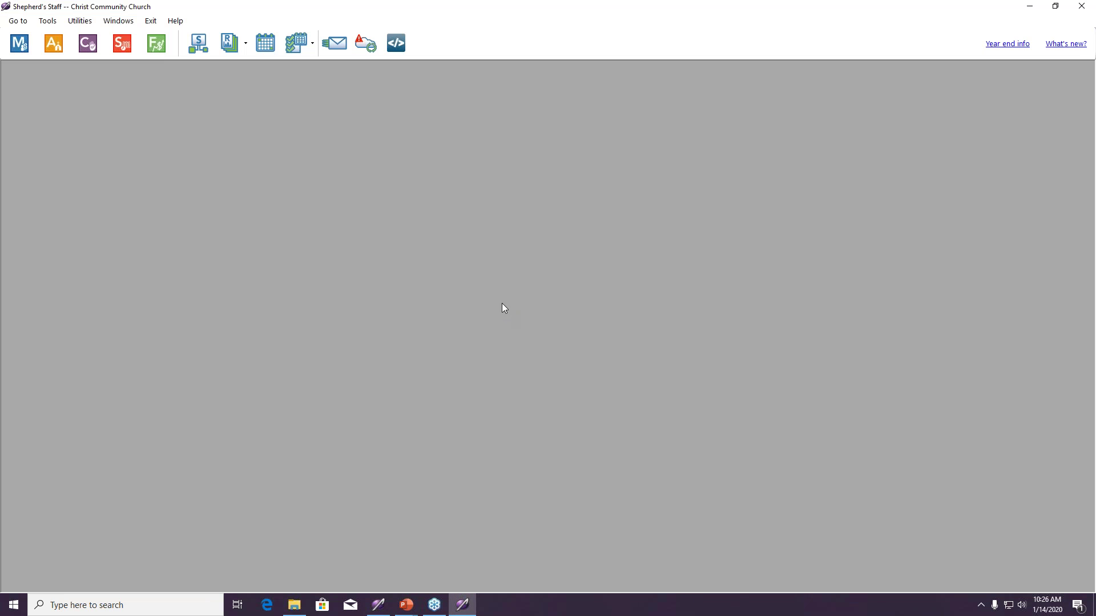
left_click(8, 46)
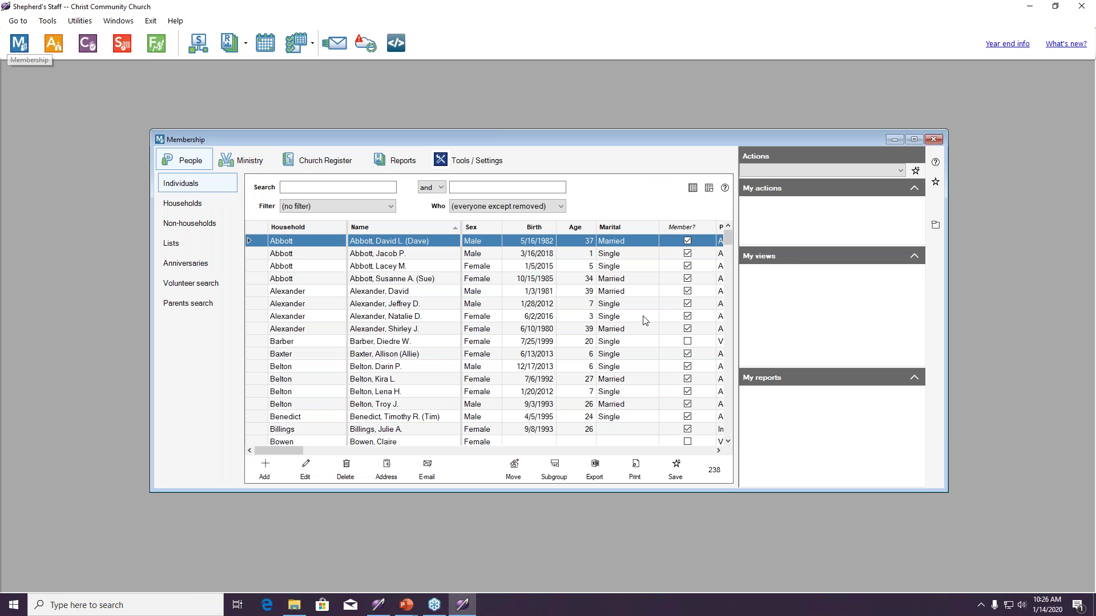
left_click(230, 162)
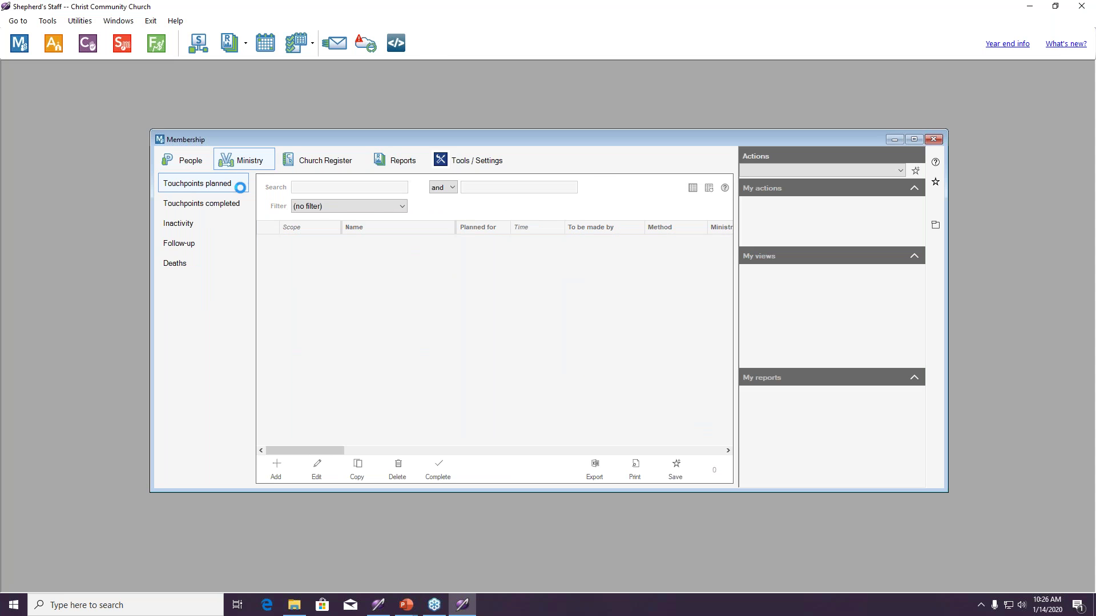
left_click(203, 224)
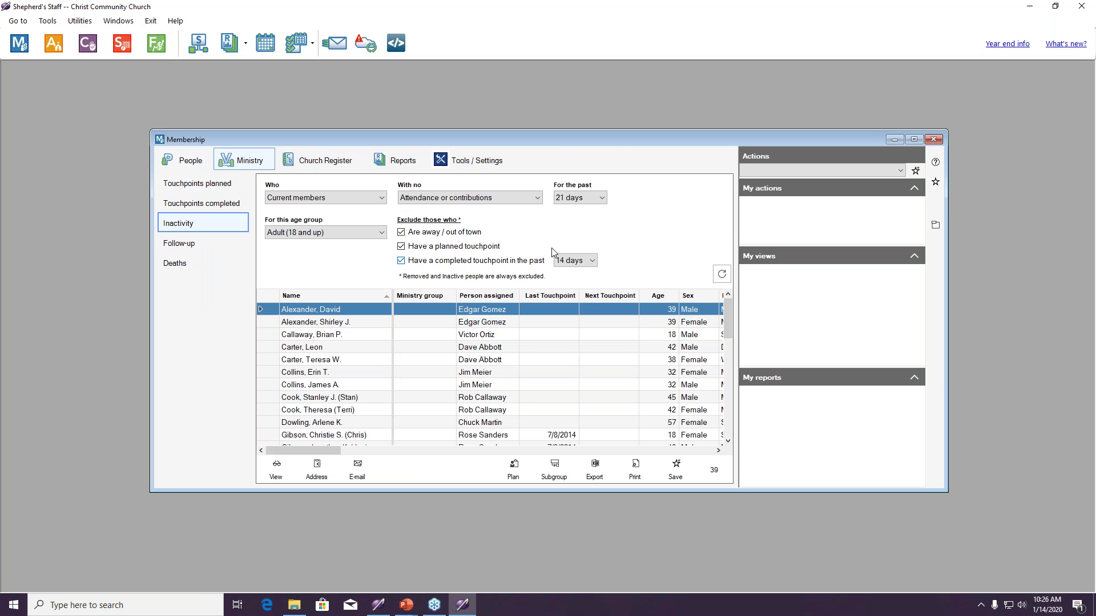
left_click(590, 263)
left_click(562, 282)
Look over the planned touchpoints list and the form for adding an individual touchpoint, cancel the form, and return to the inactivity list.
left_click(204, 186)
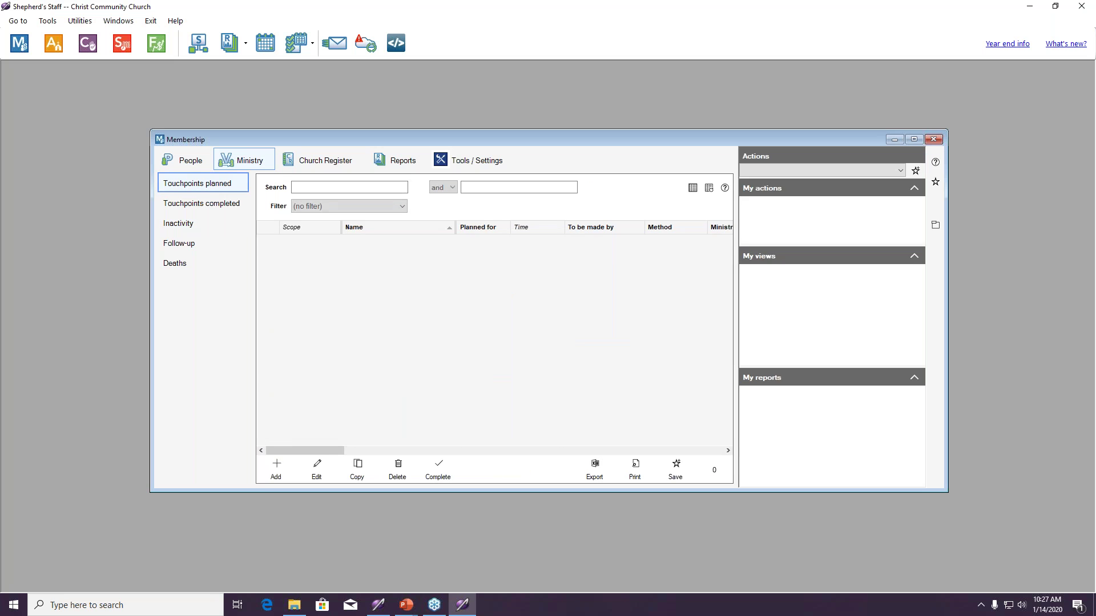
left_click(274, 471)
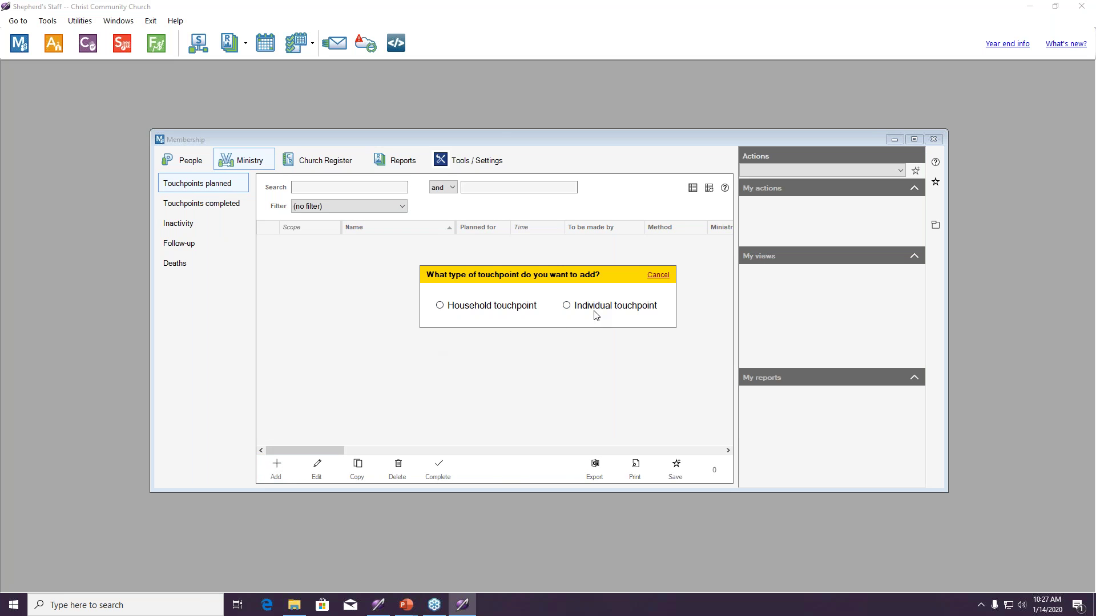
left_click(581, 312)
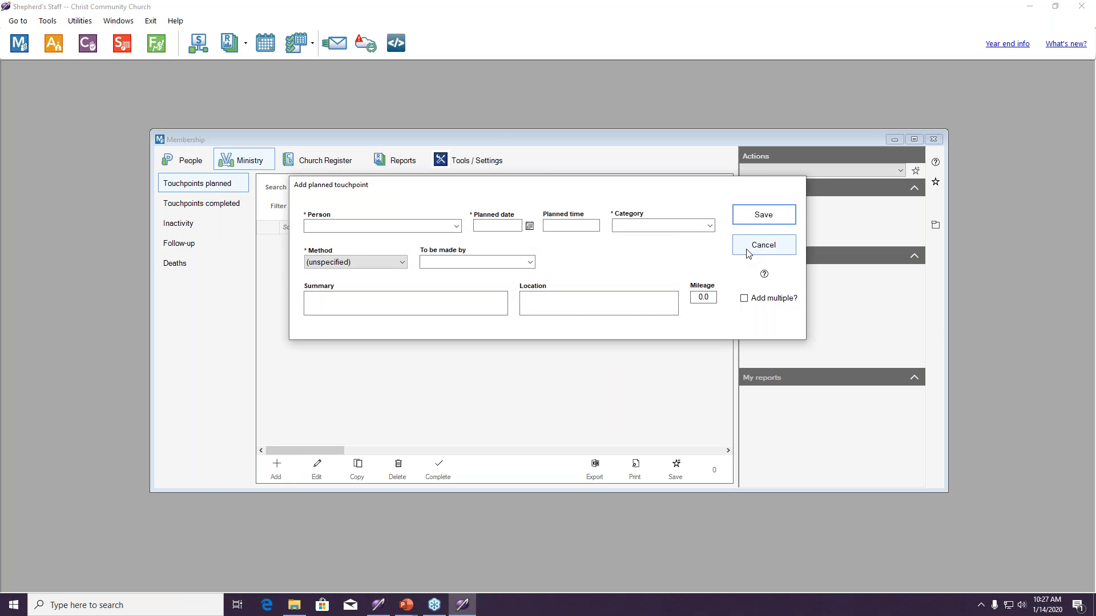
left_click(747, 251)
left_click(203, 225)
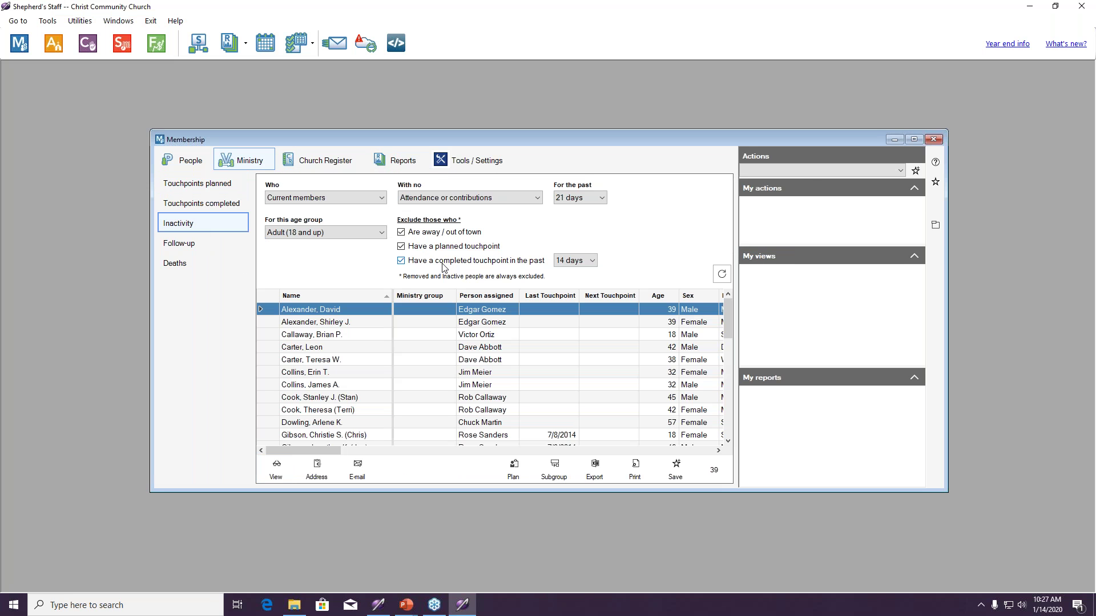
left_click(231, 183)
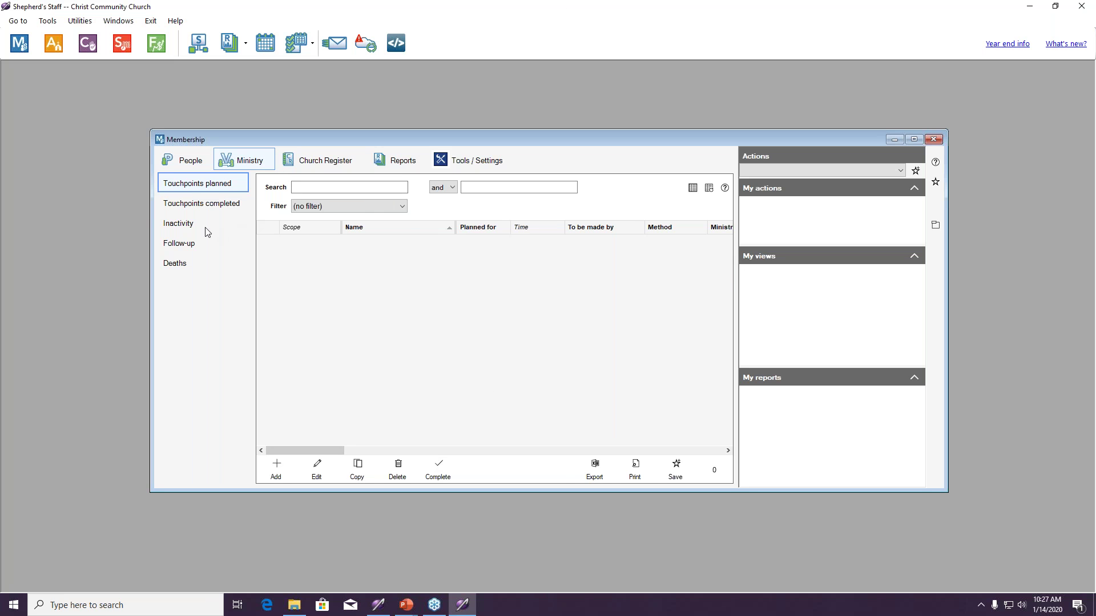
left_click(178, 223)
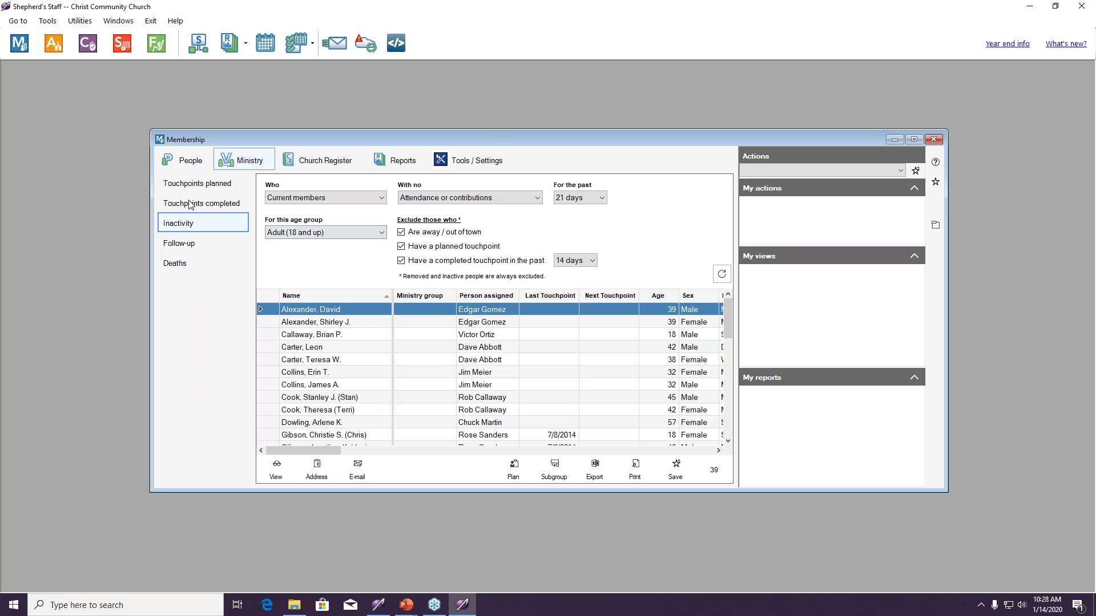
Define members in the Church Statistics report as Baptized, Confirmed, First Communion, Received as of the year end and Not removed as of the year end.
left_click(186, 161)
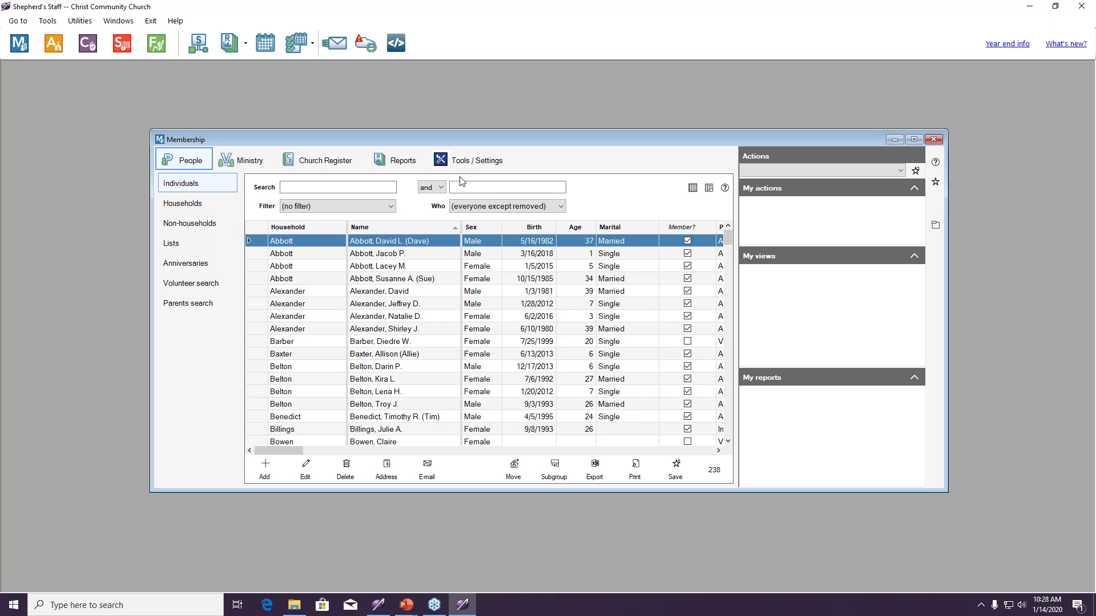
left_click(412, 168)
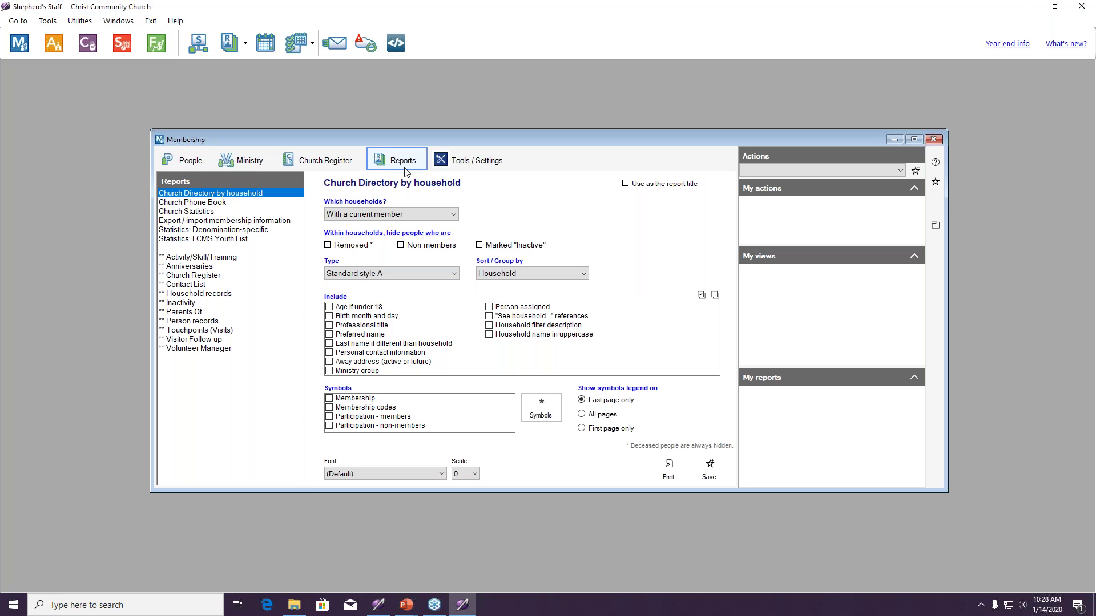
left_click(210, 214)
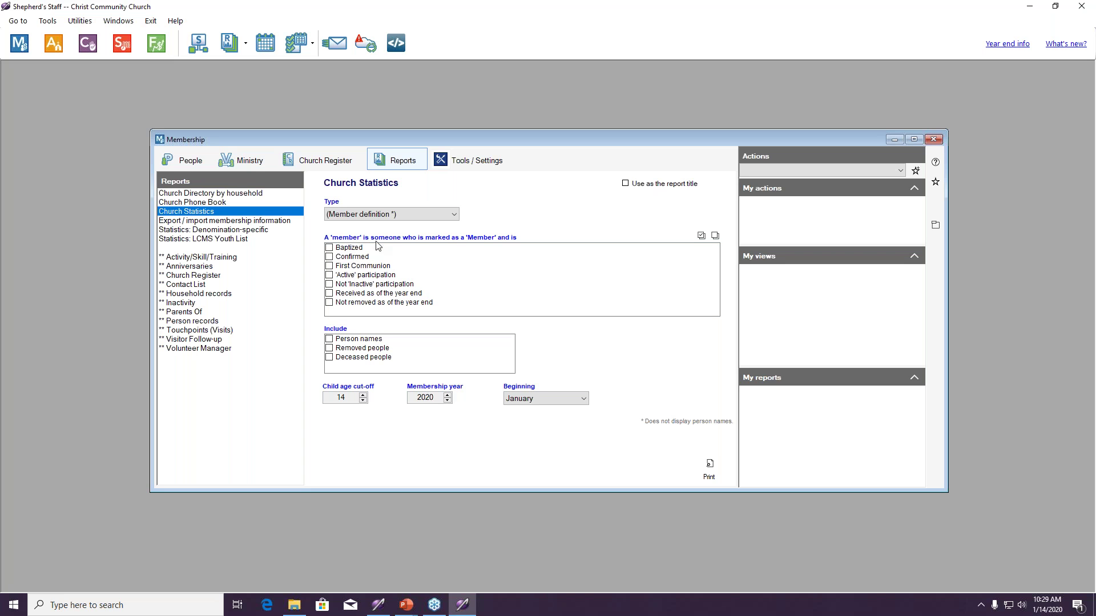
left_click(330, 249)
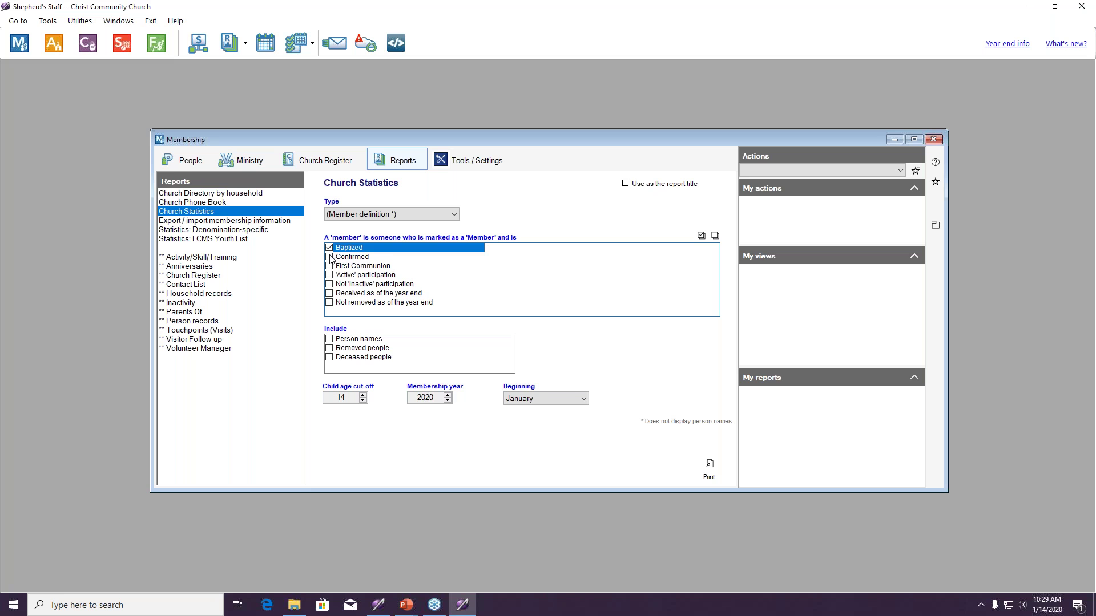
left_click(330, 259)
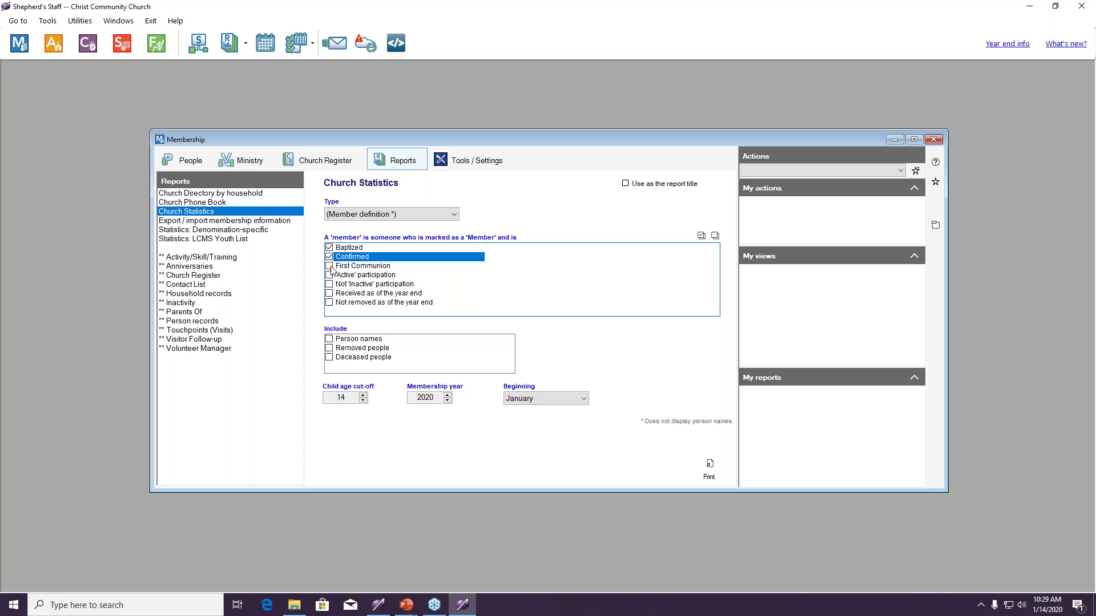
left_click(330, 266)
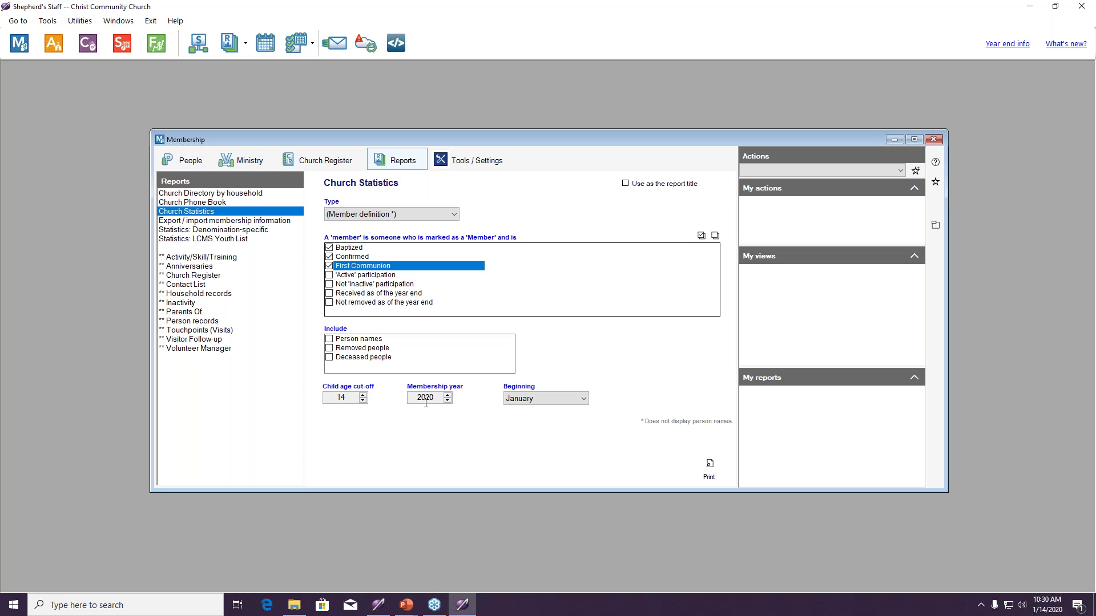
left_click(331, 295)
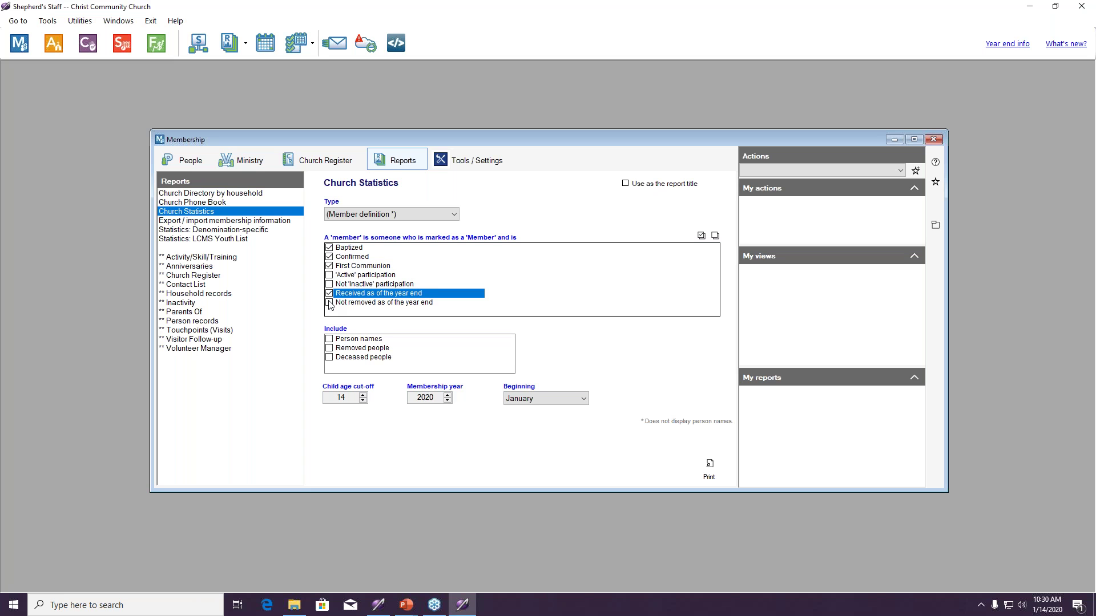
left_click(329, 304)
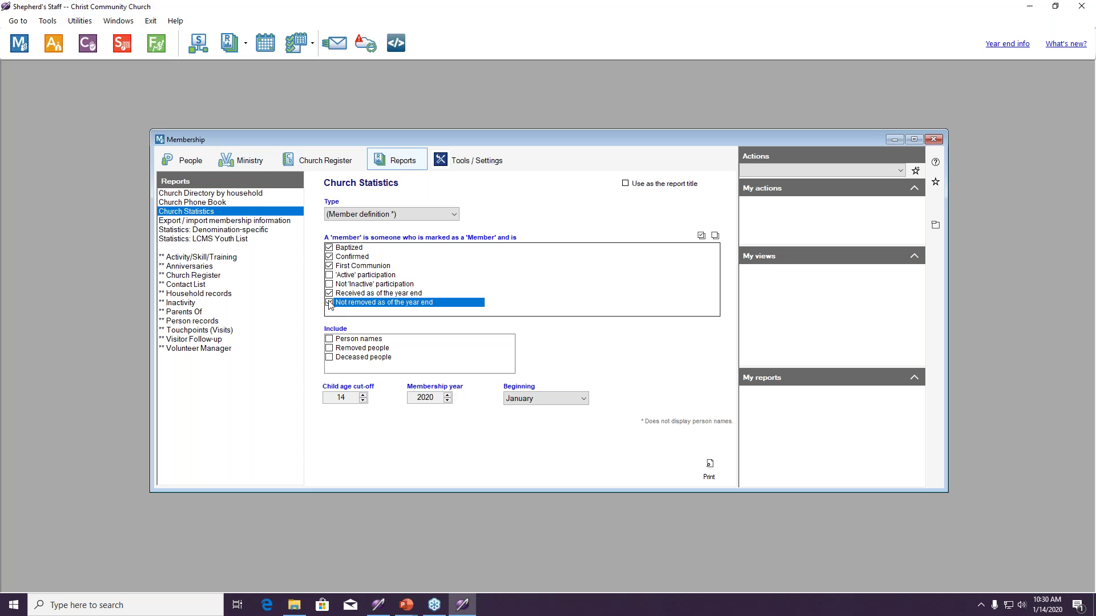
Try including person names in the Church Statistics report, and set the membership year to 2019 beginning in January.
left_click(331, 340)
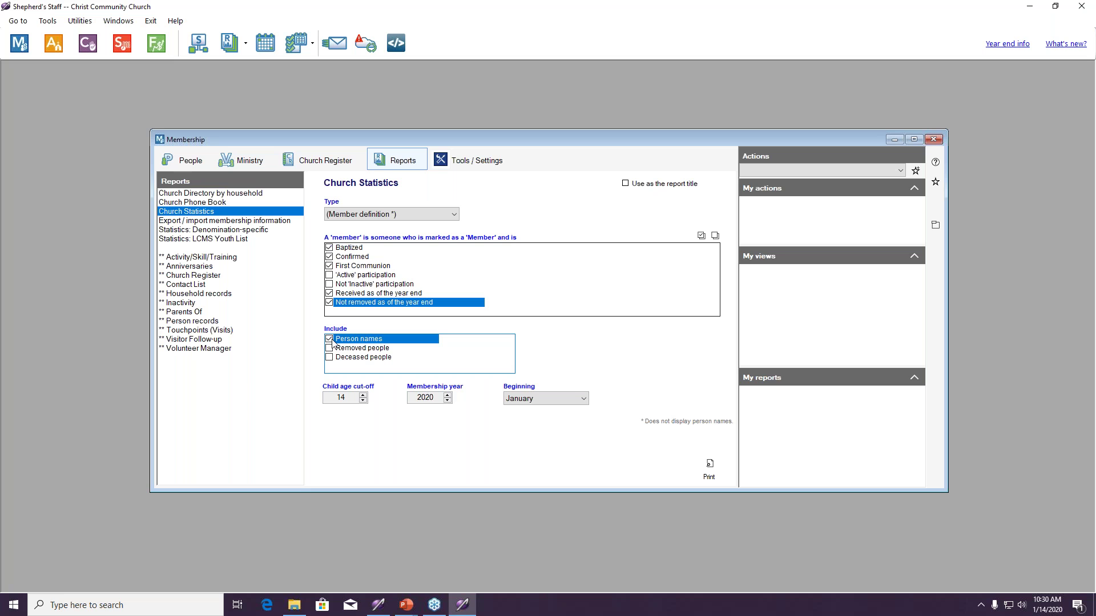
left_click(332, 341)
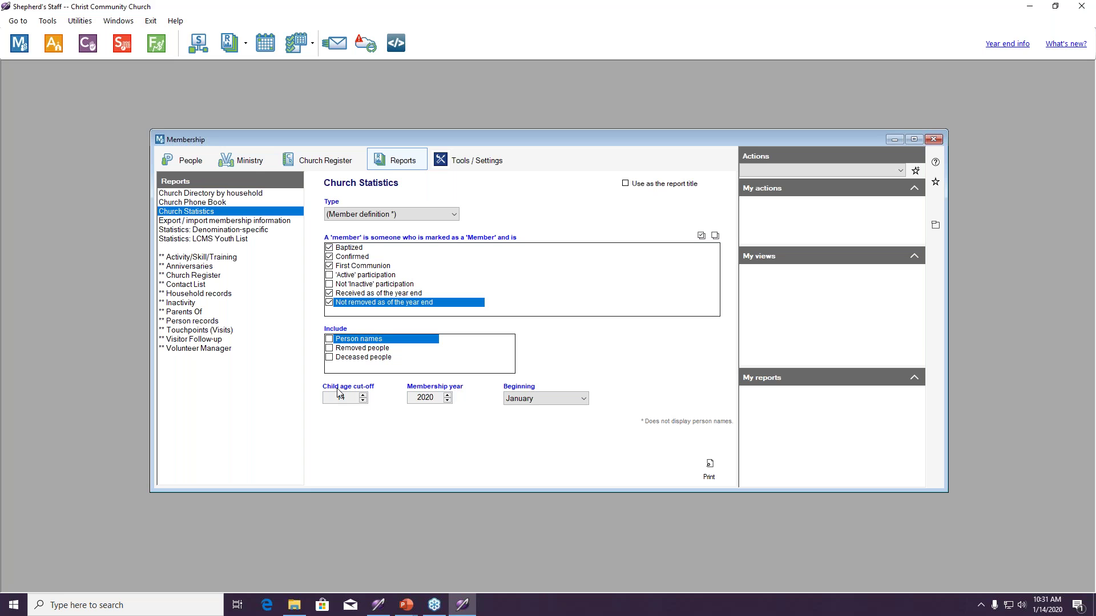
left_click(450, 401)
left_click(536, 399)
left_click(536, 400)
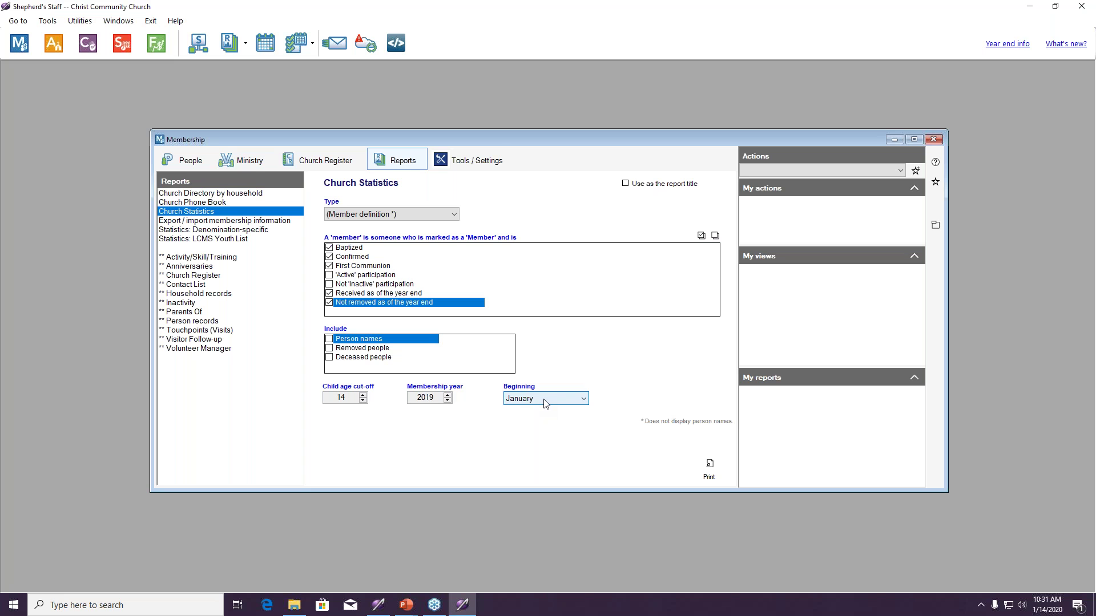
Look over the available statistics types, preview the report with the Member definition type, and close the preview.
left_click(402, 214)
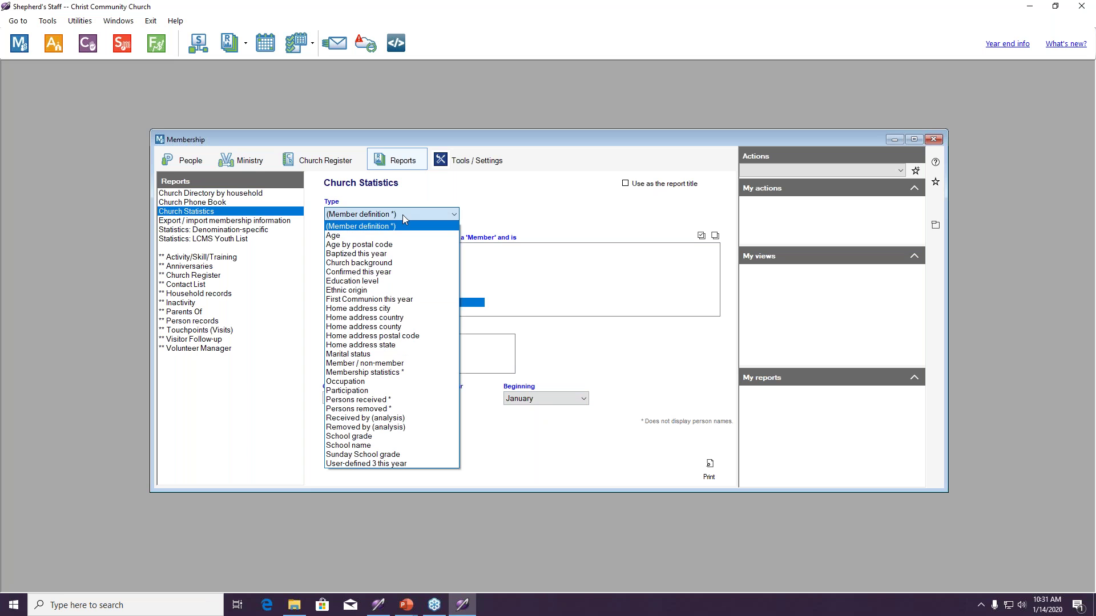
left_click(403, 215)
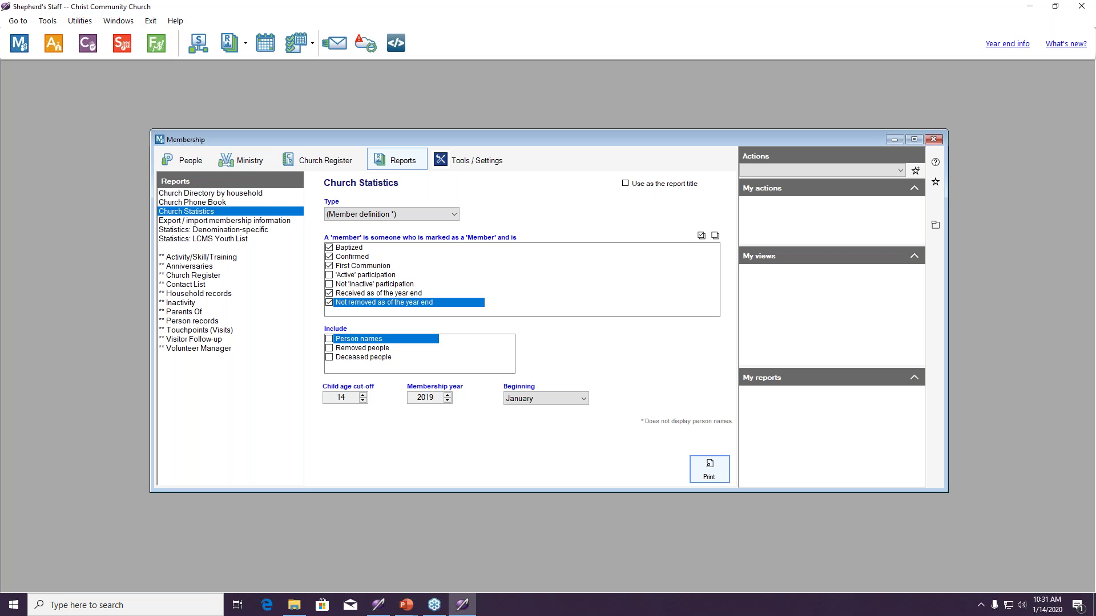
left_click(709, 469)
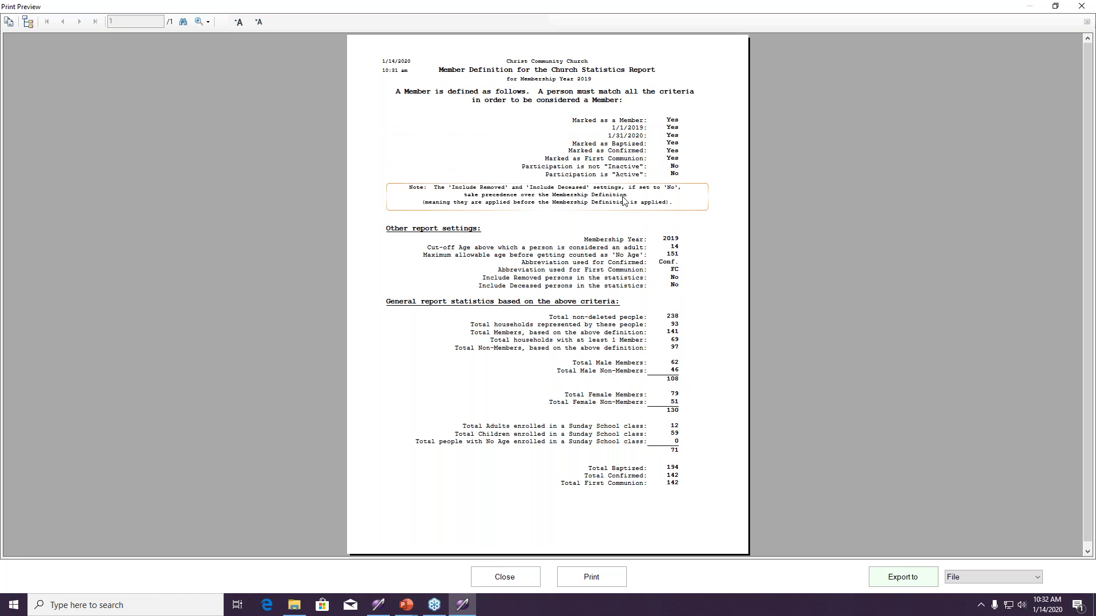
left_click(505, 577)
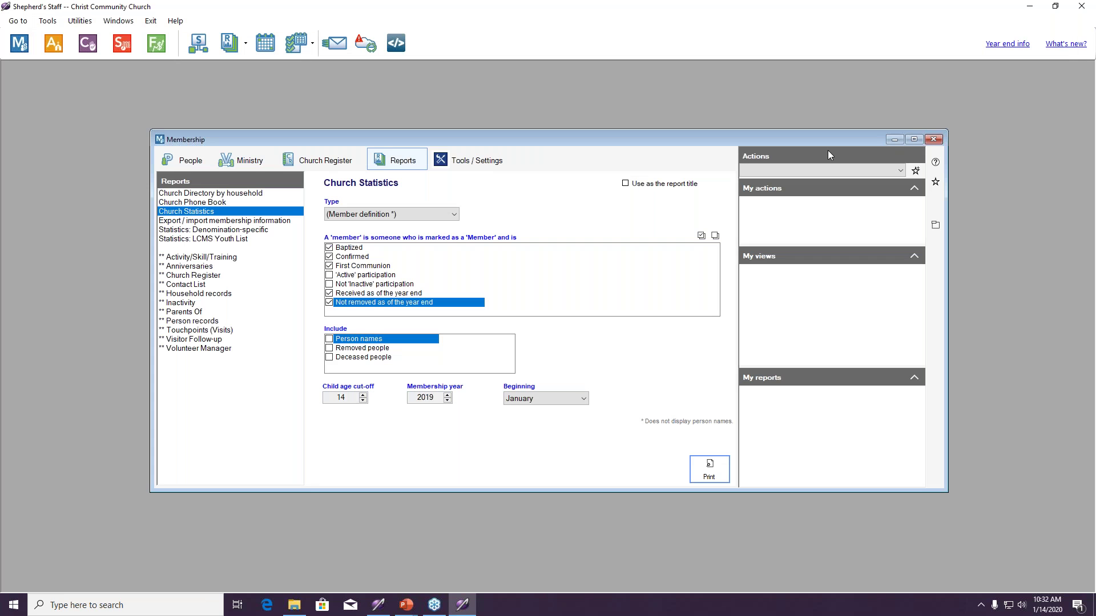
Preview the Age type of Church Statistics, page through to the report totals on the last page, and close the preview.
left_click(453, 215)
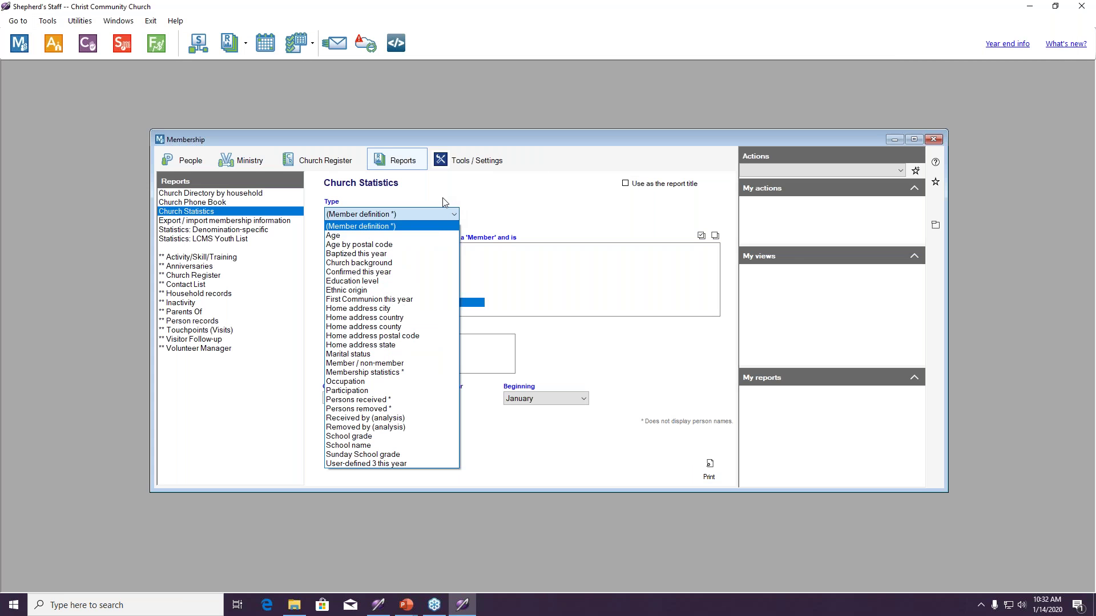
left_click(368, 236)
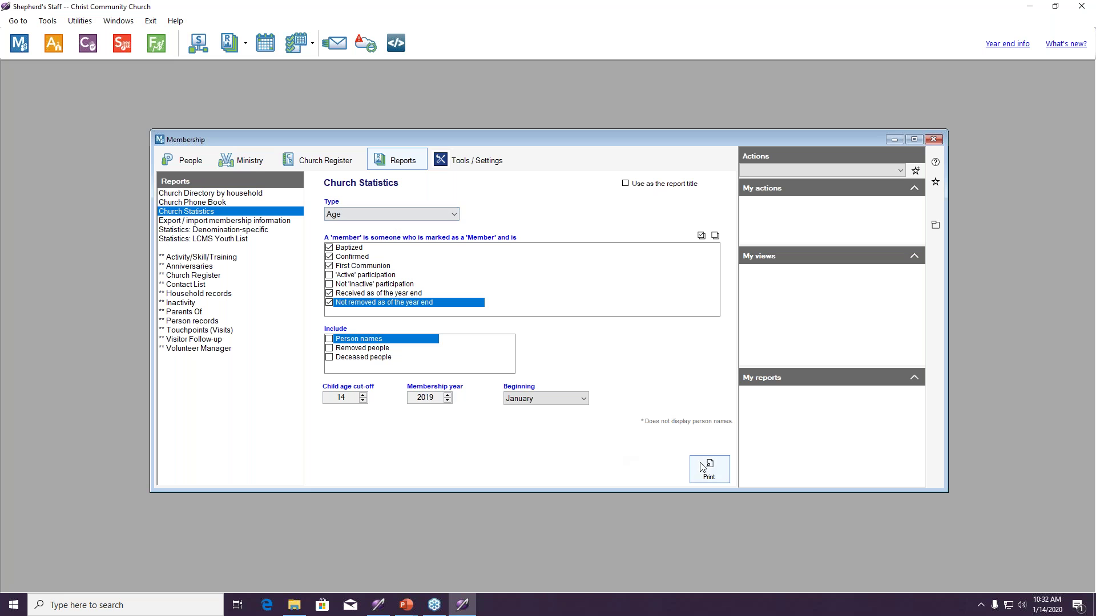
left_click(693, 462)
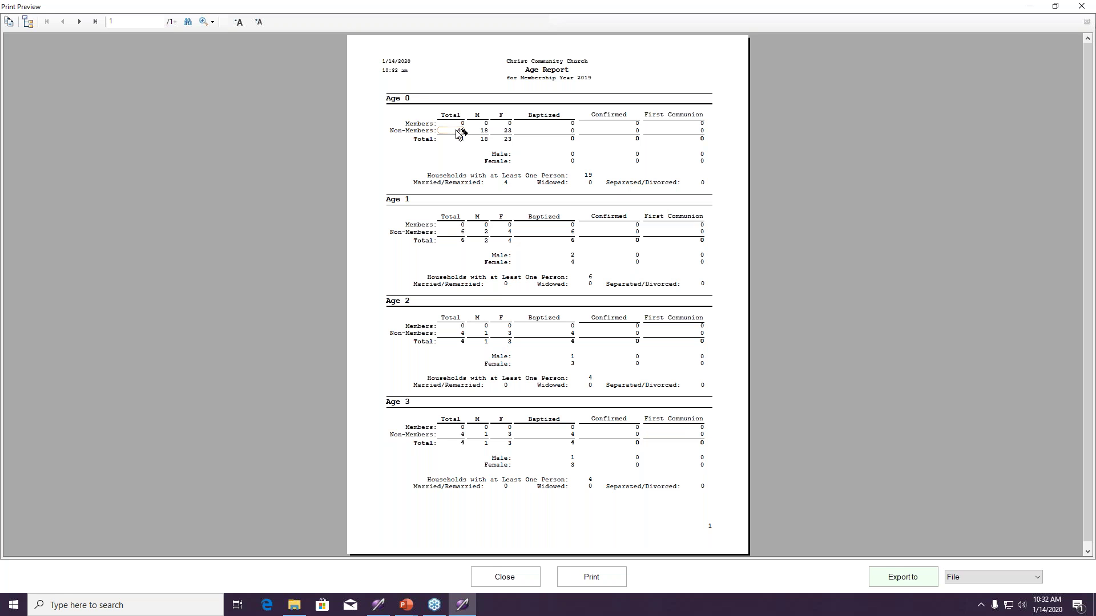
left_click(79, 22)
left_click(79, 21)
left_click(79, 22)
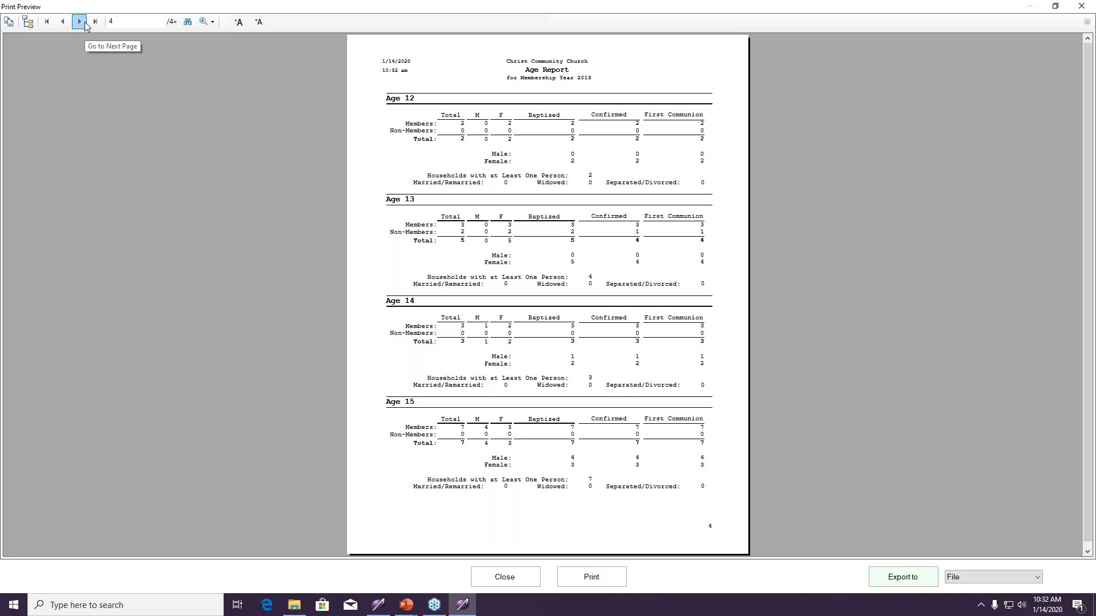
left_click(93, 22)
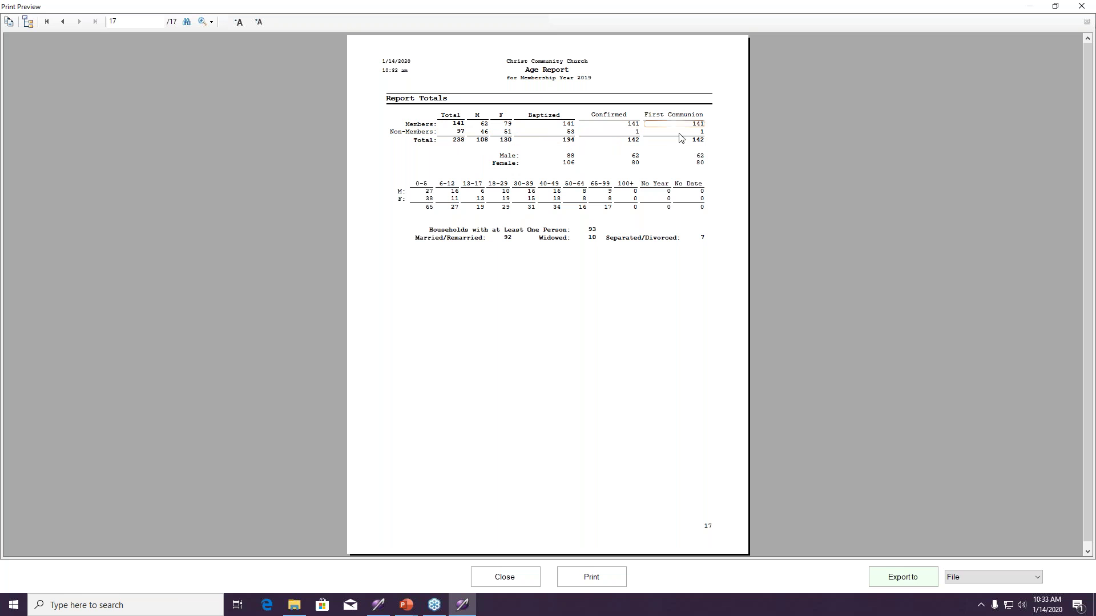
left_click(532, 574)
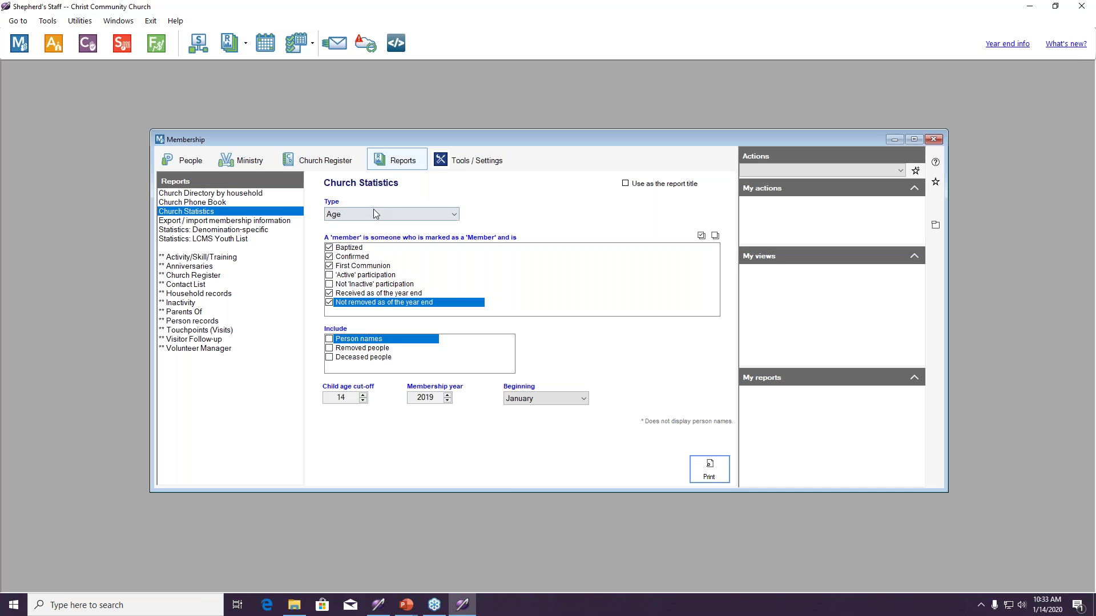
Set the Church Statistics type to Membership statistics, preview the report, and close the preview.
left_click(395, 215)
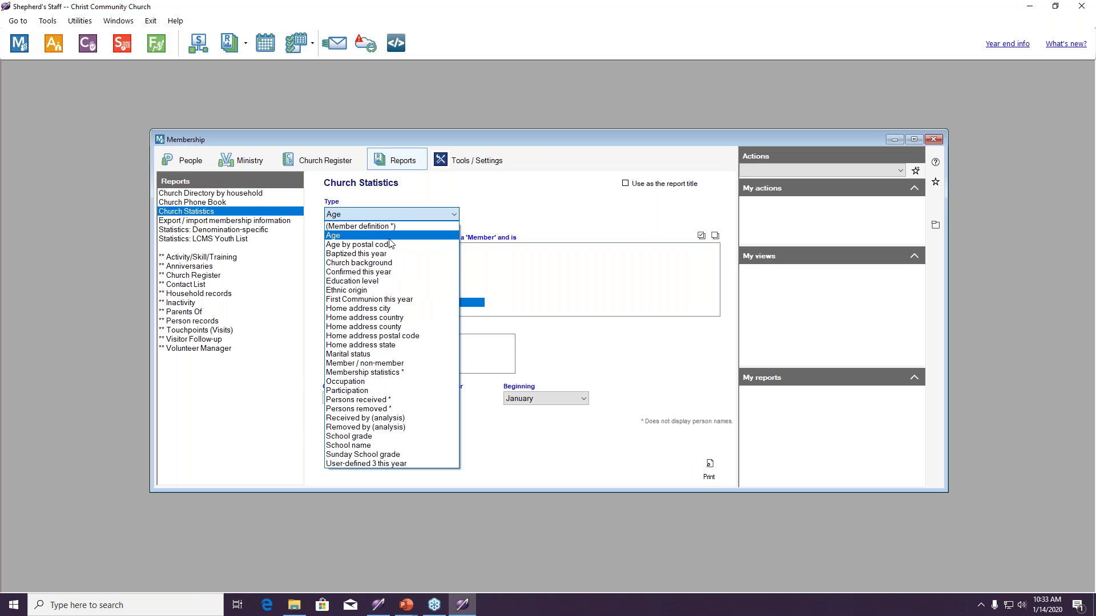
left_click(398, 378)
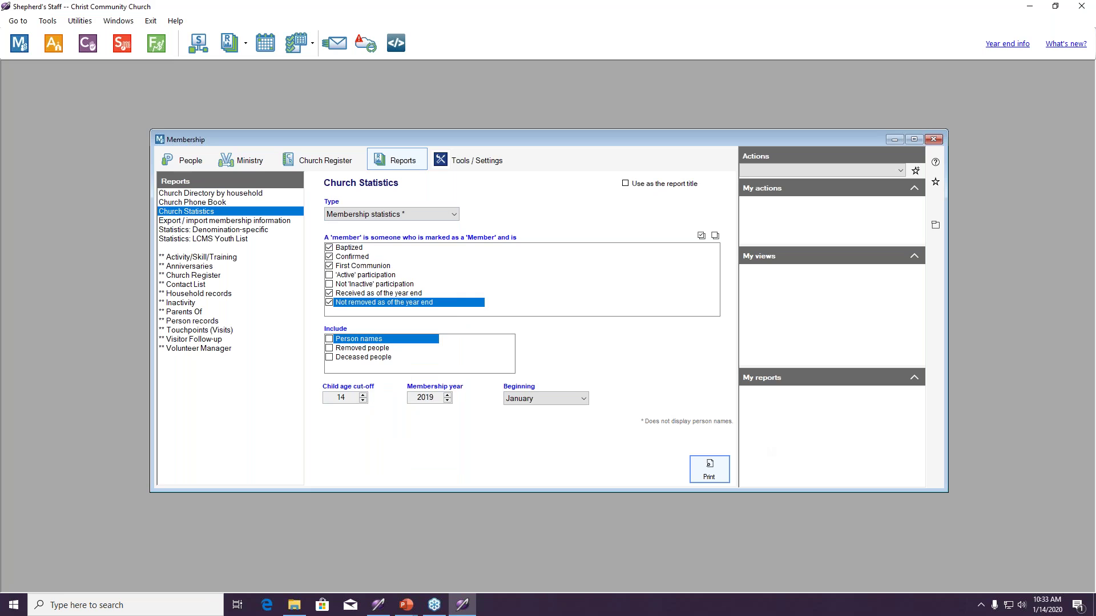
left_click(709, 469)
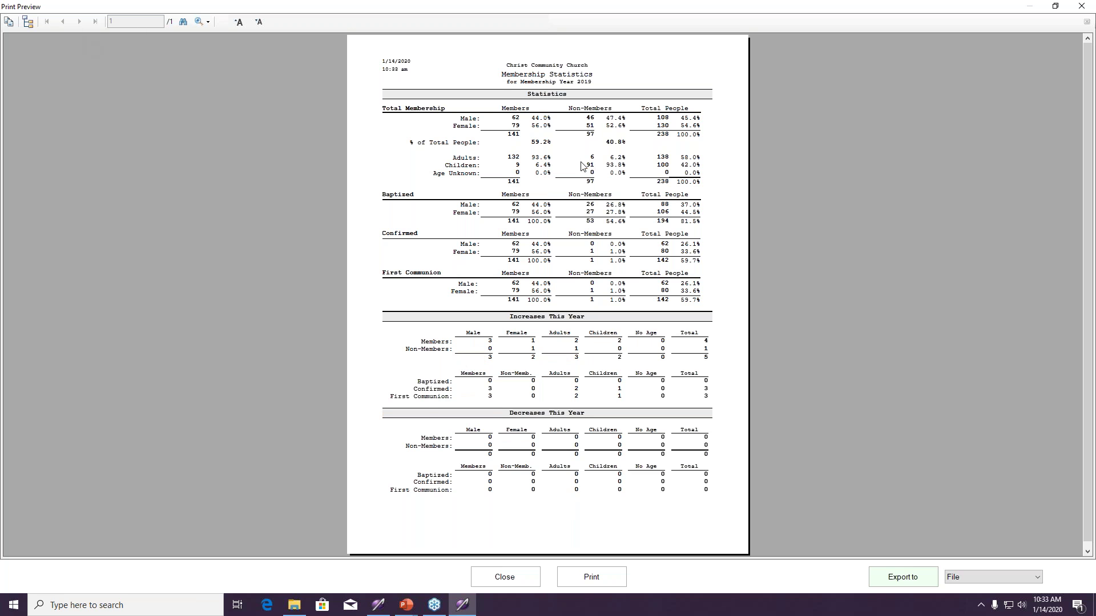
left_click(504, 578)
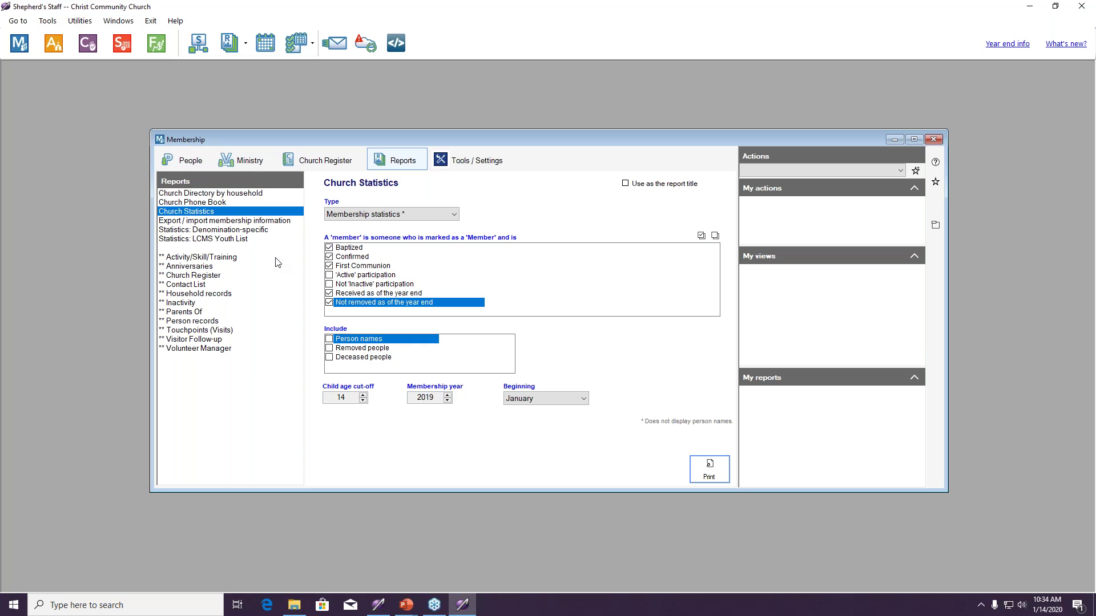
Open the denomination-specific statistics assistant for the Lutheran - LCMS denomination.
left_click(256, 232)
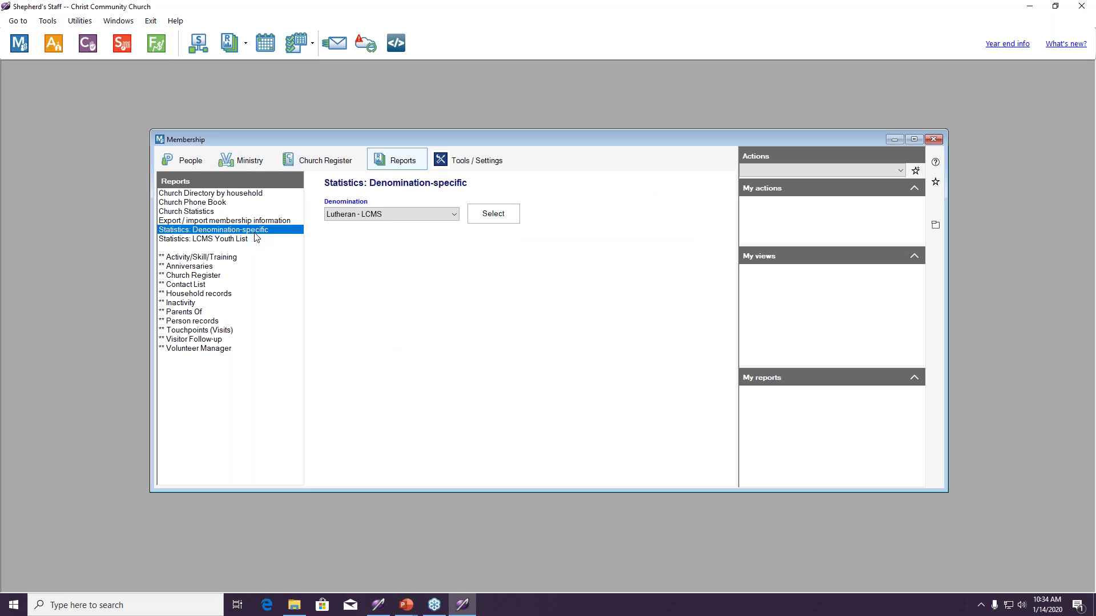
left_click(328, 215)
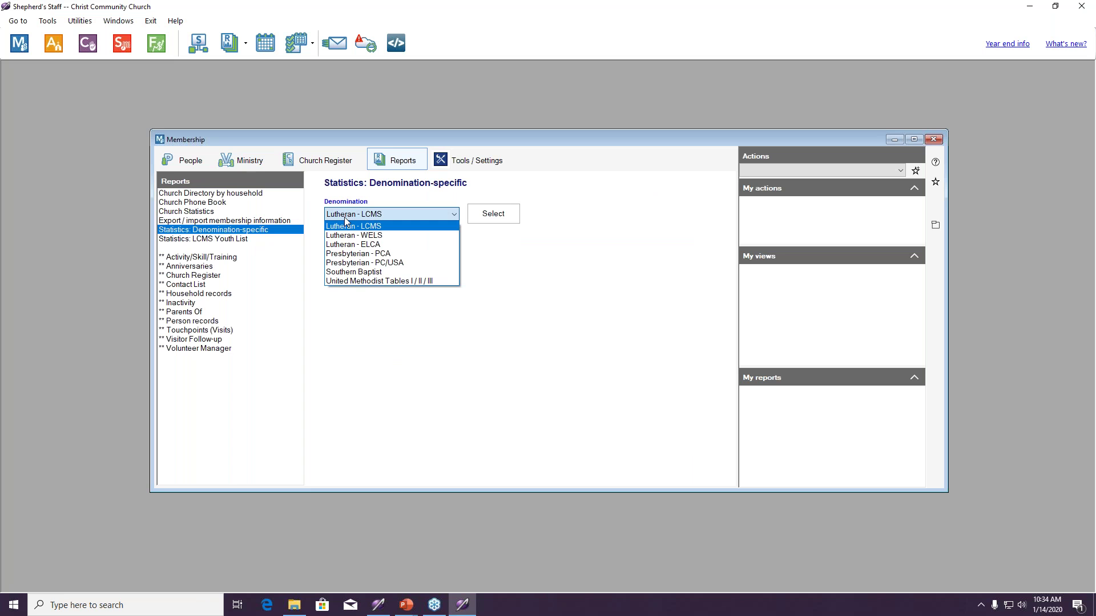
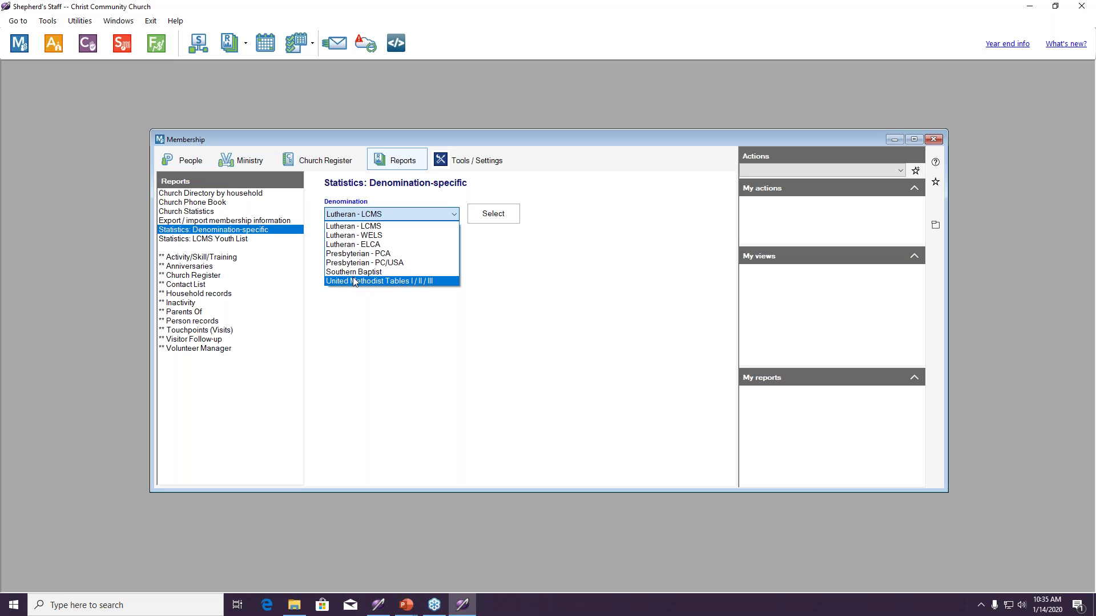
left_click(379, 231)
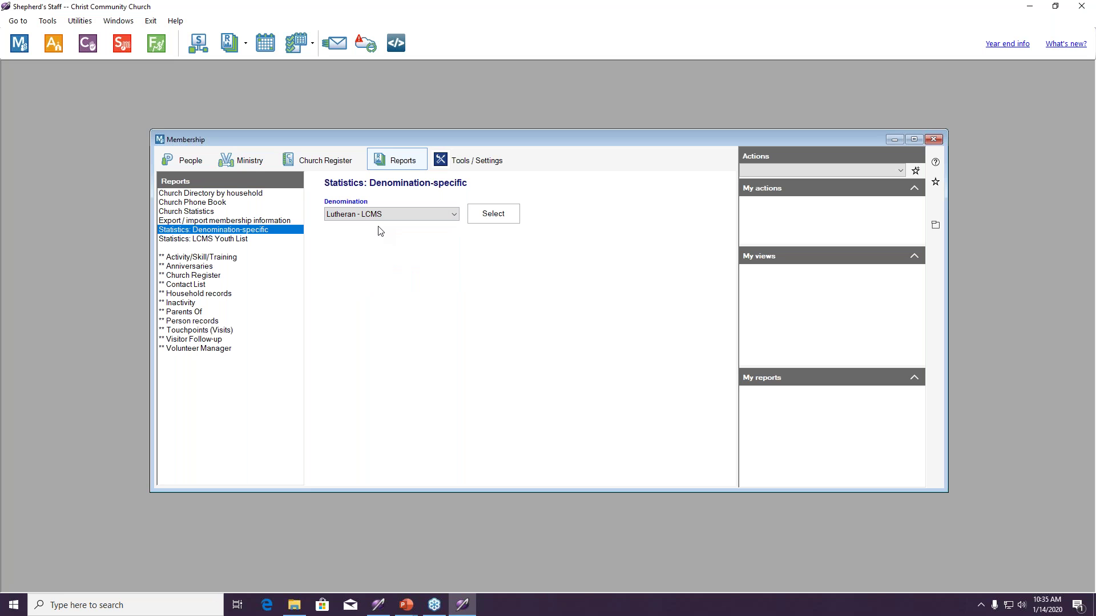
left_click(492, 221)
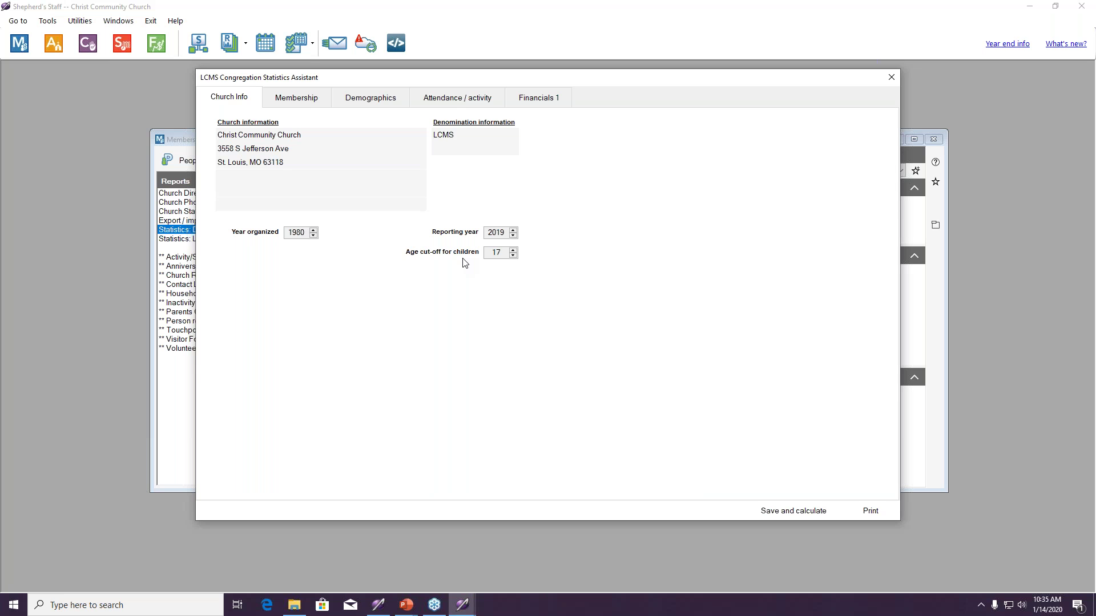
Review the membership gains and losses, the people behind Juniors Confirmed (Parents Members), and the demographics figures.
left_click(296, 95)
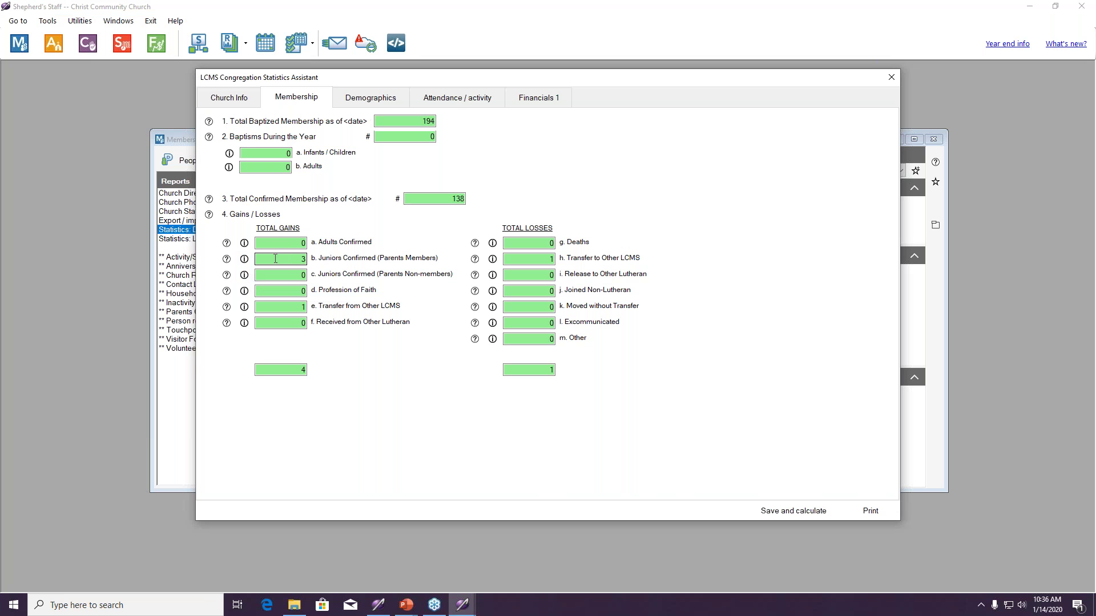
left_click(244, 260)
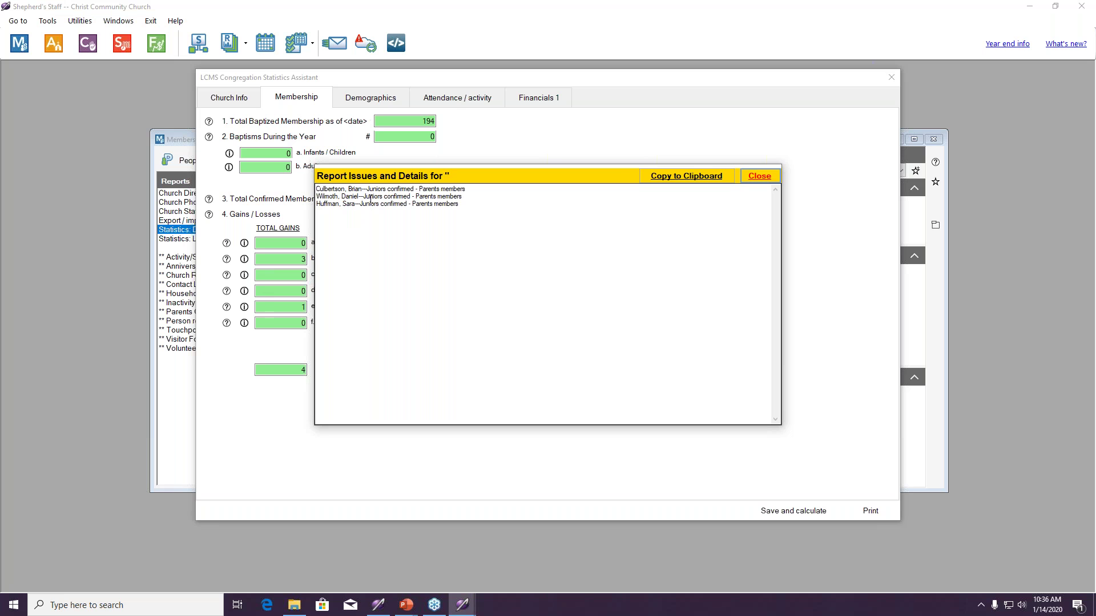
left_click(754, 176)
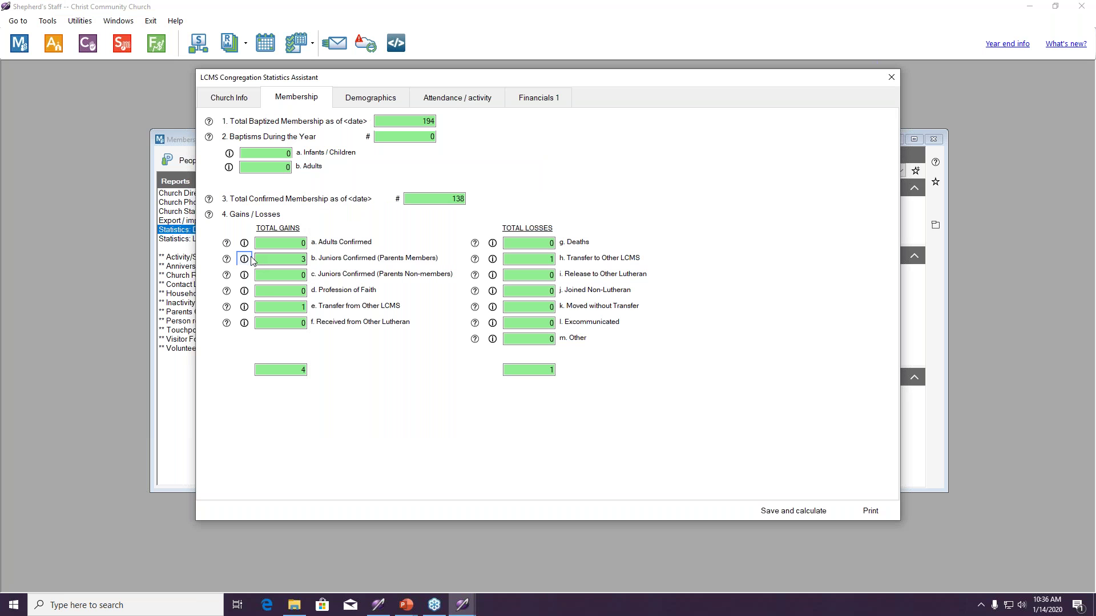
left_click(299, 260)
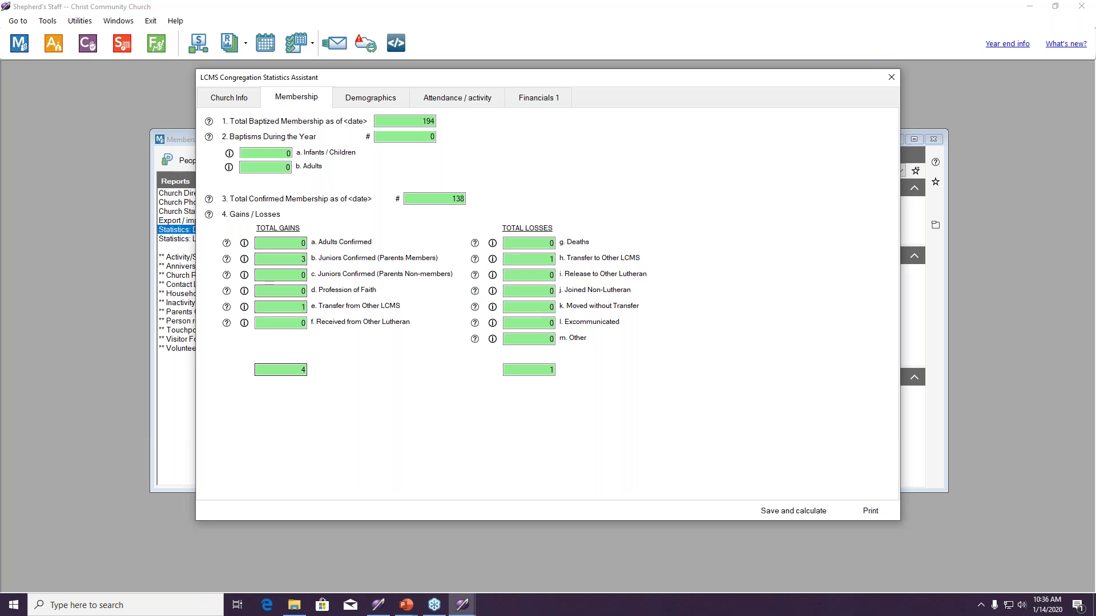
left_click(370, 98)
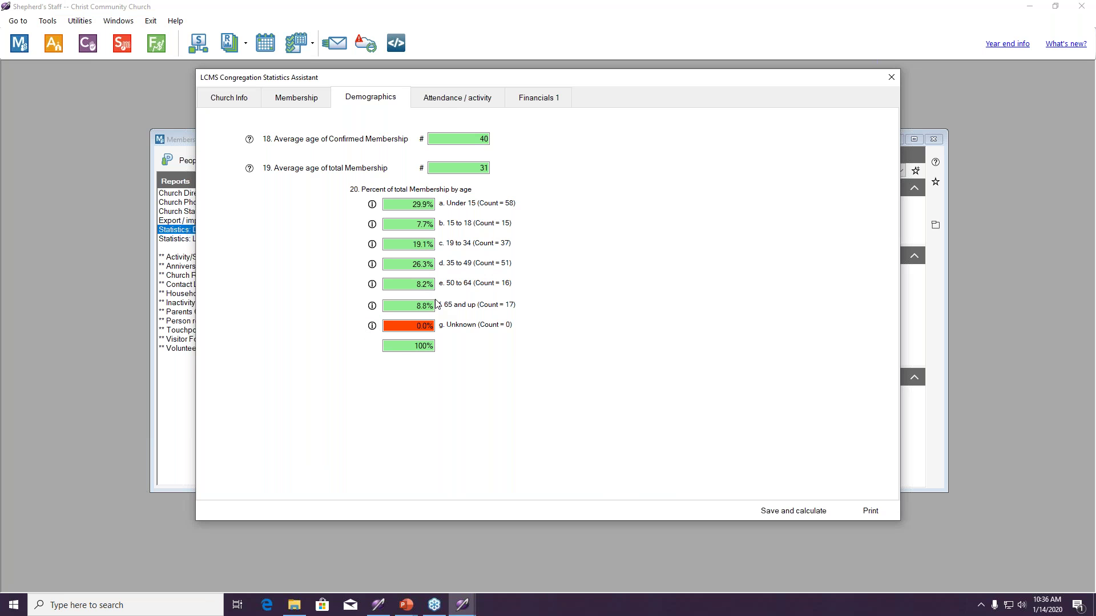
Count Contemporary Worship and Traditional Worship as the weekend worship events, and save and recalculate the attendance statistics.
left_click(449, 101)
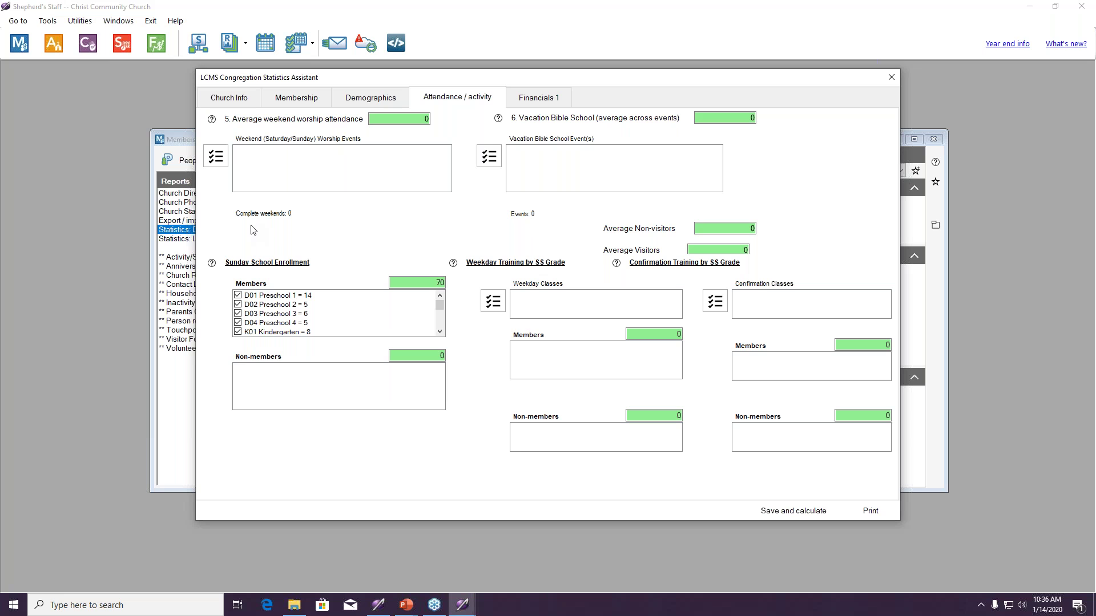
left_click(221, 159)
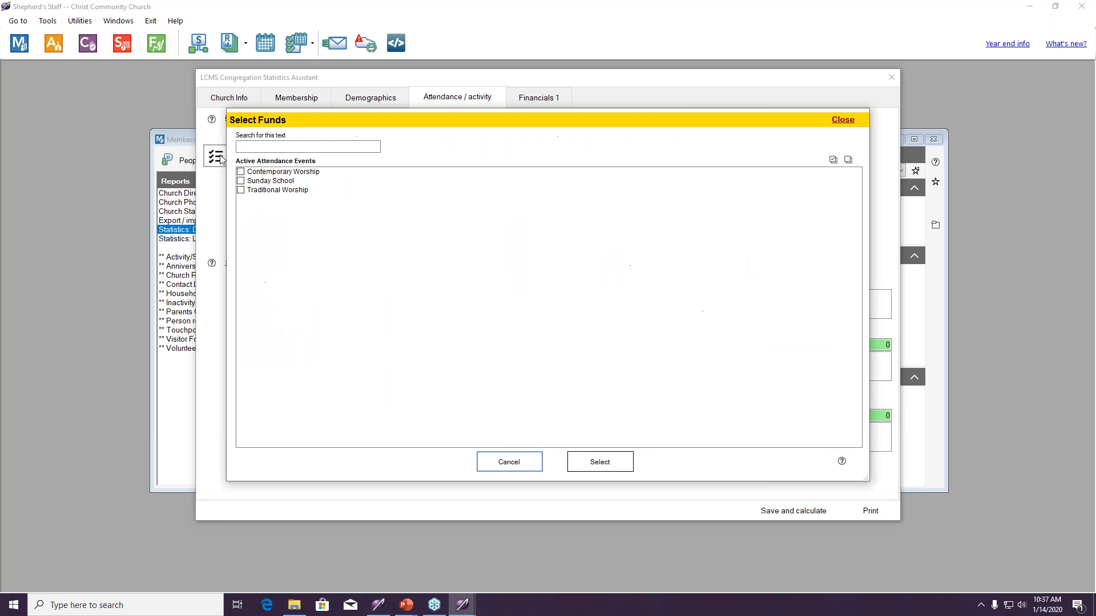
left_click(839, 117)
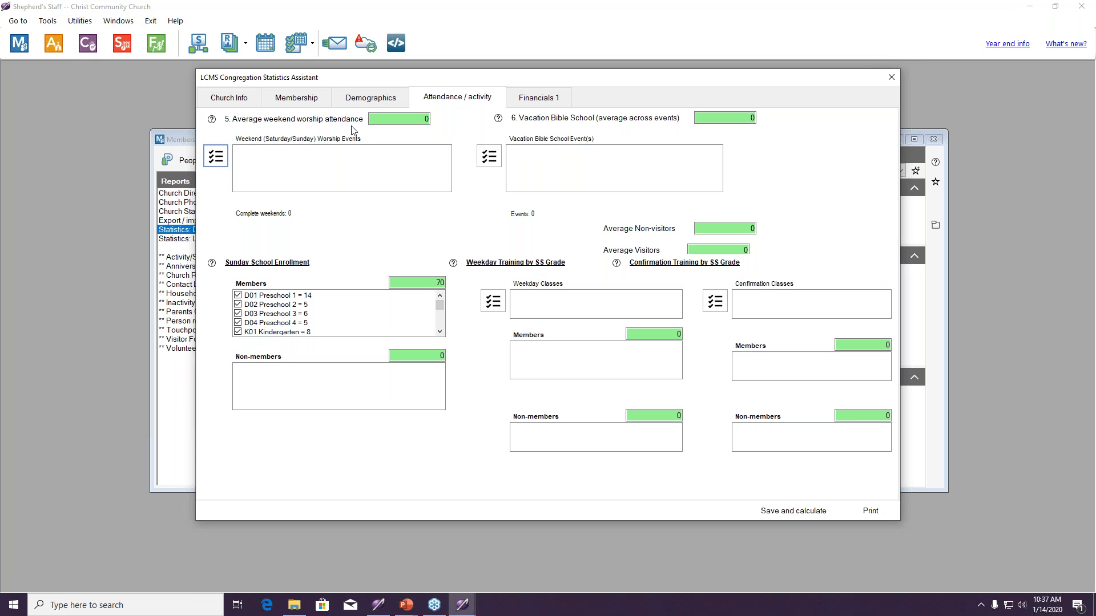
left_click(212, 155)
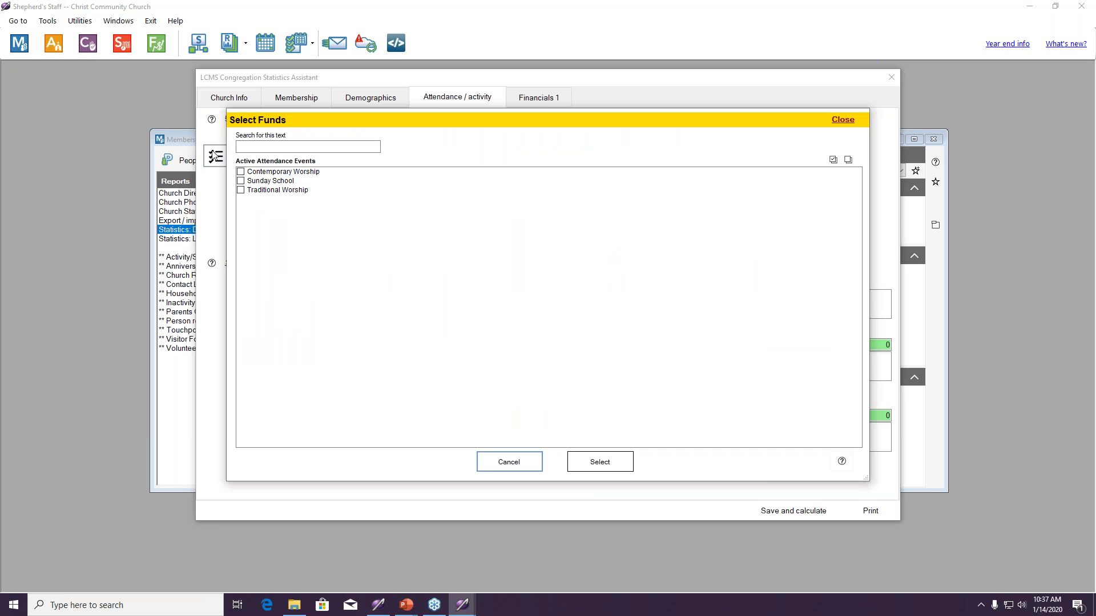
left_click(242, 172)
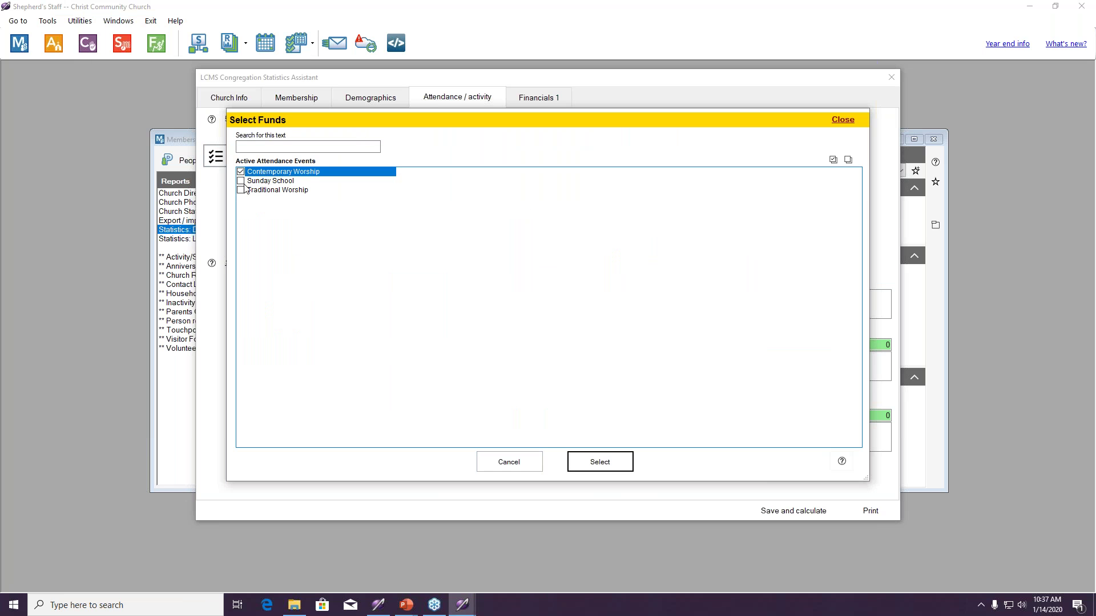
left_click(240, 190)
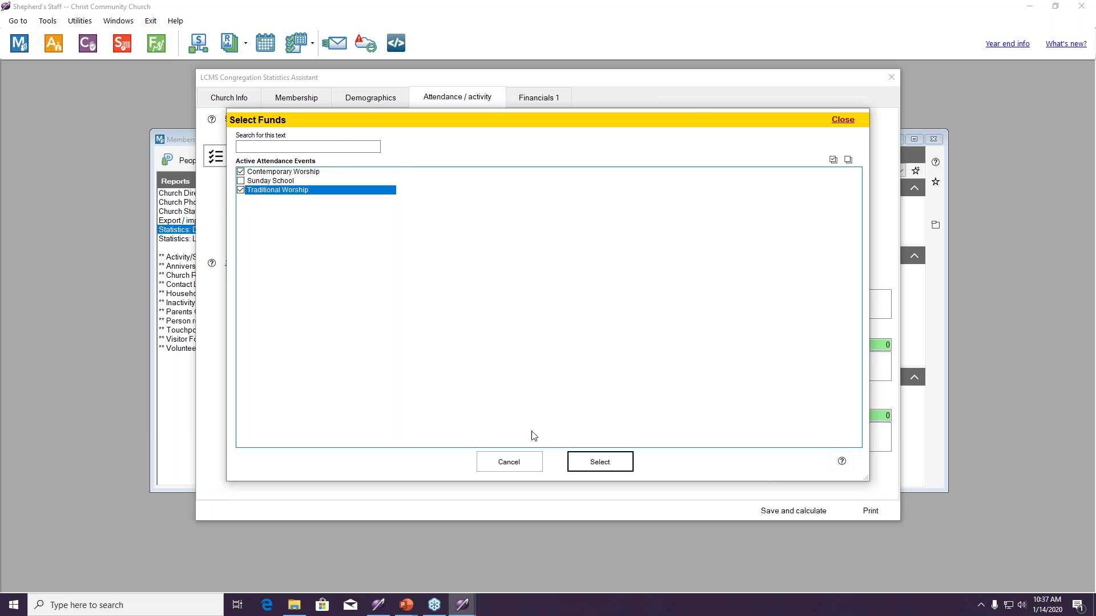
left_click(600, 462)
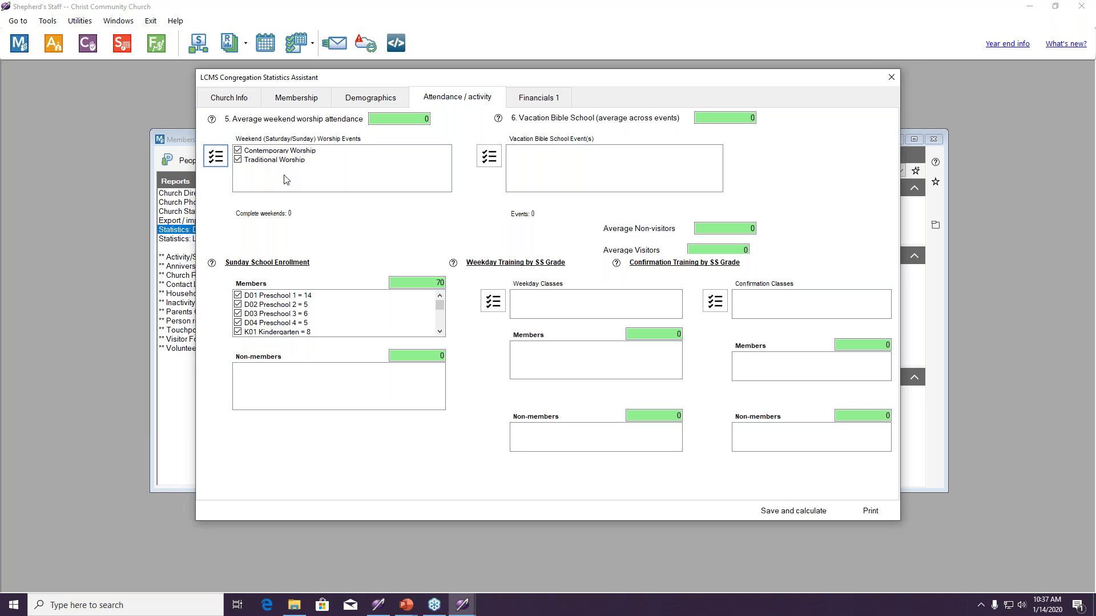
left_click(800, 511)
Look through the Sunday School enrollment by grade and the training classes available for Weekday Training.
scroll(304, 317, "down", 4)
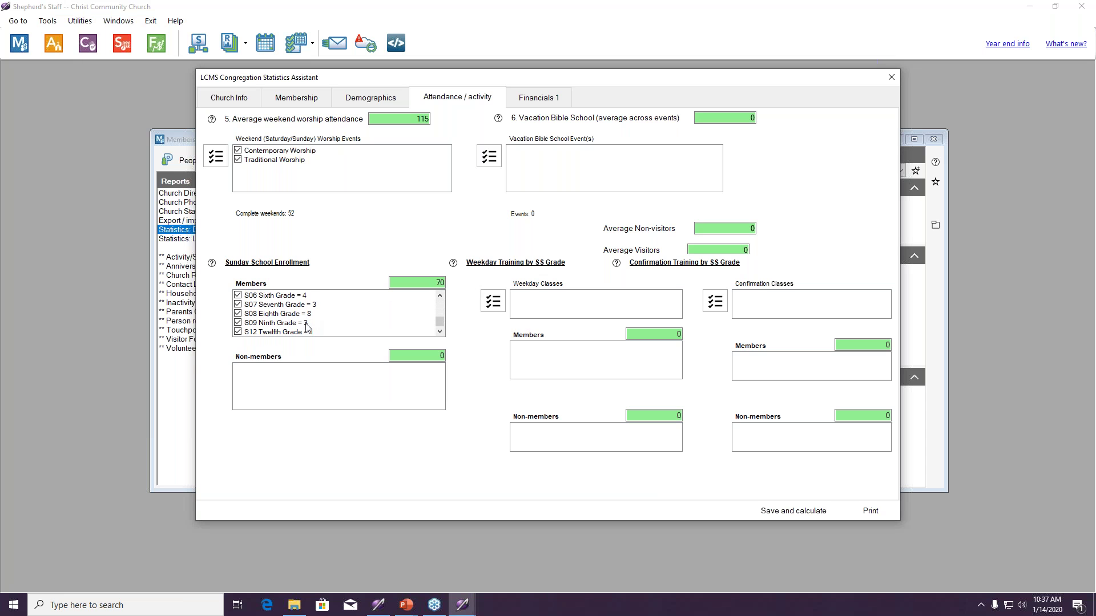
scroll(280, 317, "up", 5)
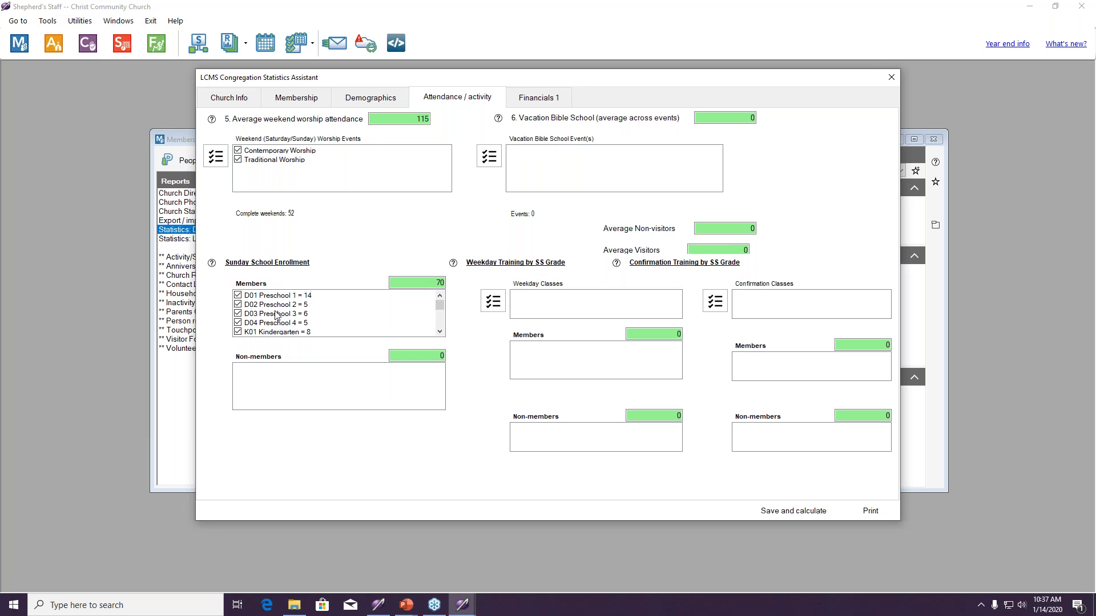
left_click(499, 309)
left_click(564, 341)
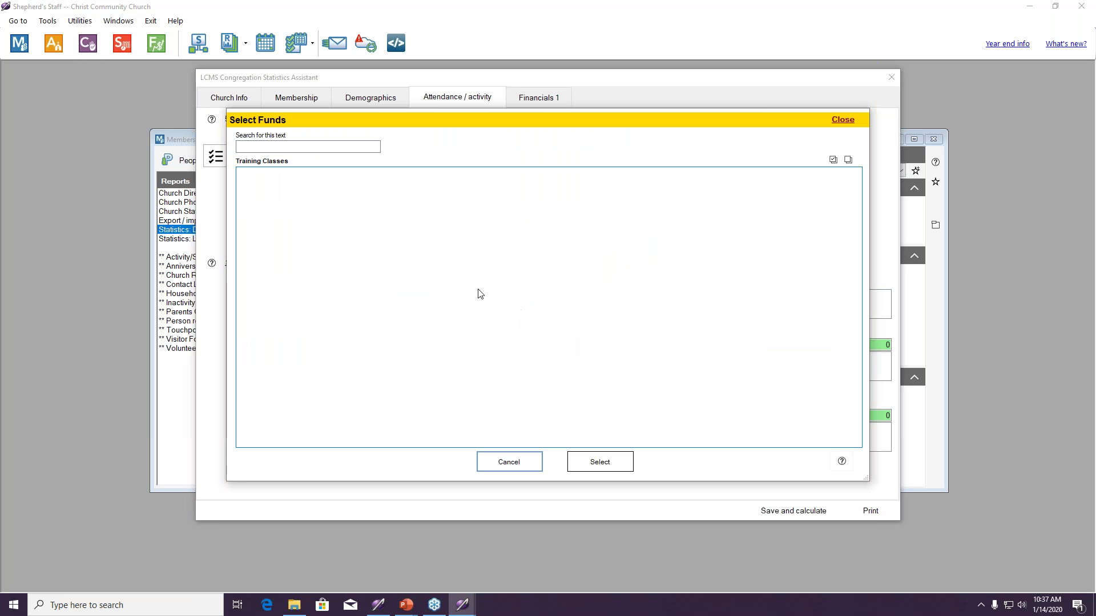
left_click(573, 460)
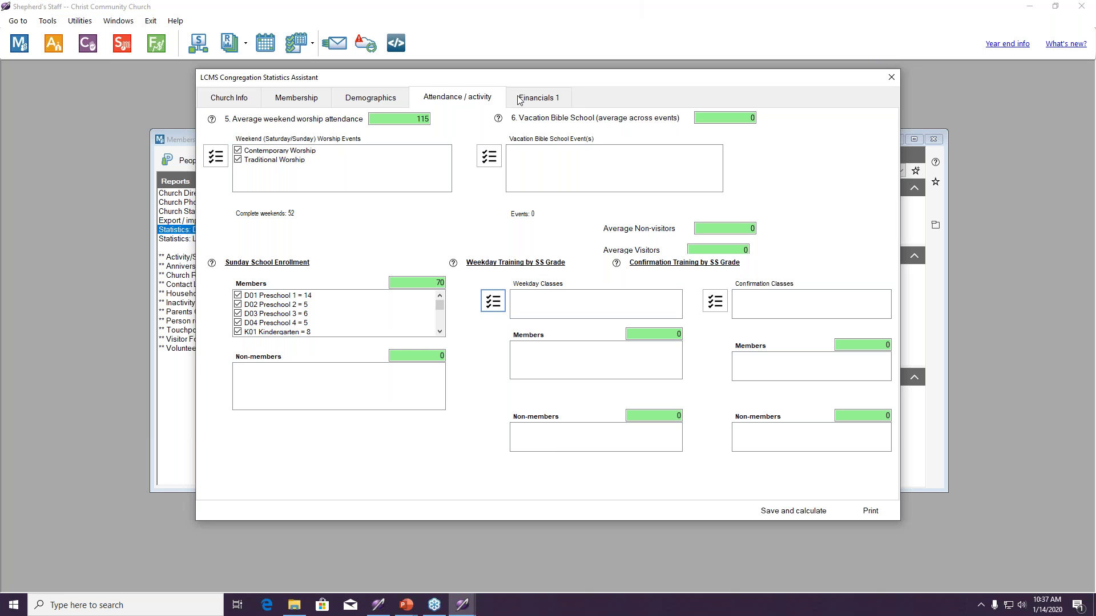
Check which income and dedicated accounts can be assigned to Total Contributions in the financials, without choosing any.
left_click(536, 100)
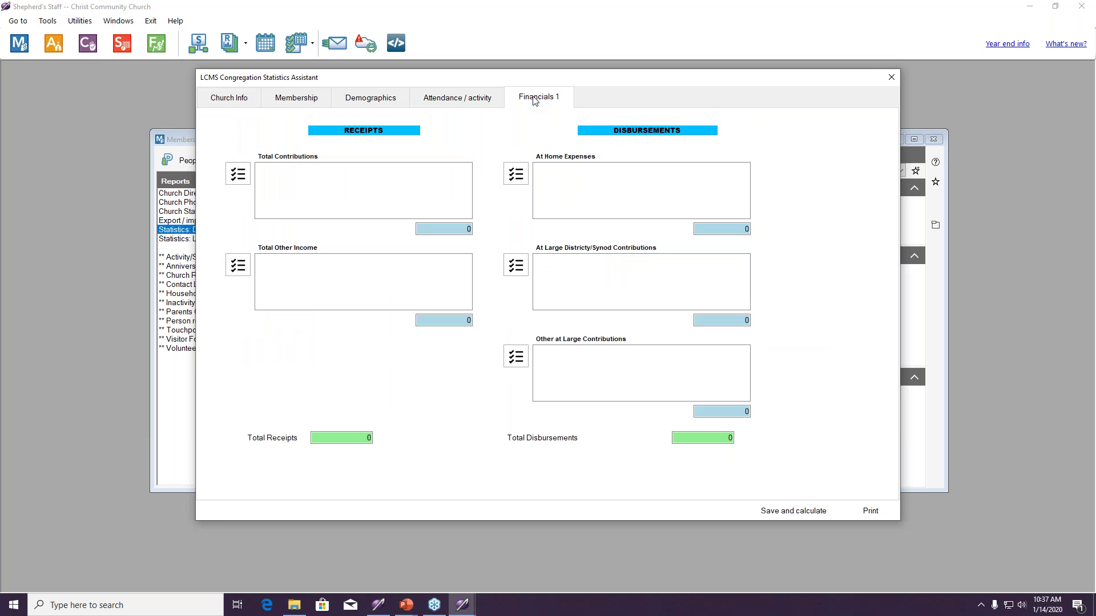
left_click(238, 175)
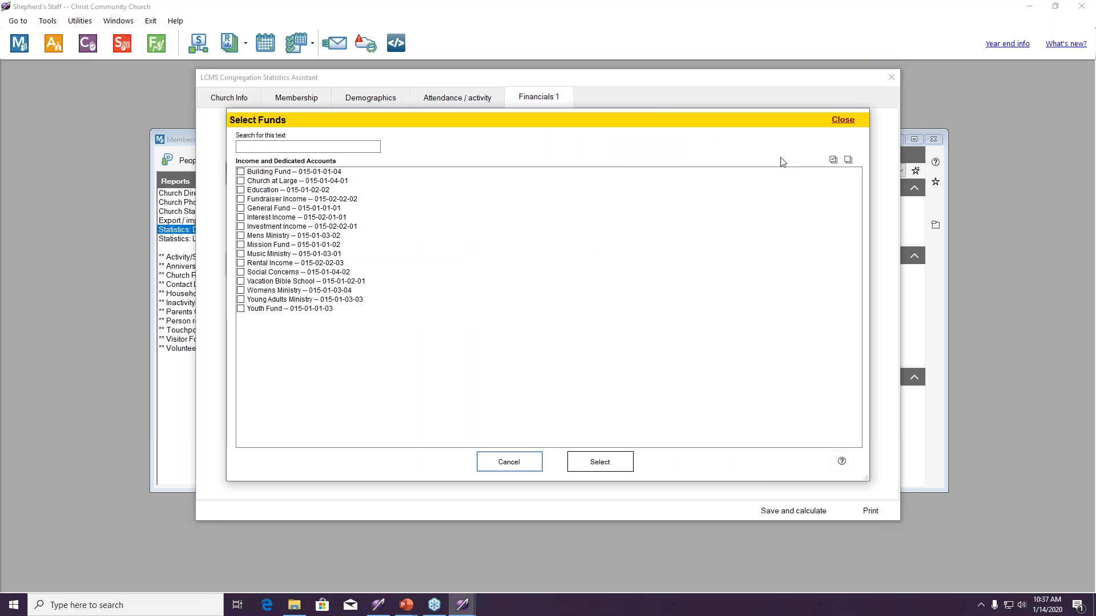
left_click(843, 119)
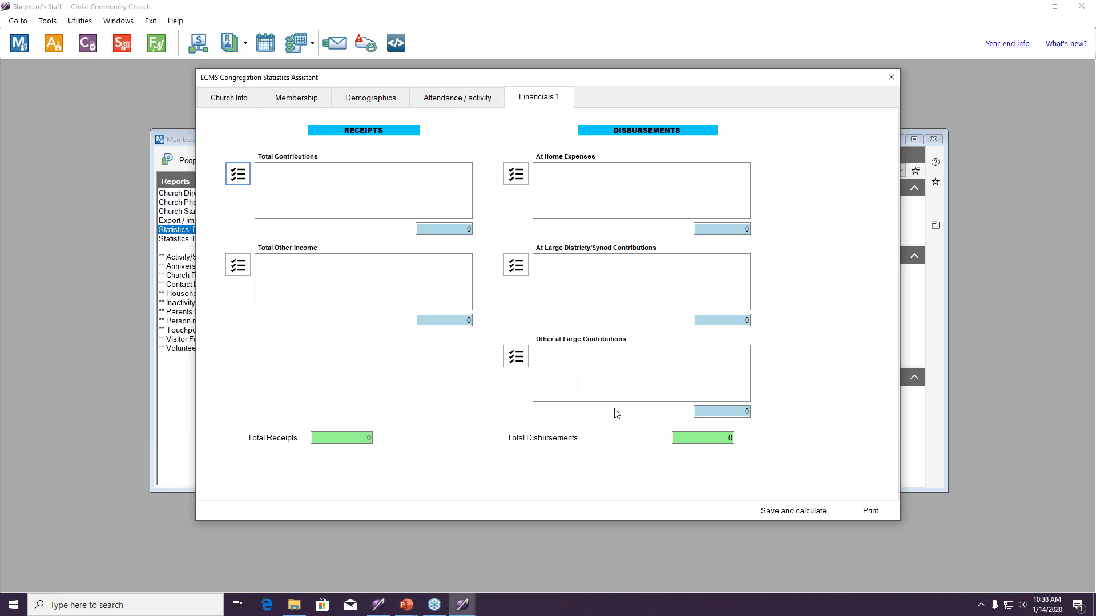
Save and calculate the LCMS statistics, preview the 2019 congregation report, and close the preview and the assistant.
left_click(778, 514)
left_click(879, 510)
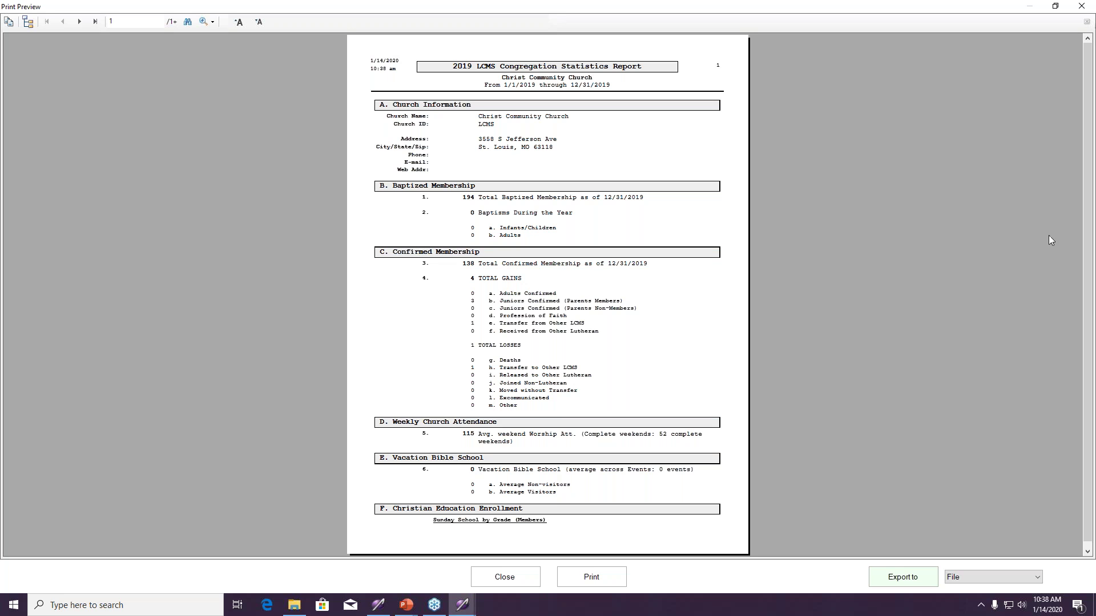
left_click(504, 577)
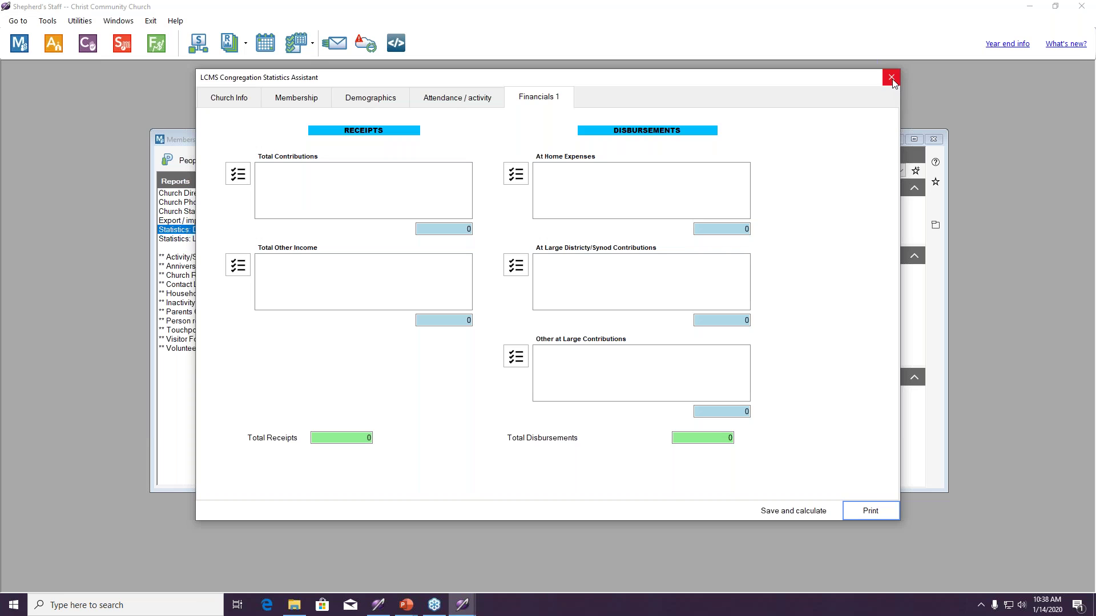
left_click(892, 79)
Find the two nearly identical non-member records in the Johnson and Johnston households in the list of individuals.
left_click(207, 165)
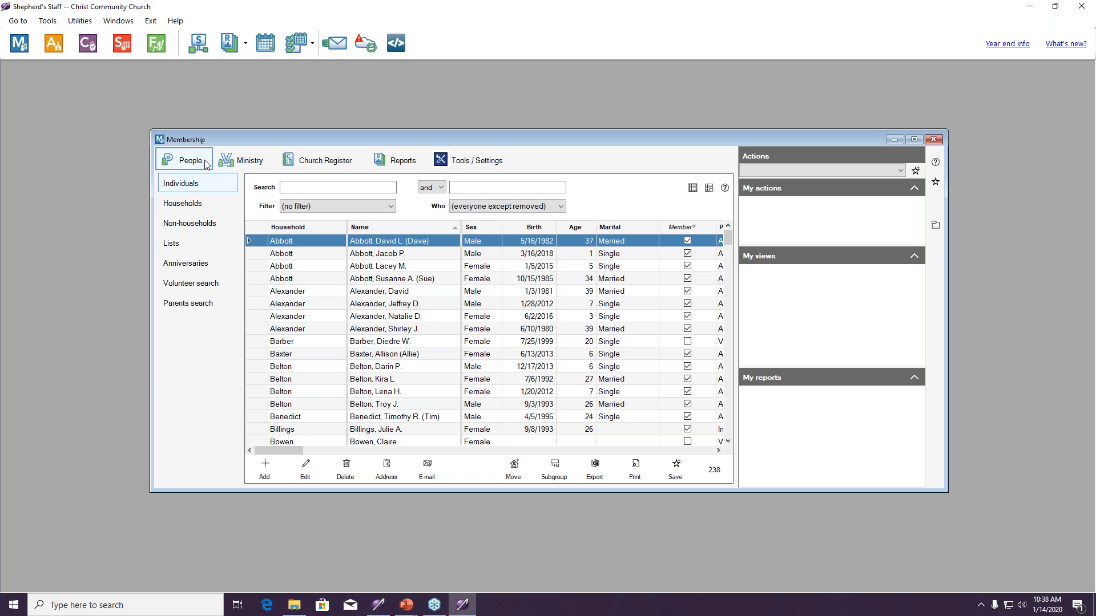
scroll(400, 368, "down", 10)
scroll(399, 369, "down", 12)
scroll(400, 366, "down", 12)
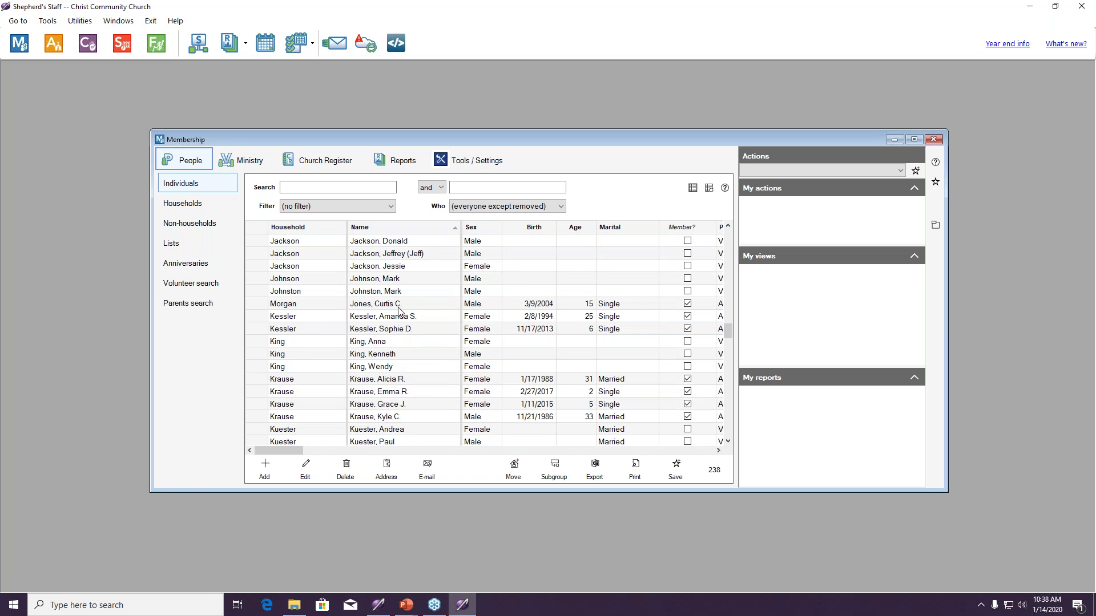
left_click(394, 279)
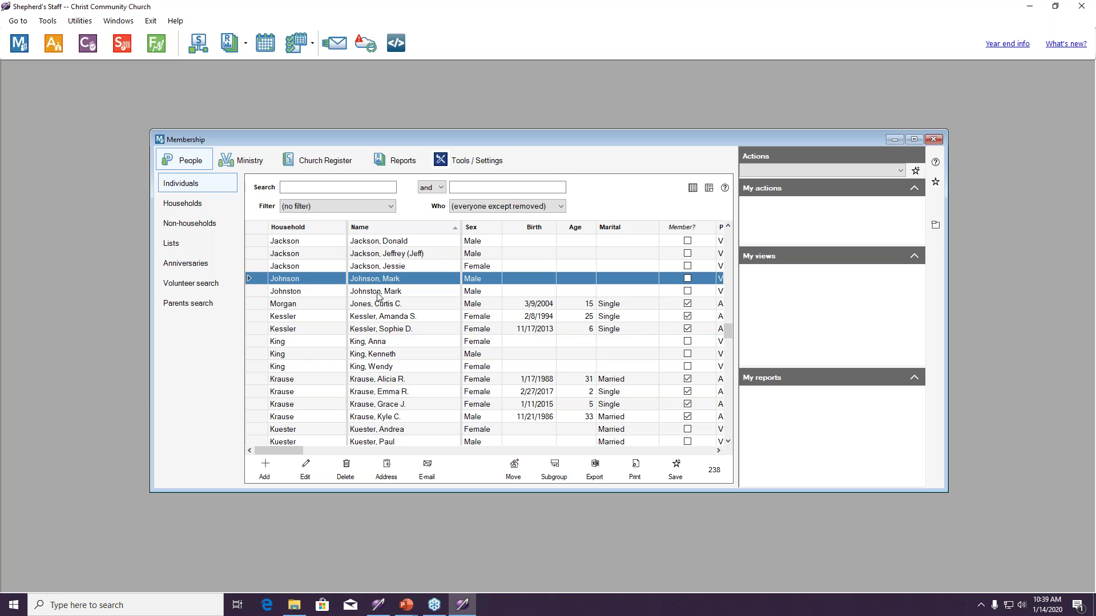
left_click(377, 293)
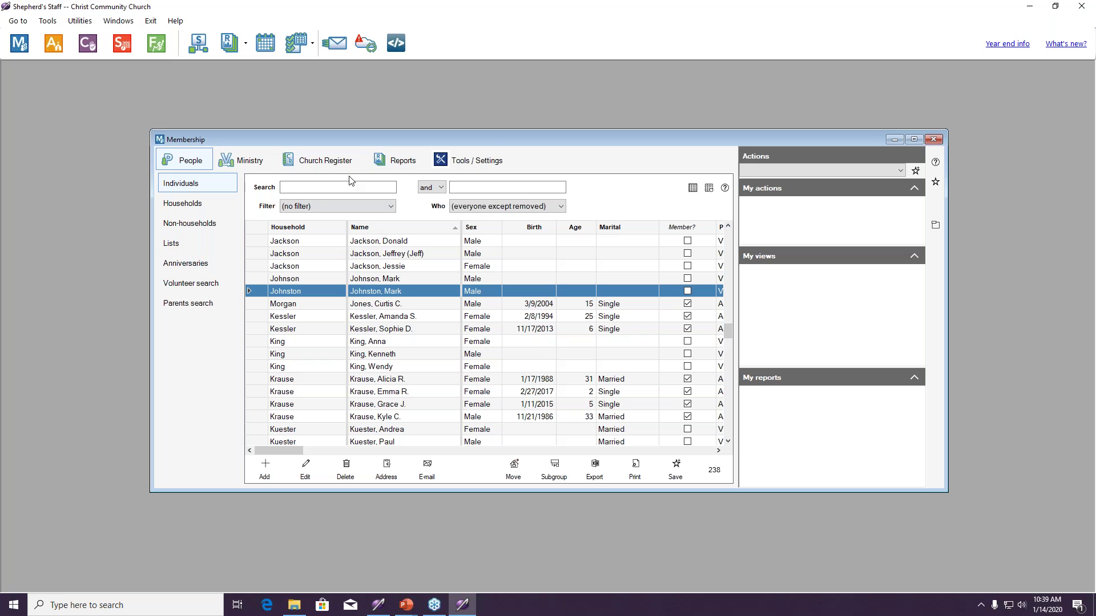
Try to delete each of the two near-duplicate person records in the Johnston and Johnson households.
left_click(383, 282)
left_click(385, 295)
left_click(344, 473)
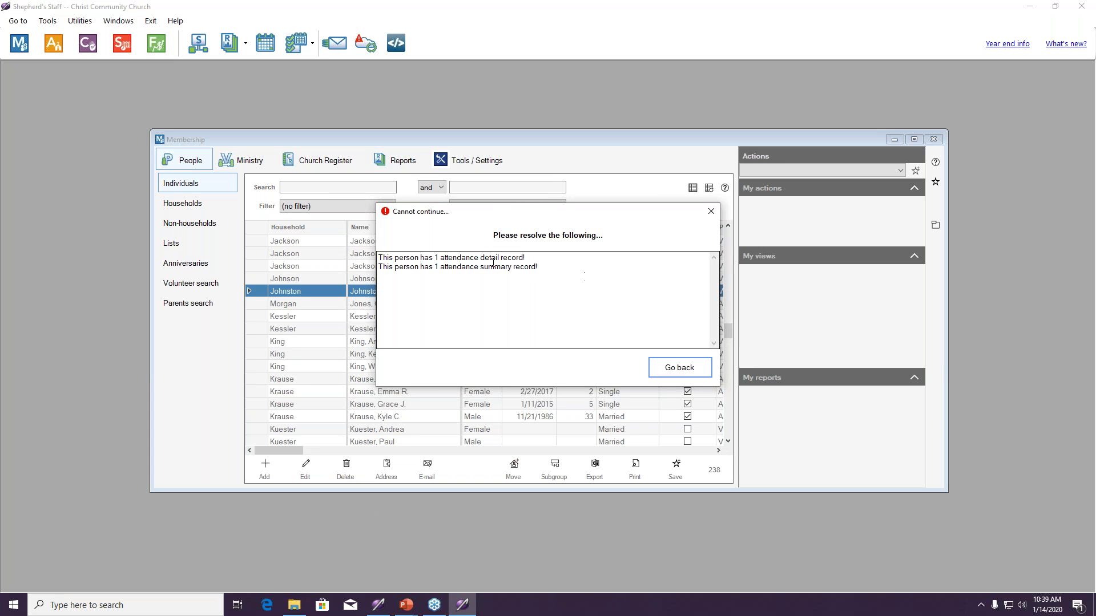
left_click(712, 211)
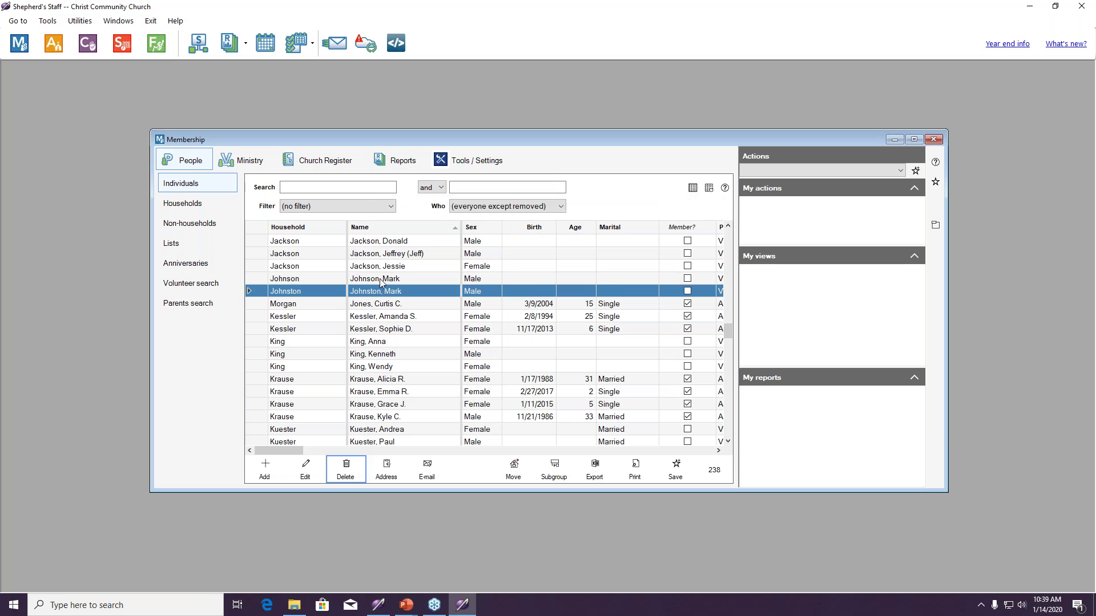
left_click(381, 280)
left_click(346, 469)
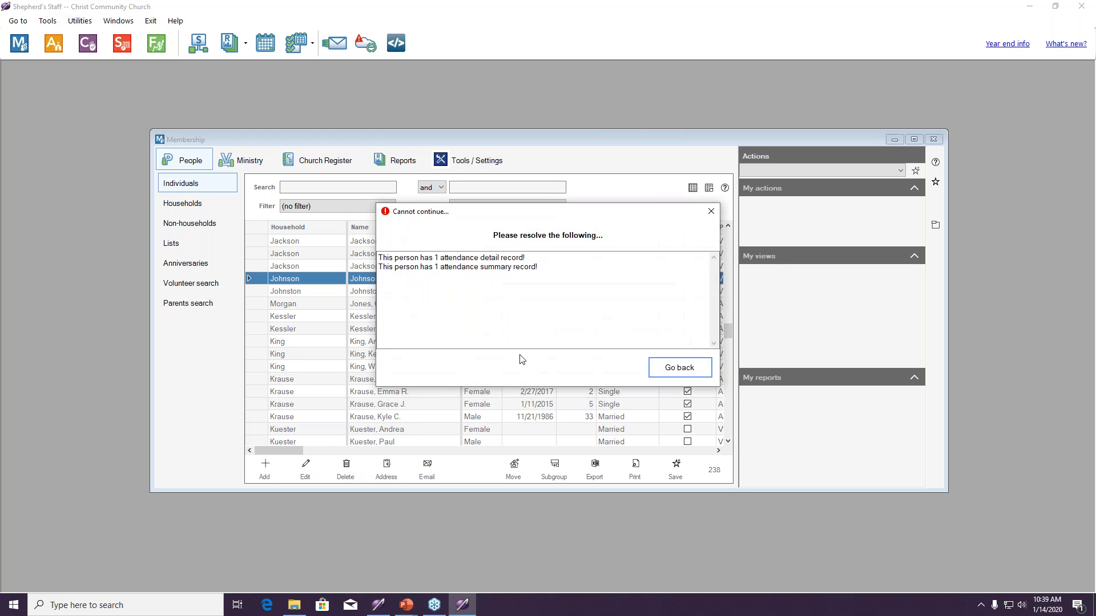
left_click(712, 211)
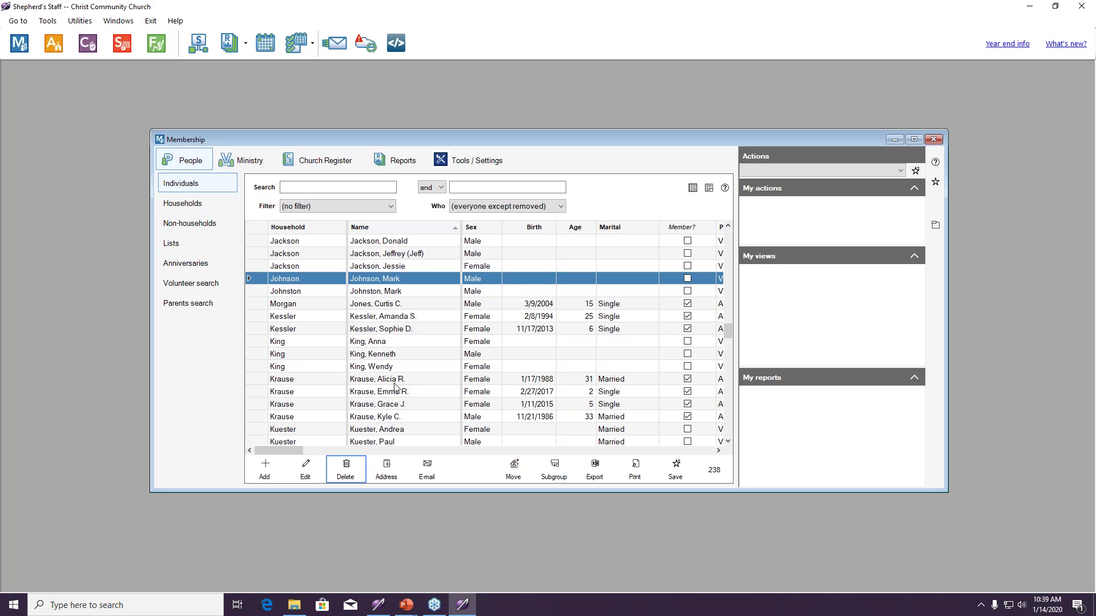
Start the membership tool for combining duplicate person information and agree to continue past the backup warning.
left_click(467, 165)
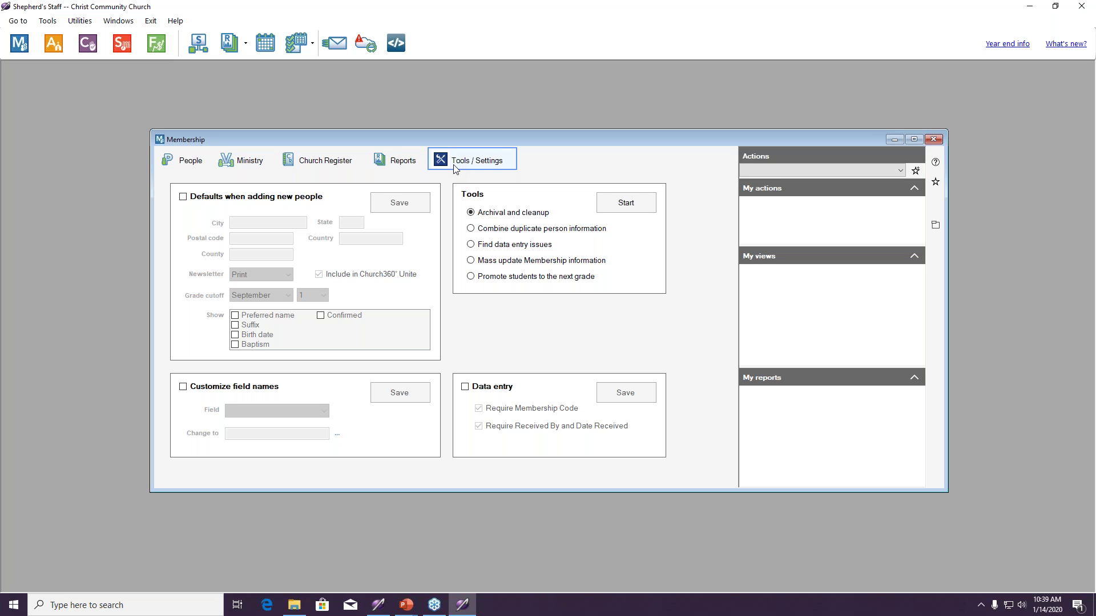
left_click(472, 229)
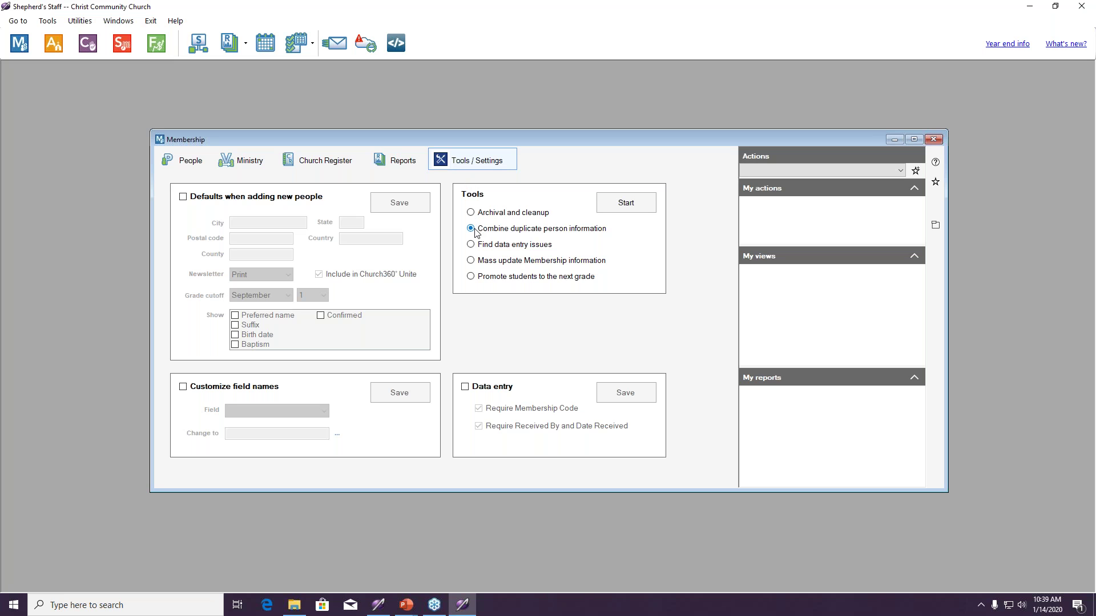
left_click(615, 207)
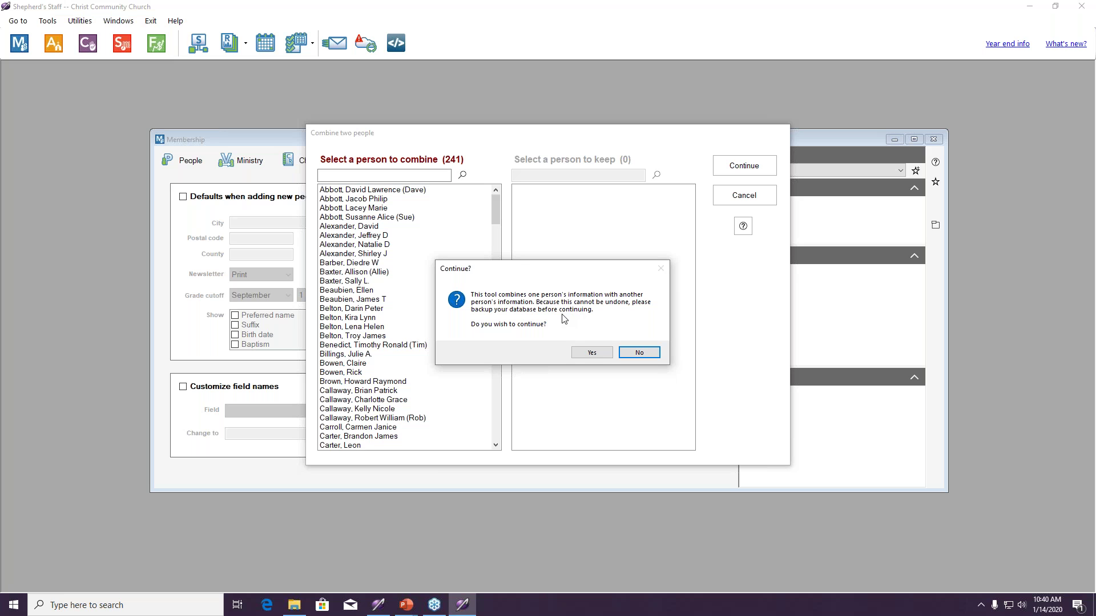
left_click(588, 354)
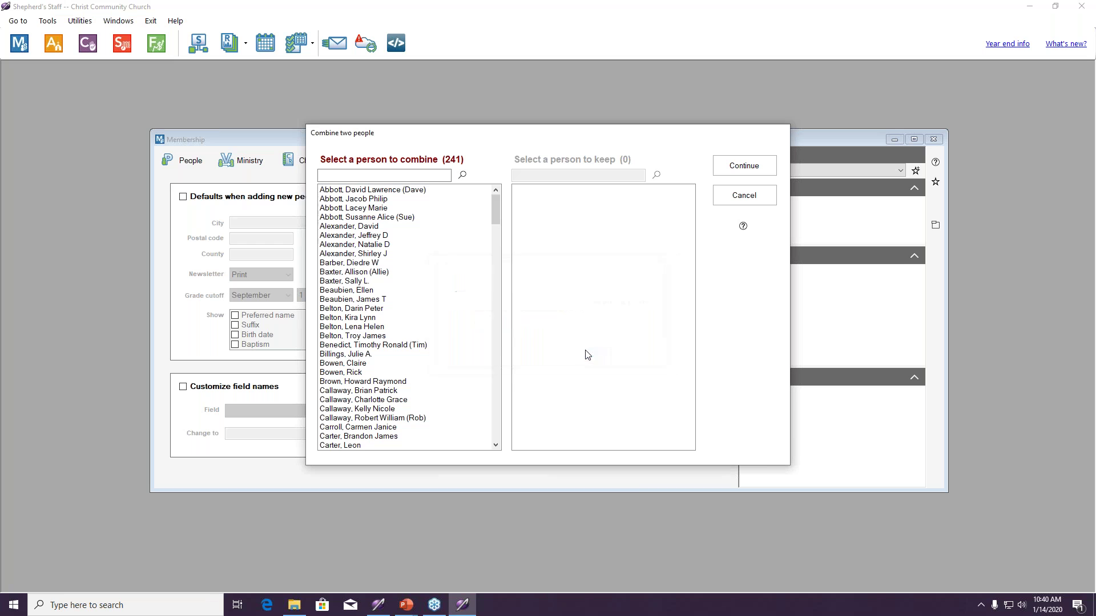
Choose the Johnston record as the person to combine and the Johnson record as the person to keep, and continue.
left_click(319, 175)
type("johnston")
key("Return")
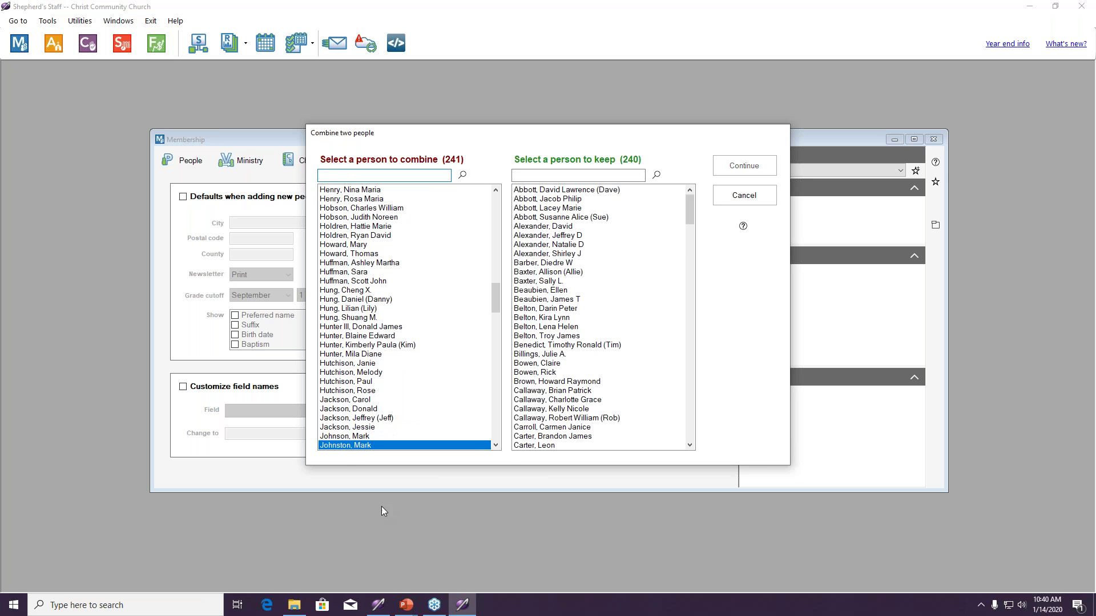
left_click(586, 174)
type("johnson")
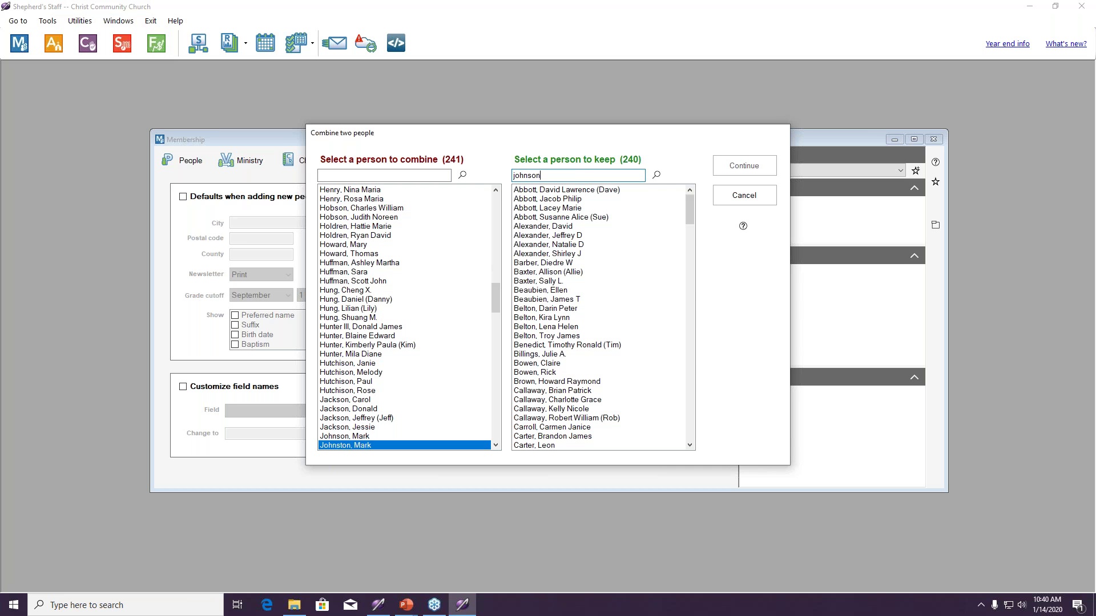
key("Return")
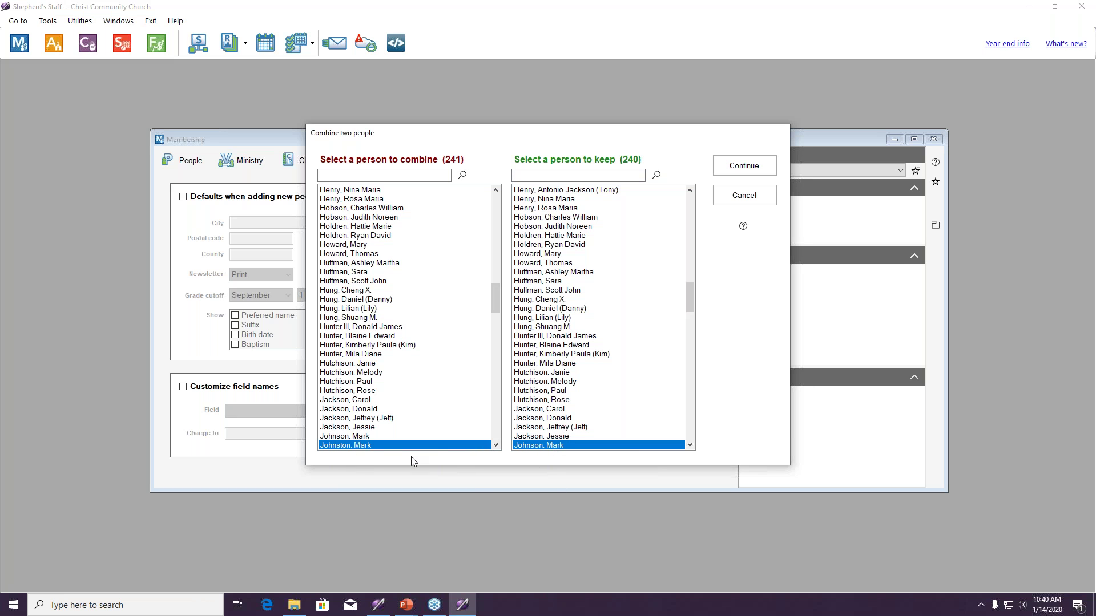
left_click(743, 165)
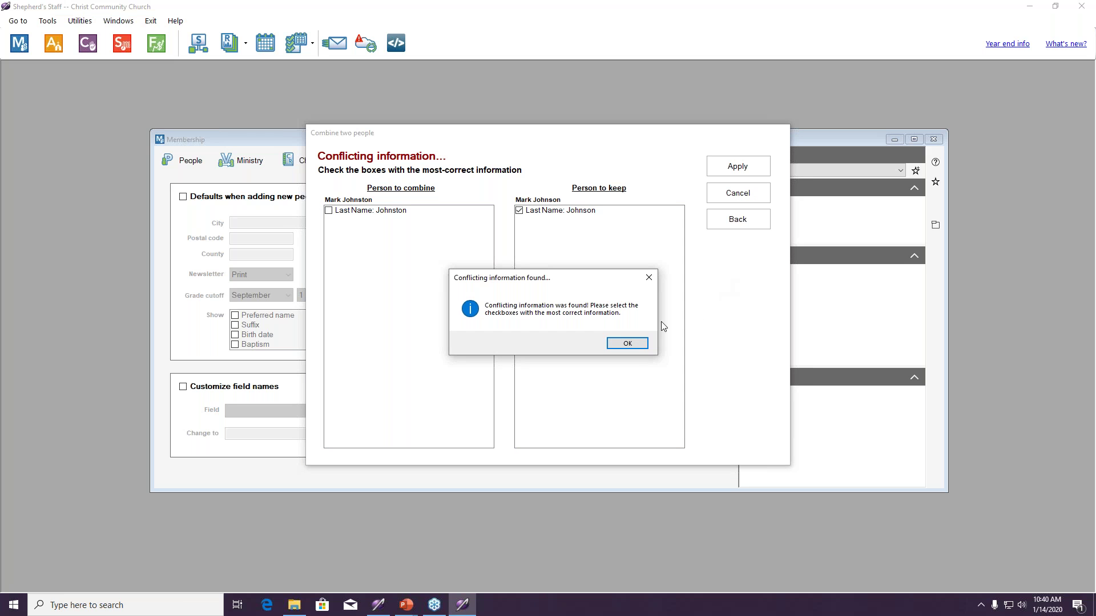
Resolve the conflicting last name in favor of Johnson and apply the combination of the two records.
left_click(632, 343)
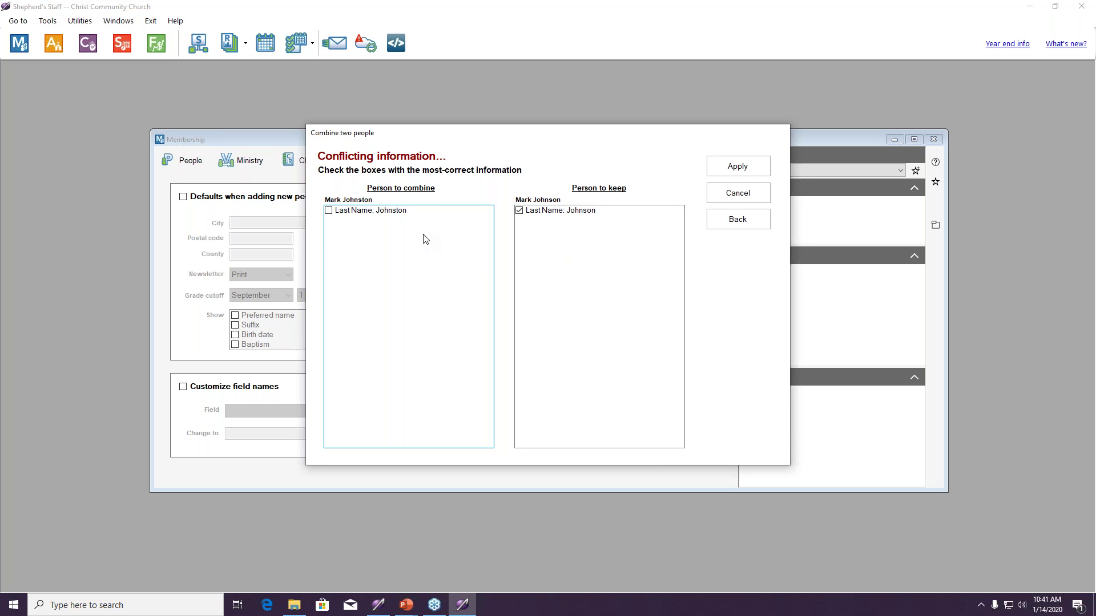
left_click(349, 213)
left_click(526, 213)
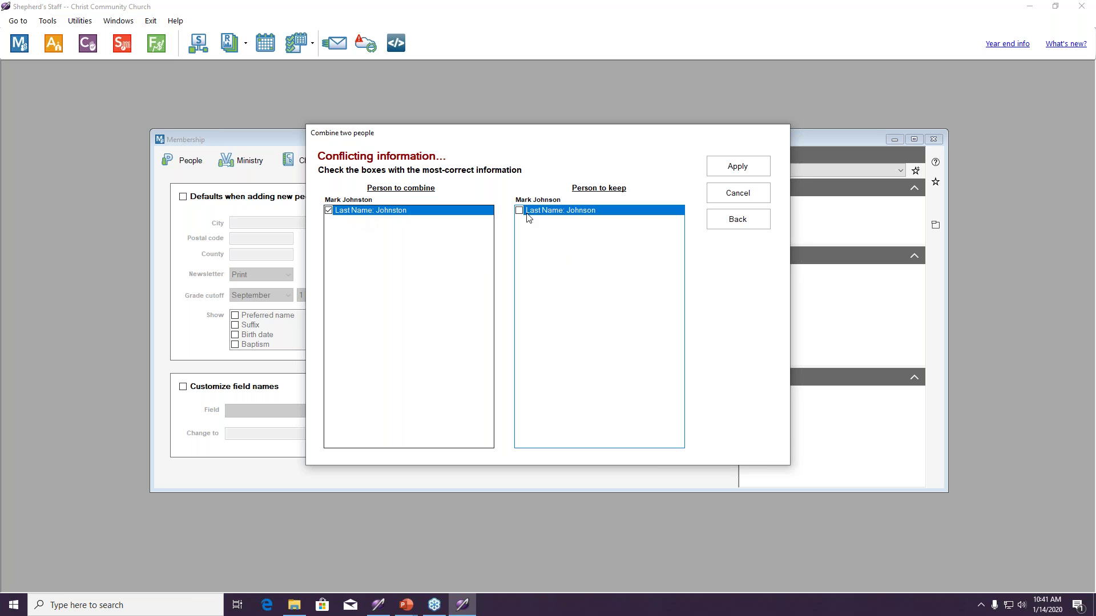
left_click(341, 212)
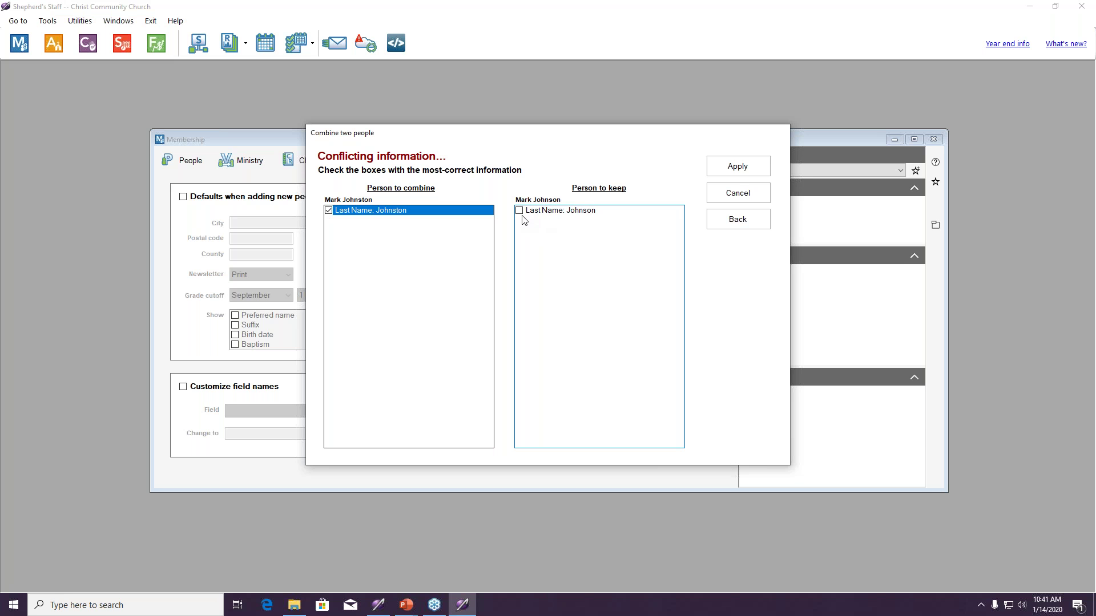
left_click(522, 215)
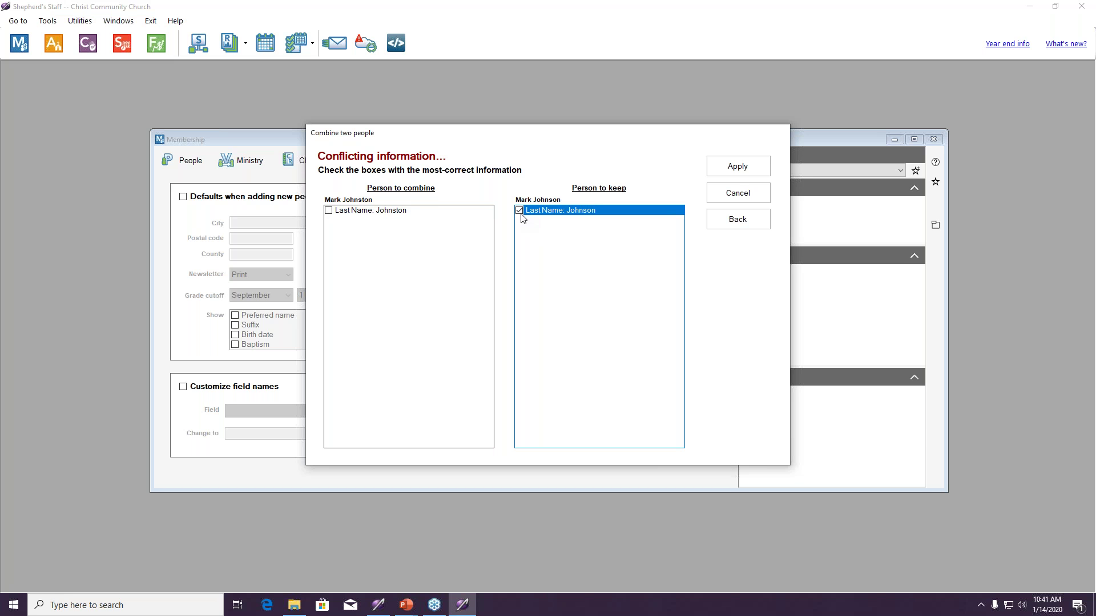
left_click(758, 165)
left_click(551, 354)
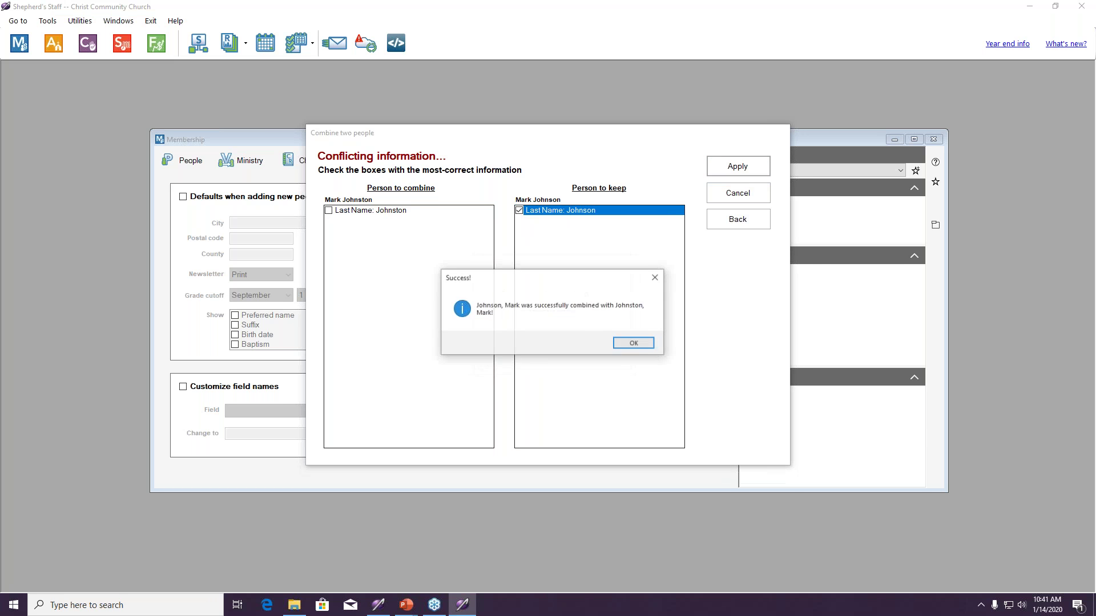
left_click(632, 342)
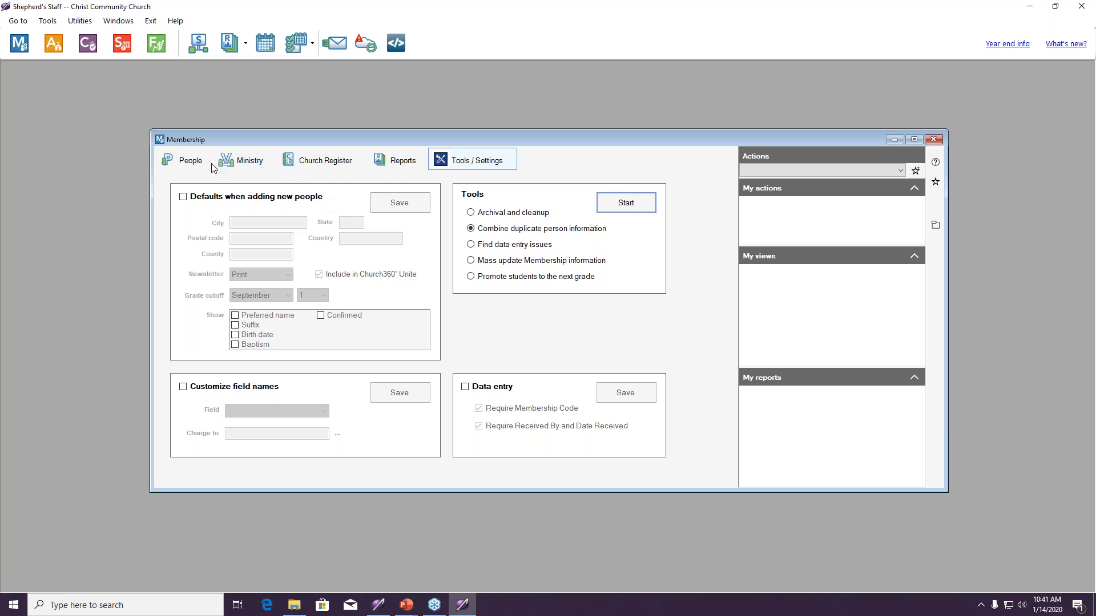
Search the list of individuals for "johnson" and for "johnston" to check the combined record, and clear the search.
left_click(205, 165)
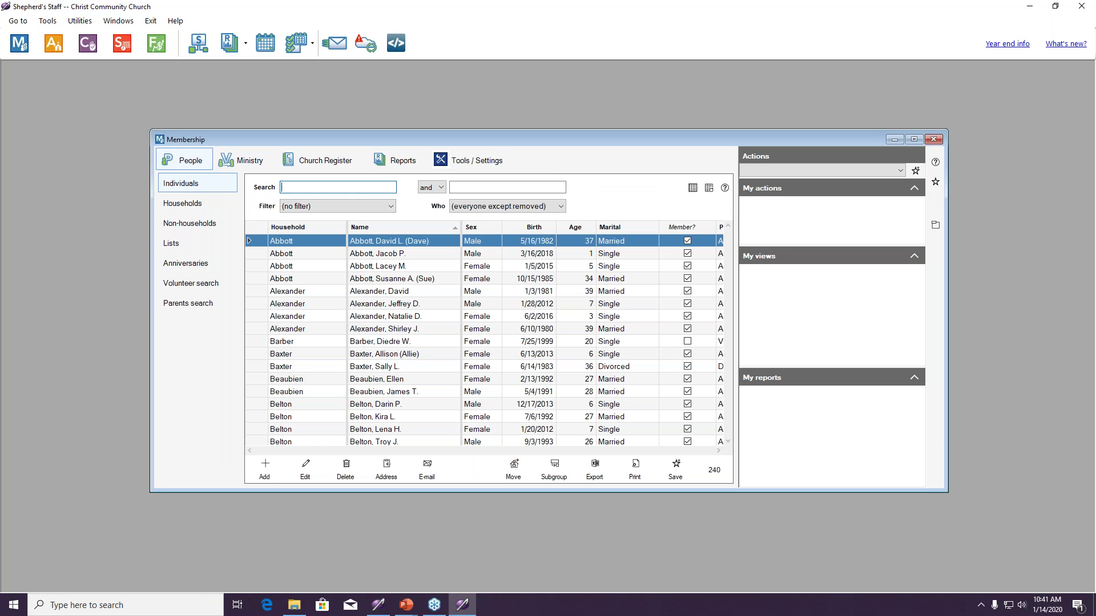
type("johnson")
key("Return")
key("ctrl+a")
key("BackSpace")
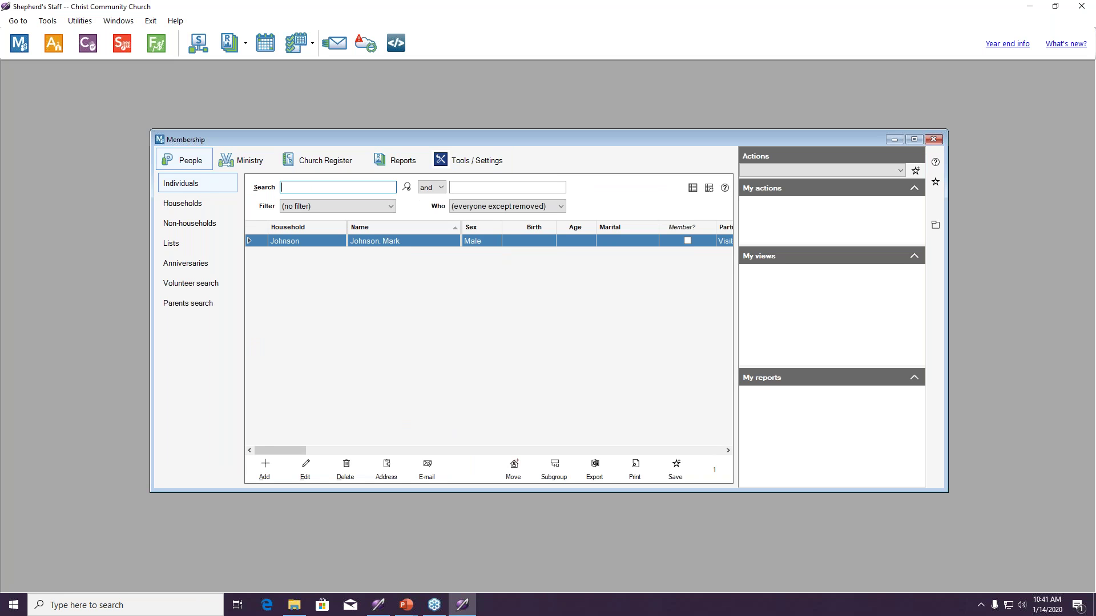
left_click(406, 187)
type("johnston")
key("Return")
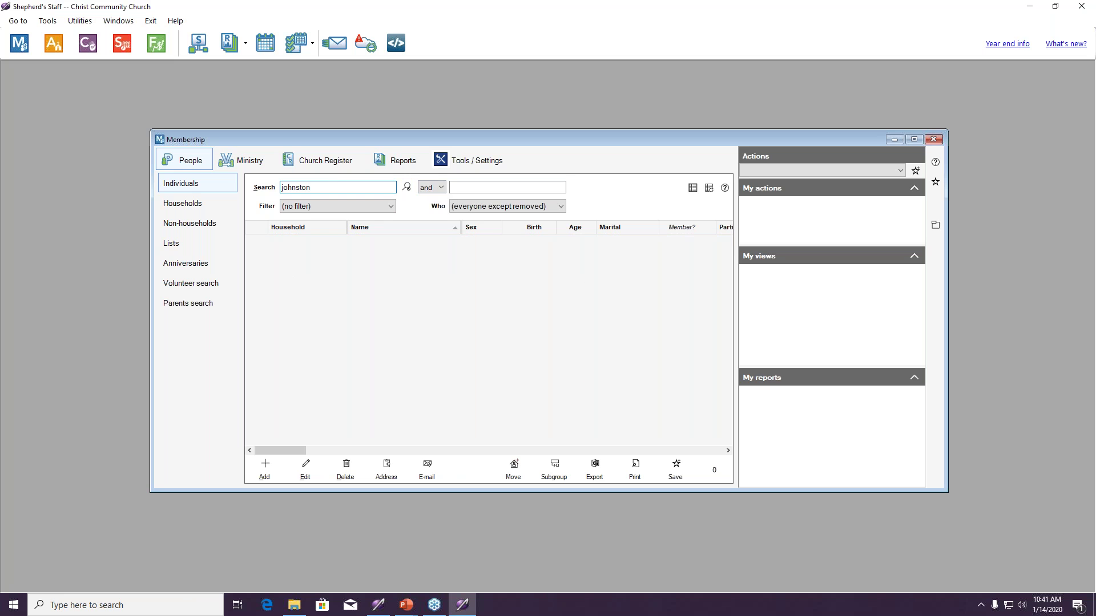
left_click(406, 187)
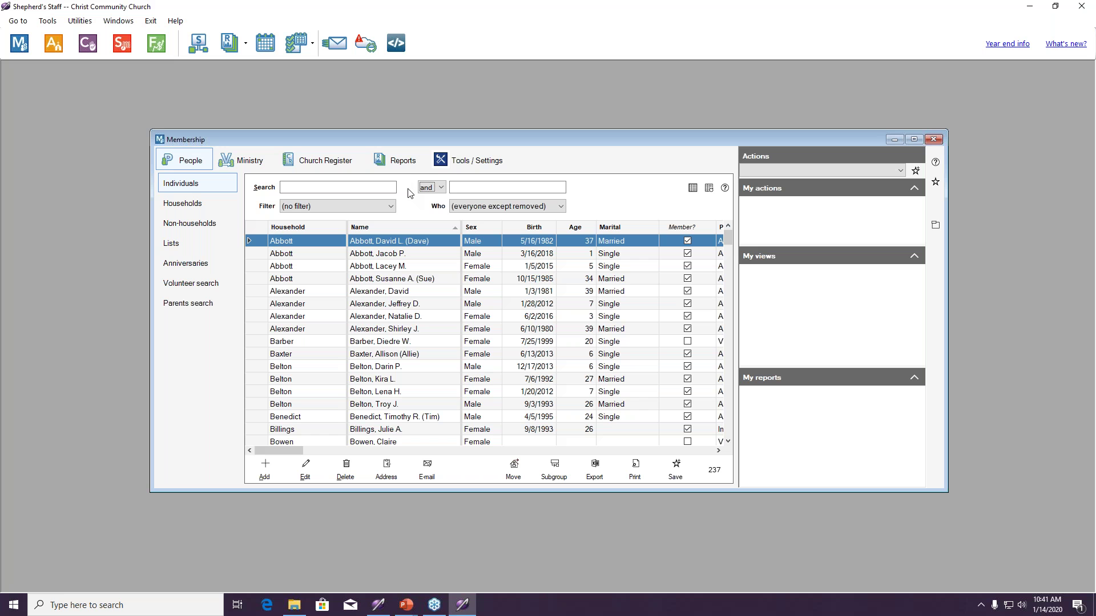
Try to delete the non-member record in the Weaver household near the end of the list of individuals.
scroll(407, 377, "down", 20)
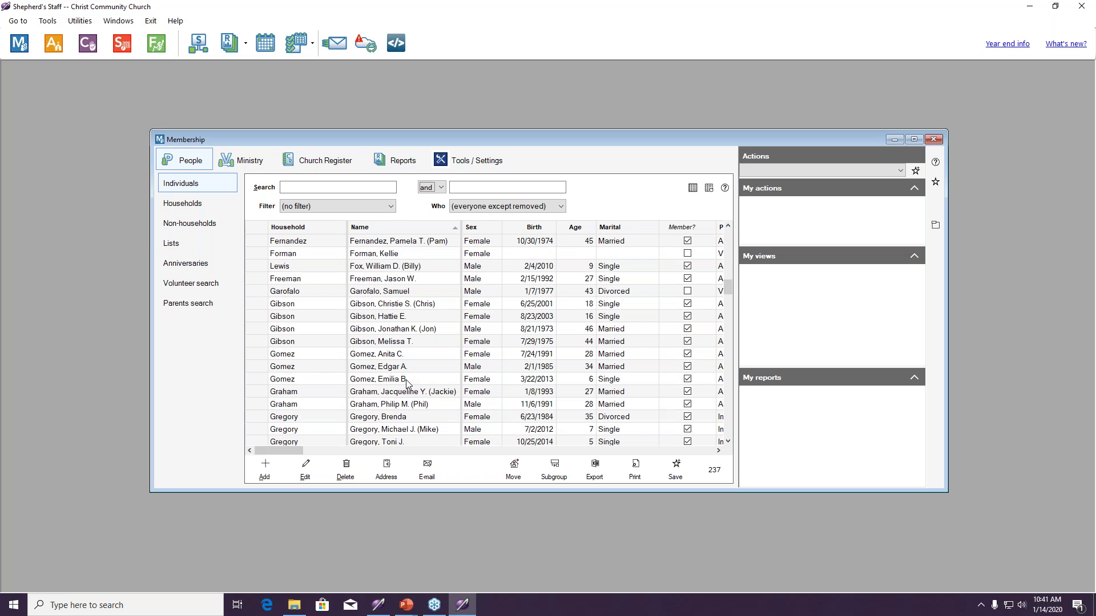
scroll(406, 382, "down", 20)
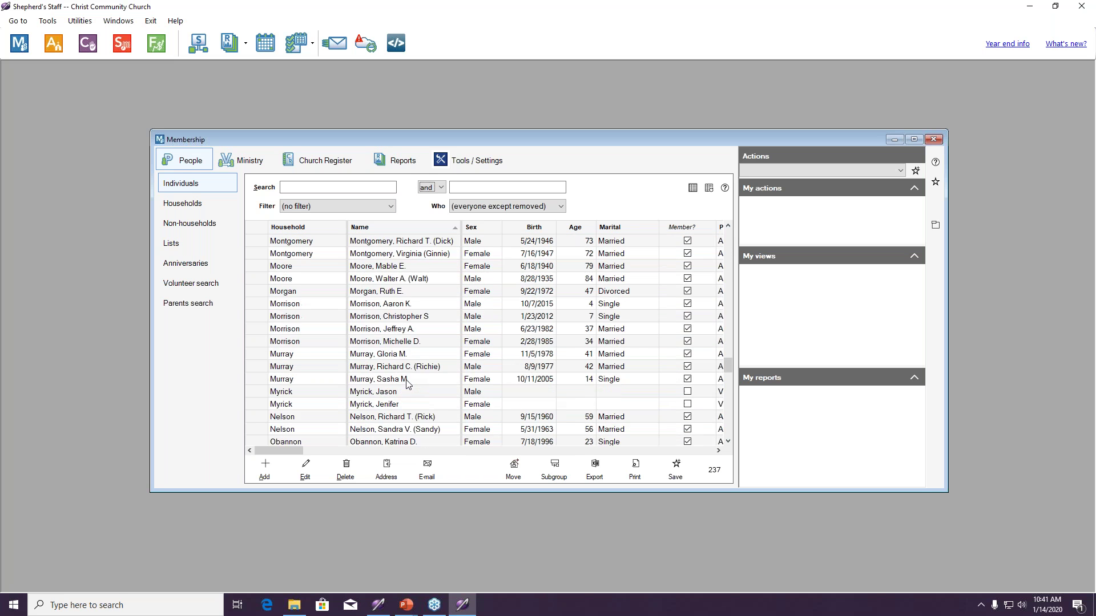
scroll(429, 385, "down", 20)
scroll(434, 392, "down", 2)
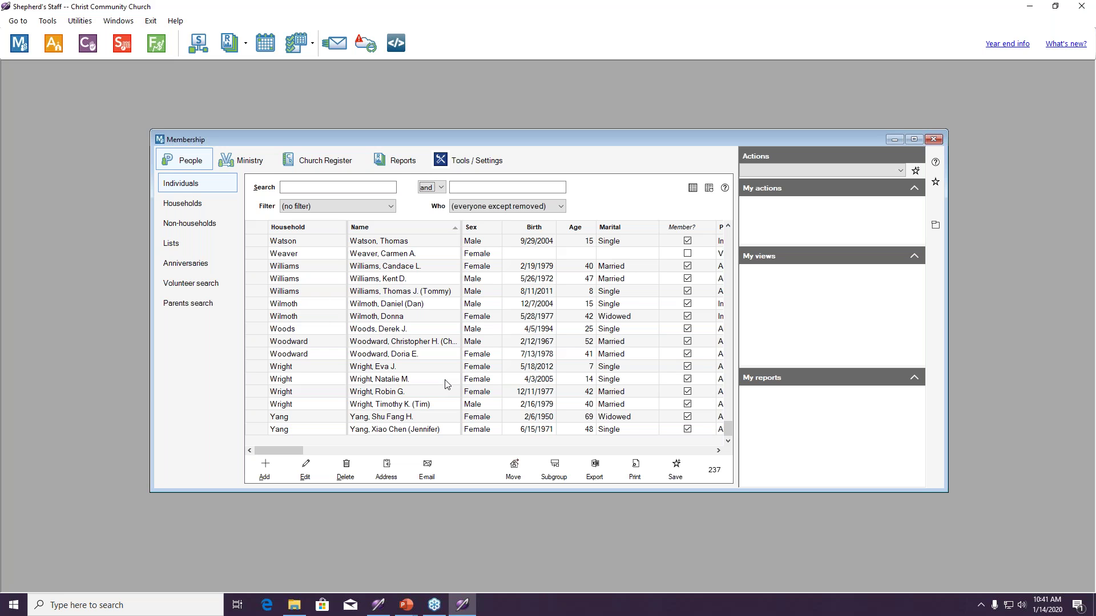
left_click(391, 254)
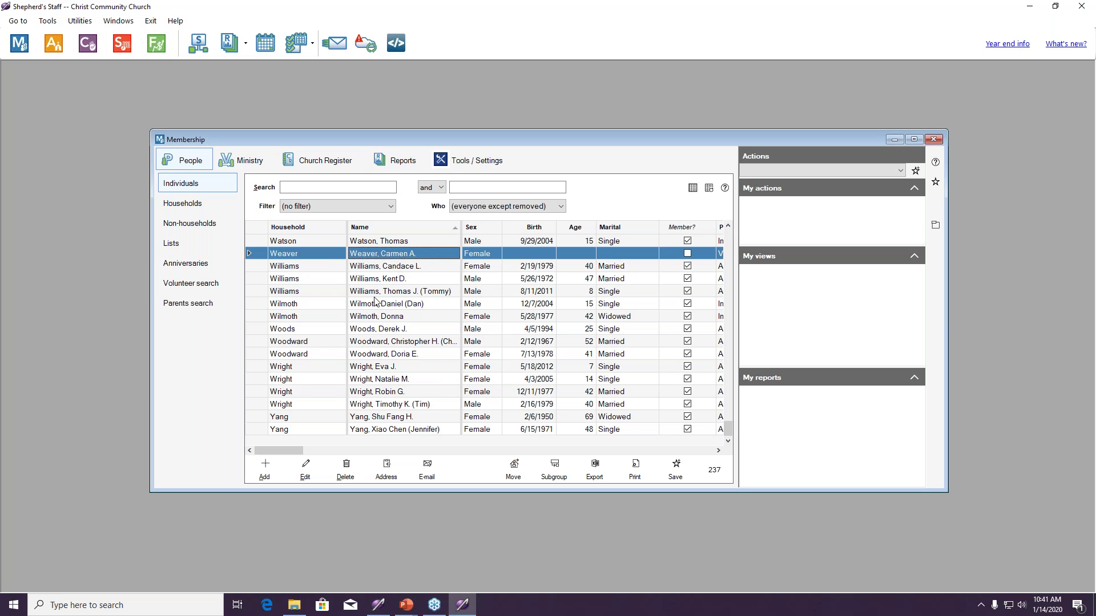
left_click(346, 473)
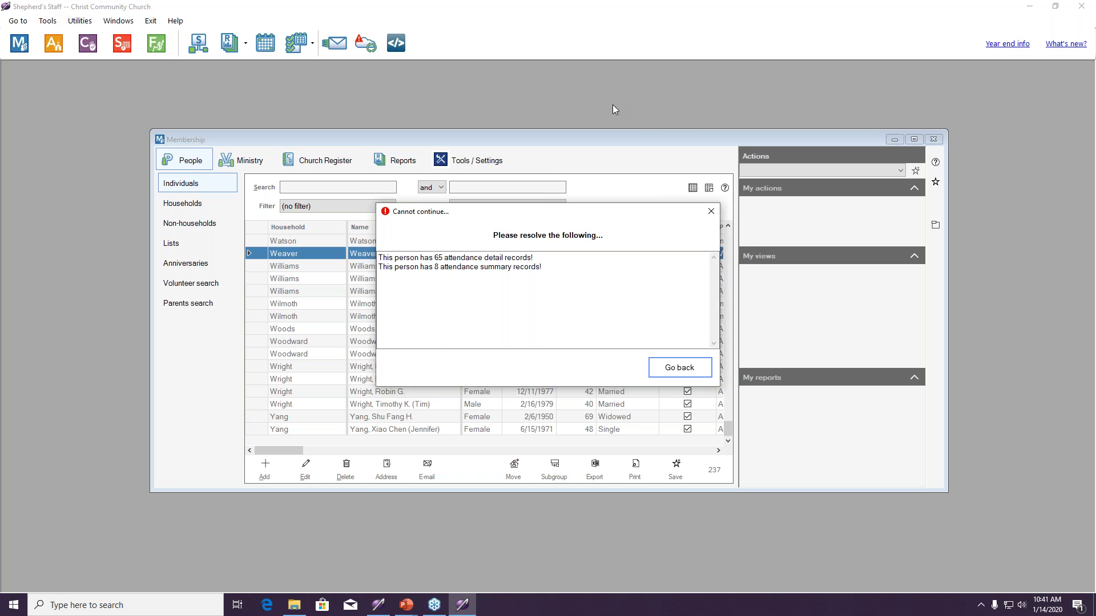
left_click(711, 212)
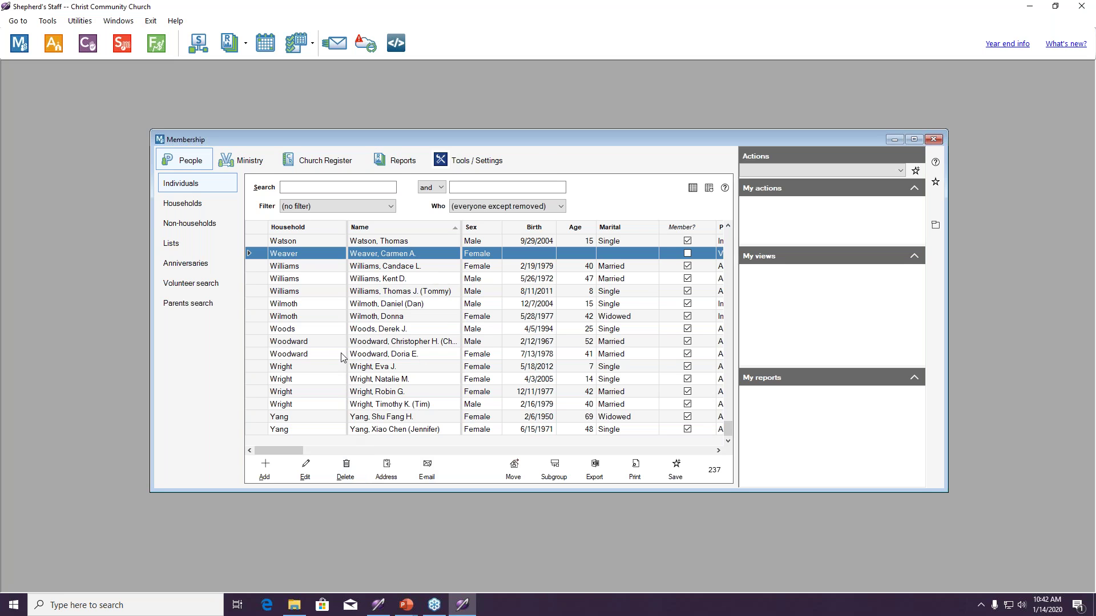
left_click(1084, 196)
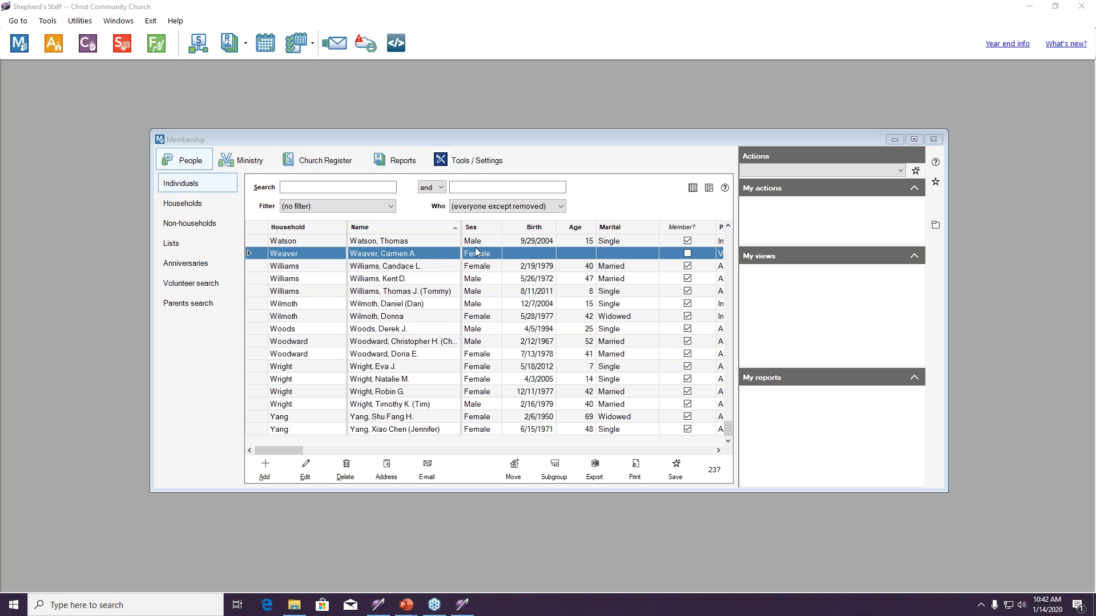
Review the archived people with the Archival and cleanup tool, and close the archives without restoring or purging anyone.
left_click(469, 162)
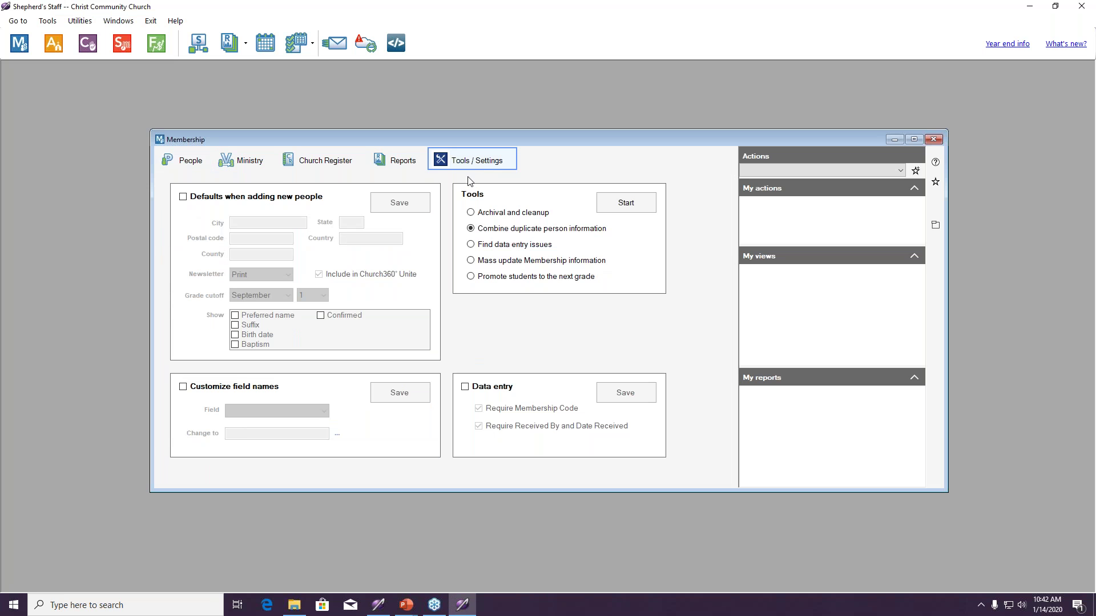
left_click(472, 212)
left_click(643, 209)
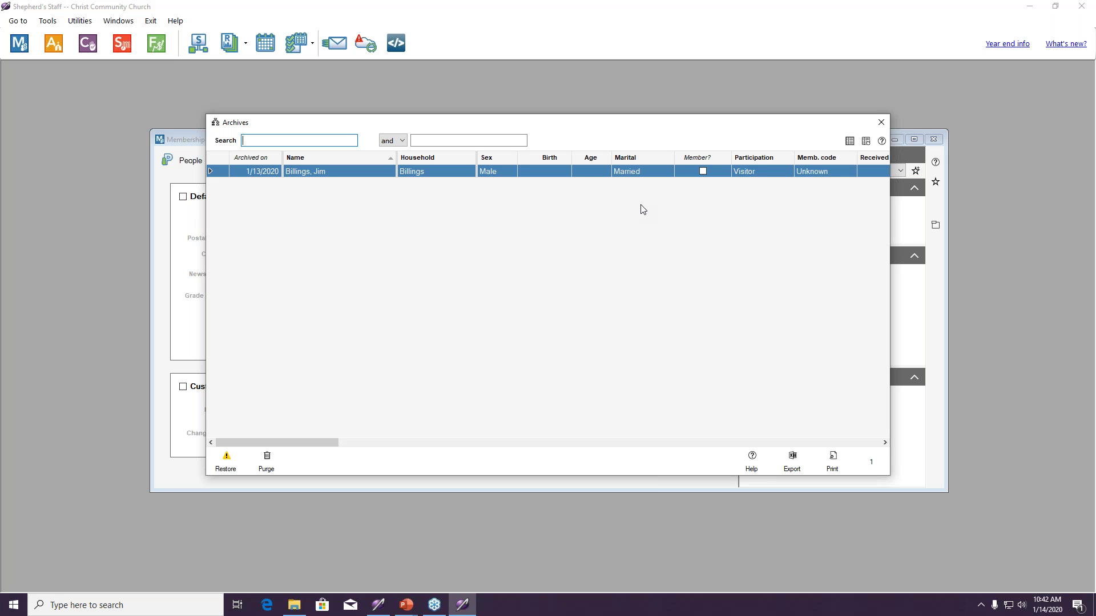
left_click(881, 122)
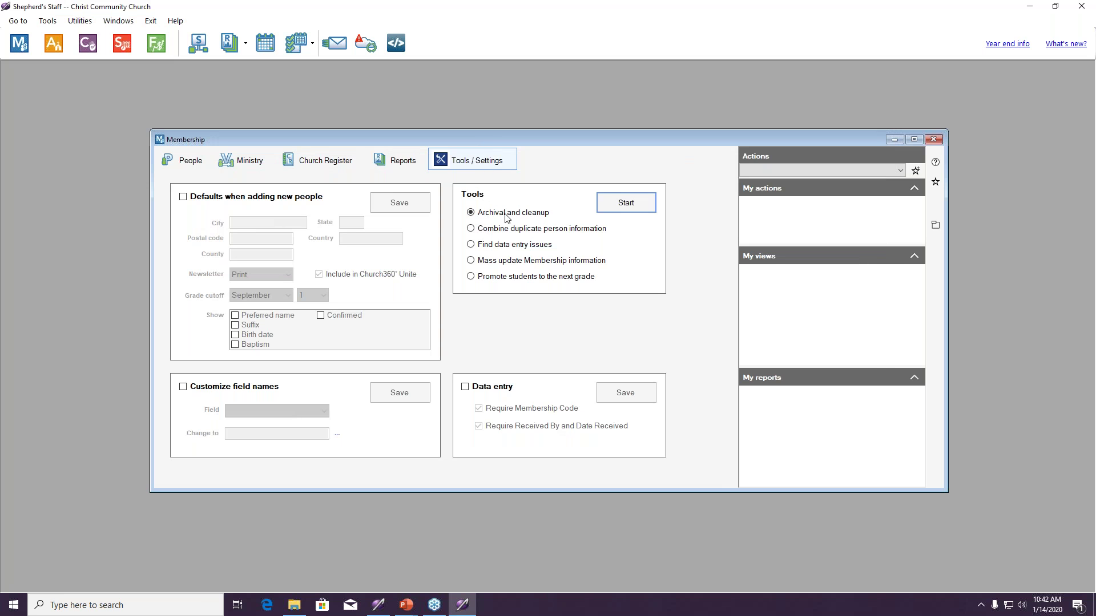
left_click(635, 207)
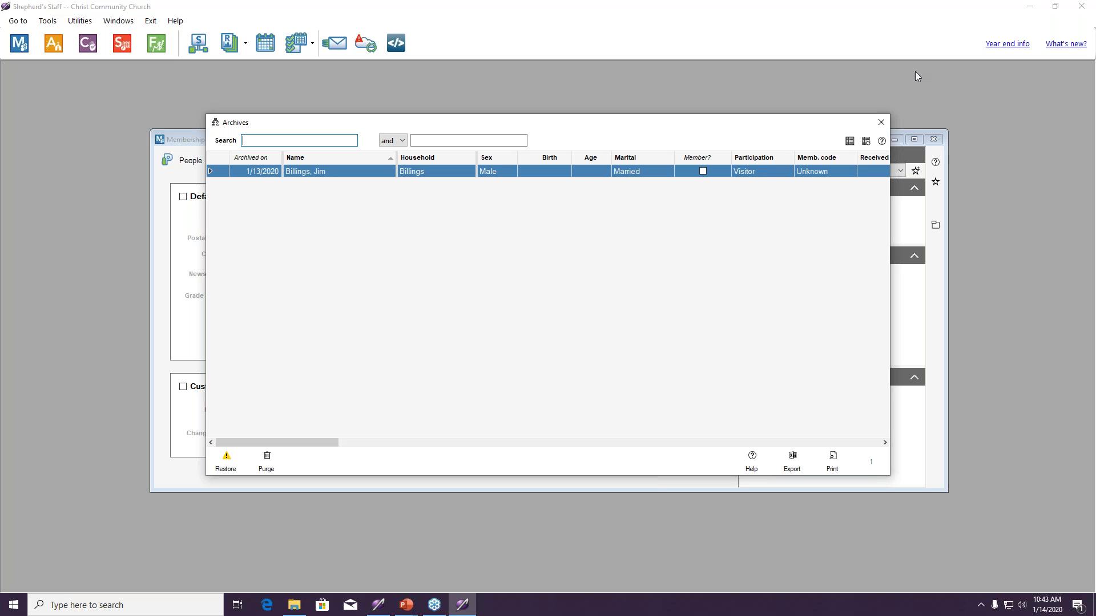
left_click(881, 123)
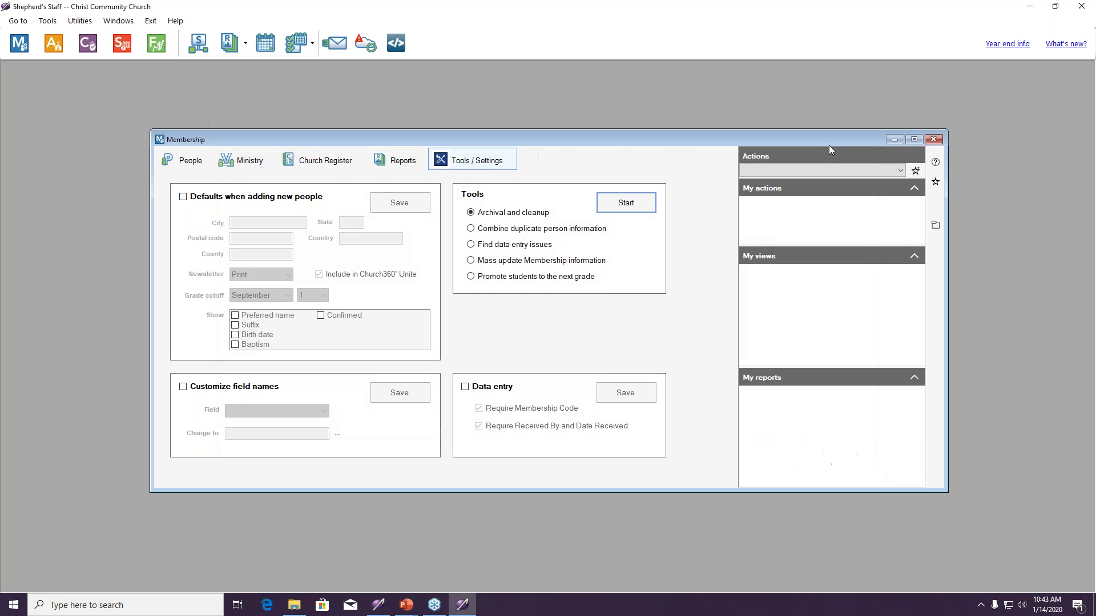
Close Membership and switch to the Scheduler module, dismissing its start-up I Want To and To Do windows.
left_click(933, 140)
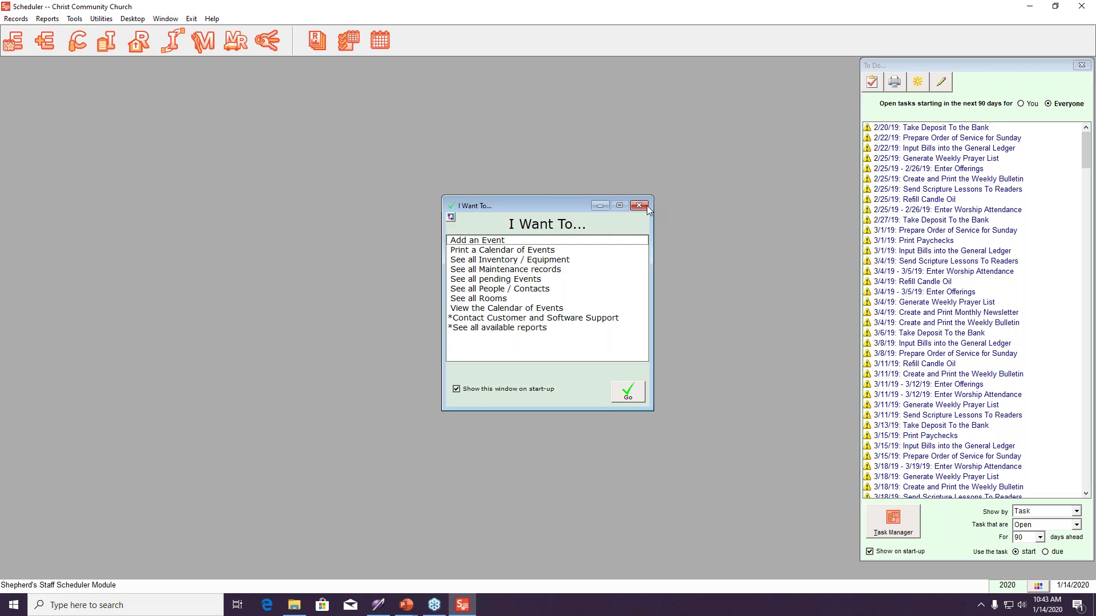
left_click(638, 206)
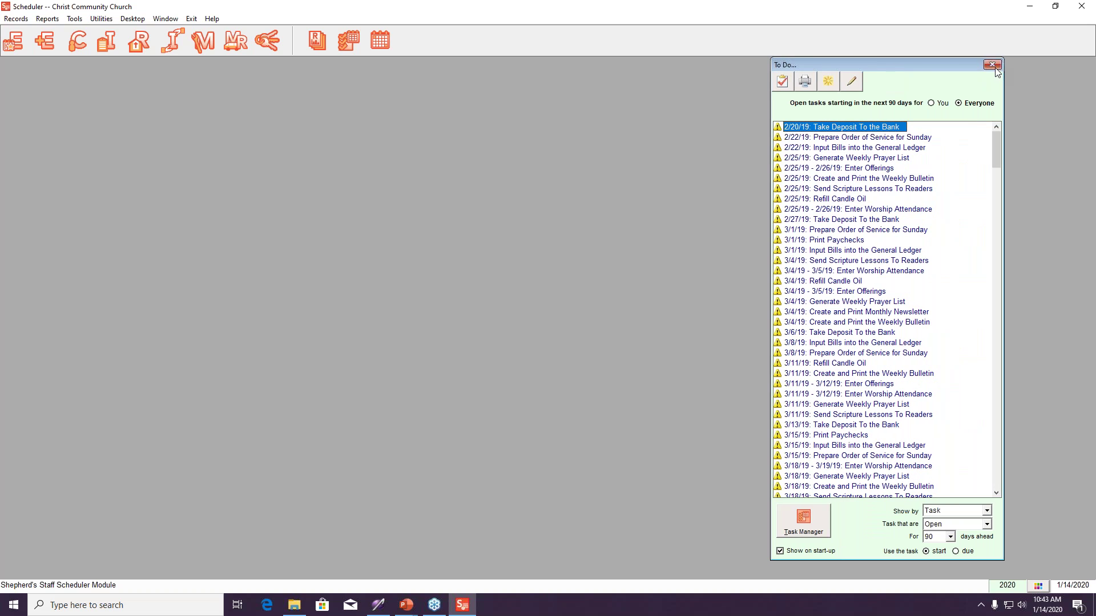
left_click(992, 64)
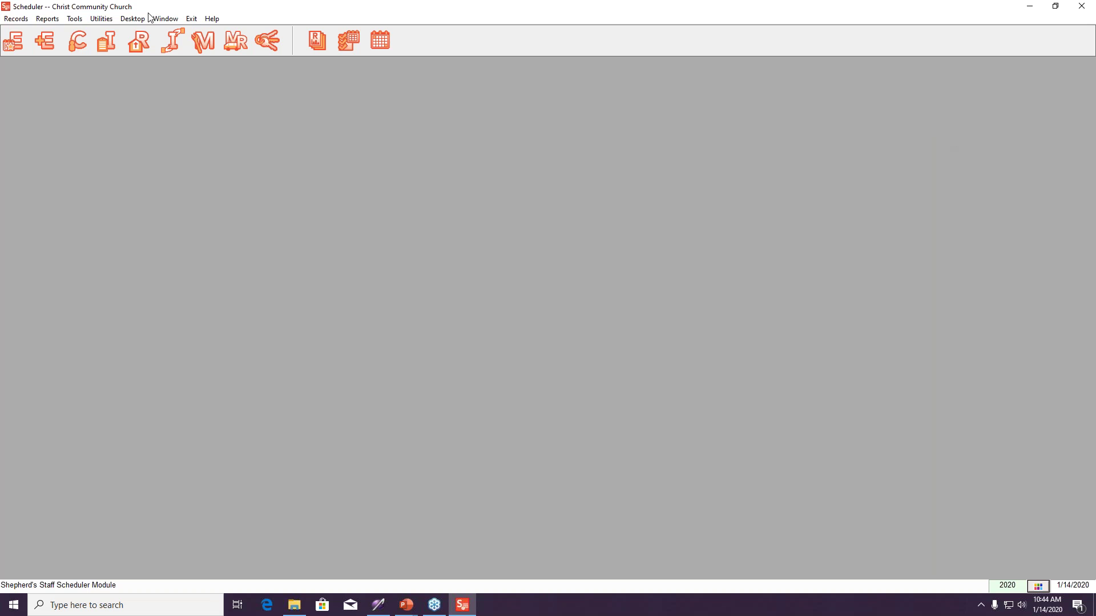
Select purging of events on or older than 12/31/2018 in the Scheduler Clean-up Utility, and cancel without running it.
left_click(106, 18)
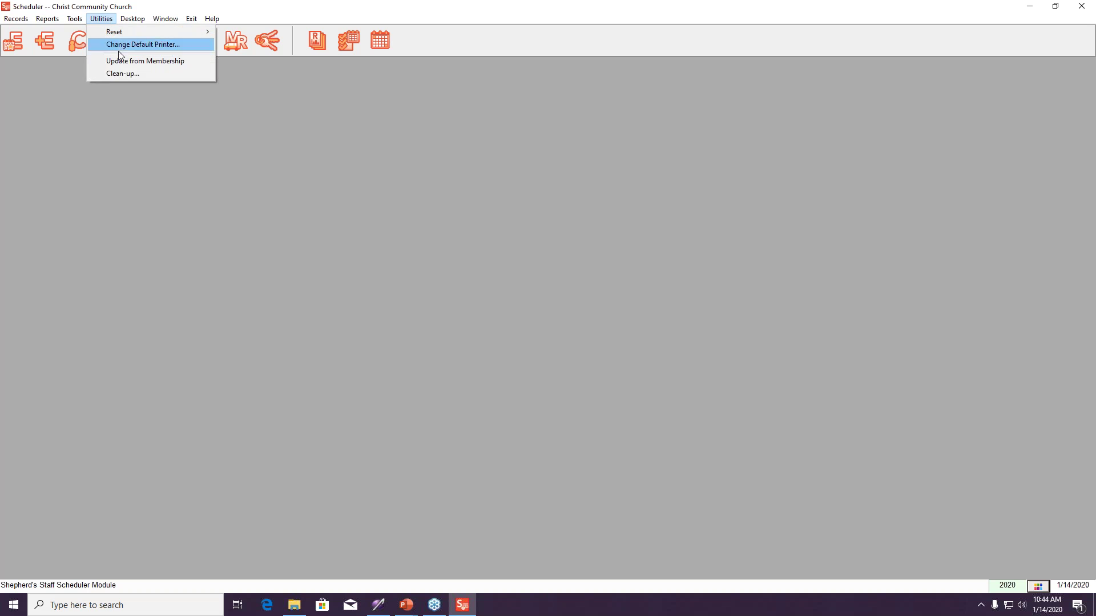
left_click(123, 74)
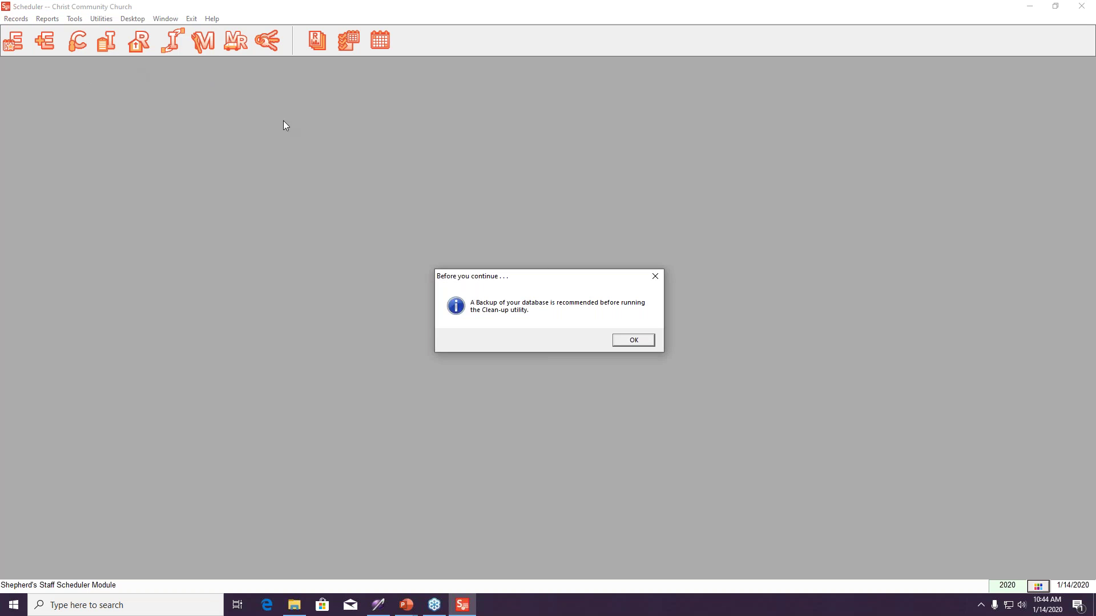
left_click(632, 341)
key("space")
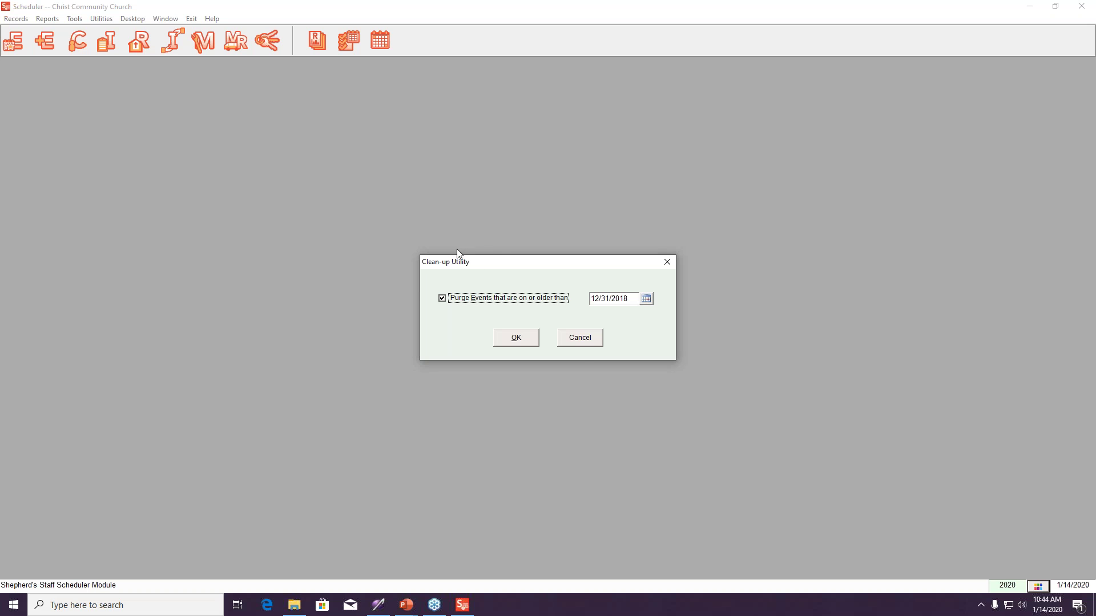
left_click(580, 338)
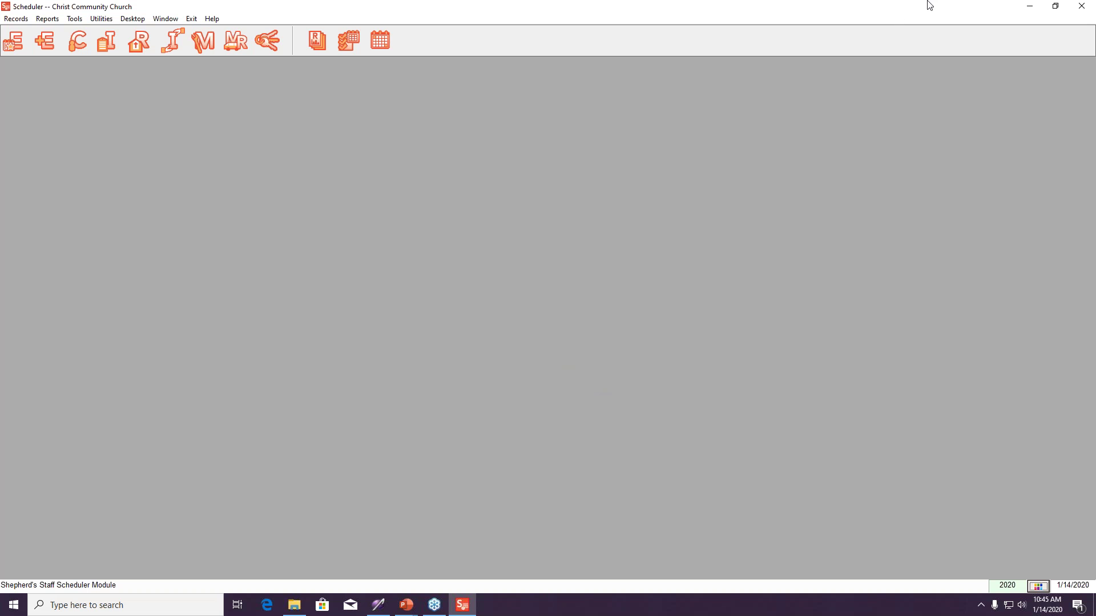
Close Scheduler, switch to the running PowerPoint slide show, and advance to the Review slide about the year-end order.
left_click(1083, 8)
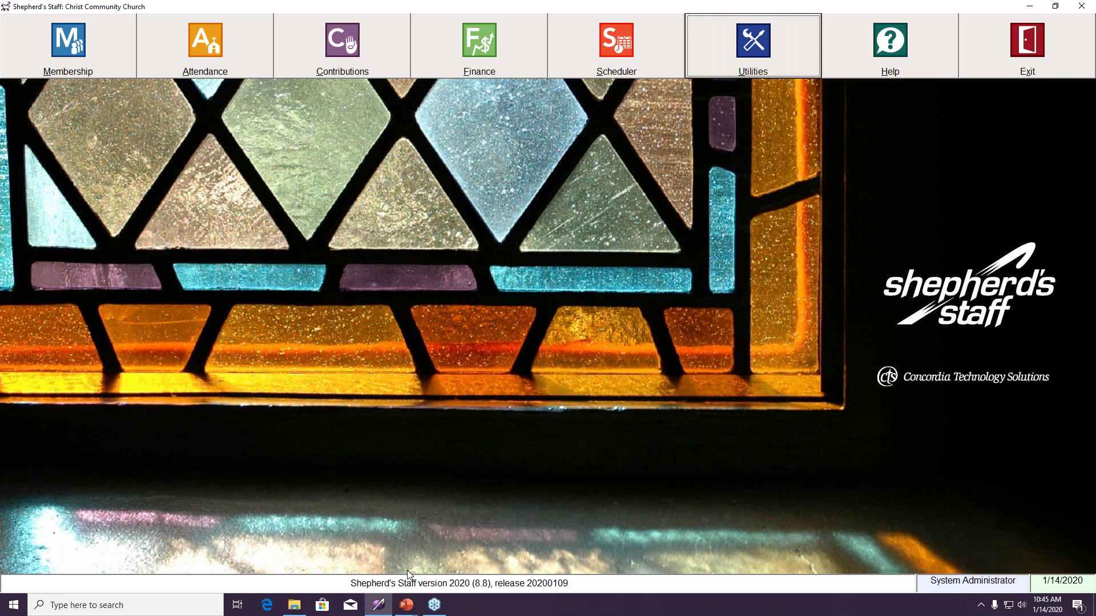
mouse_move(411, 604)
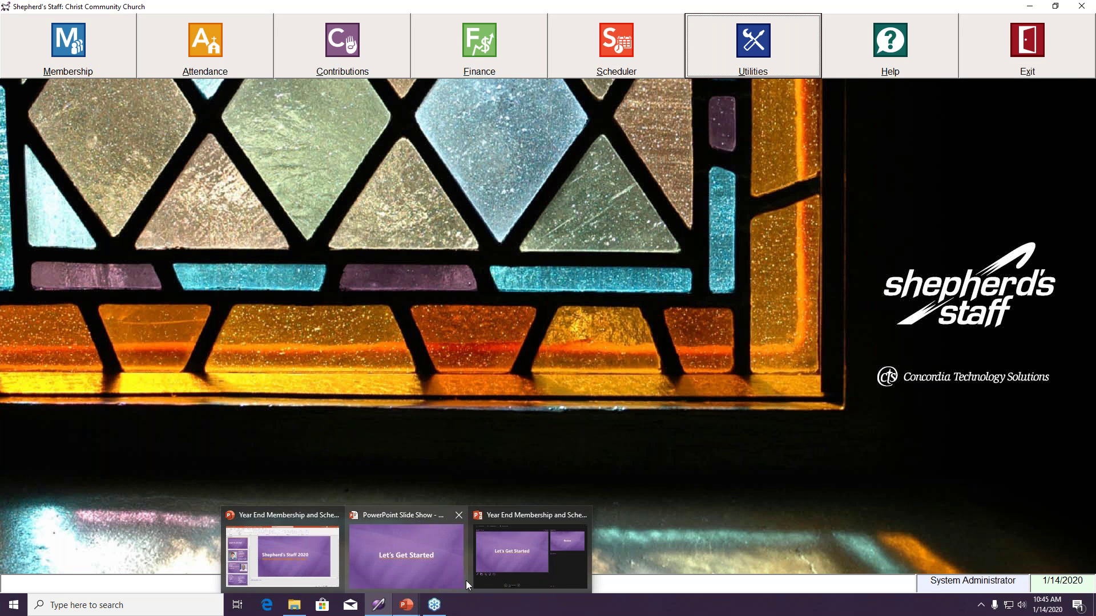
mouse_move(500, 569)
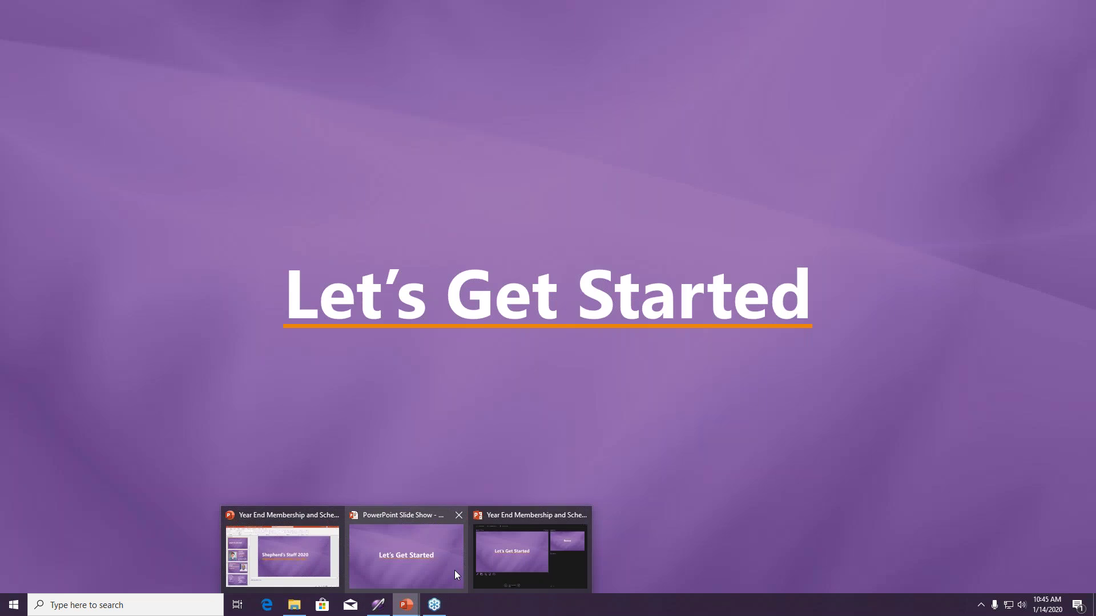
left_click(454, 571)
left_click(961, 333)
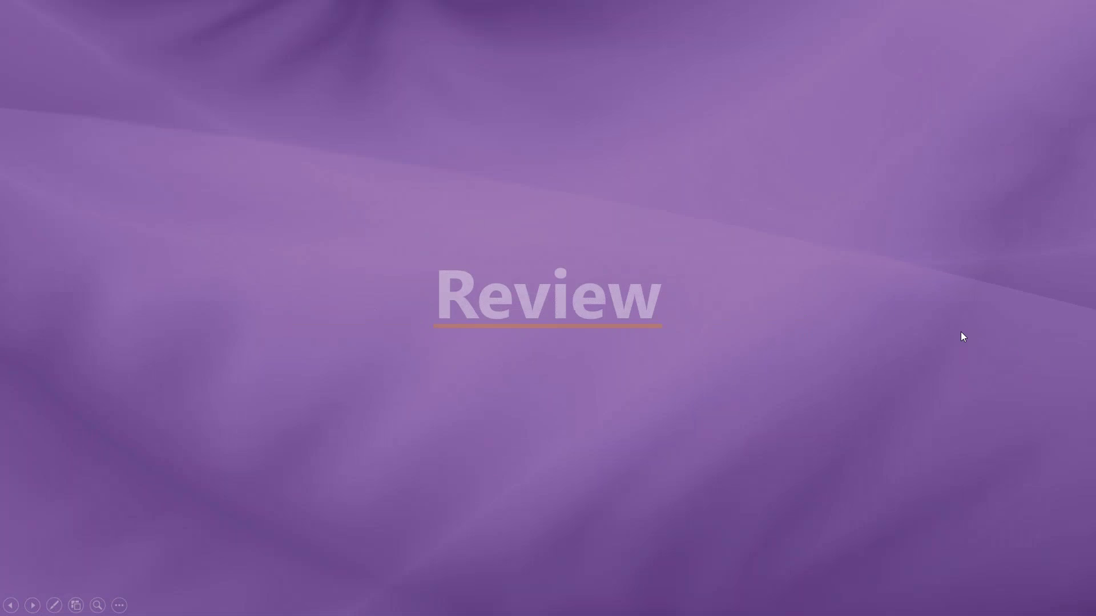
left_click(929, 356)
left_click(929, 357)
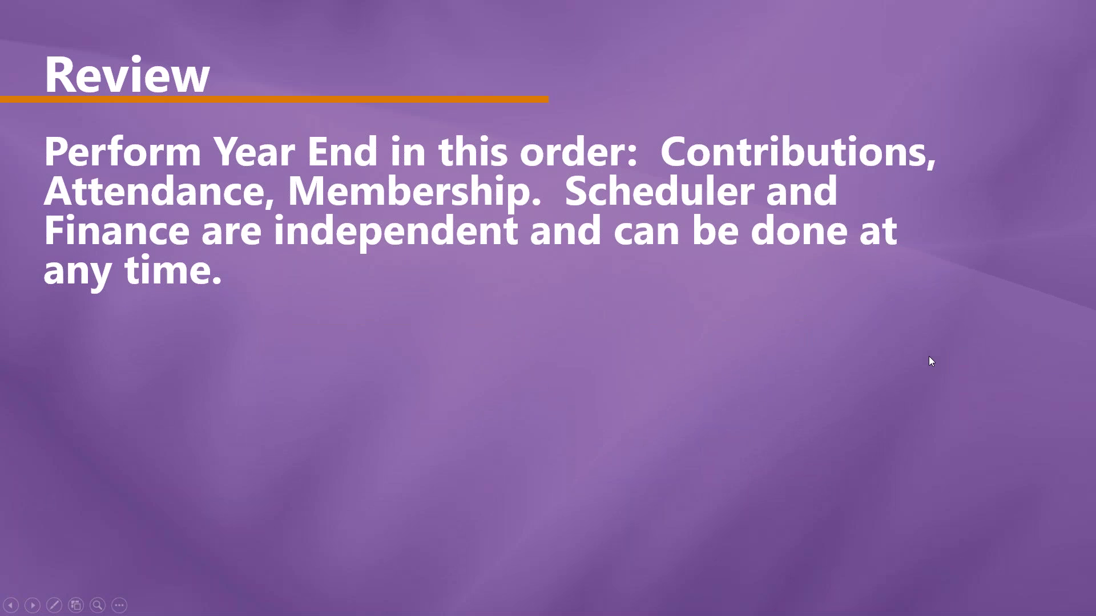